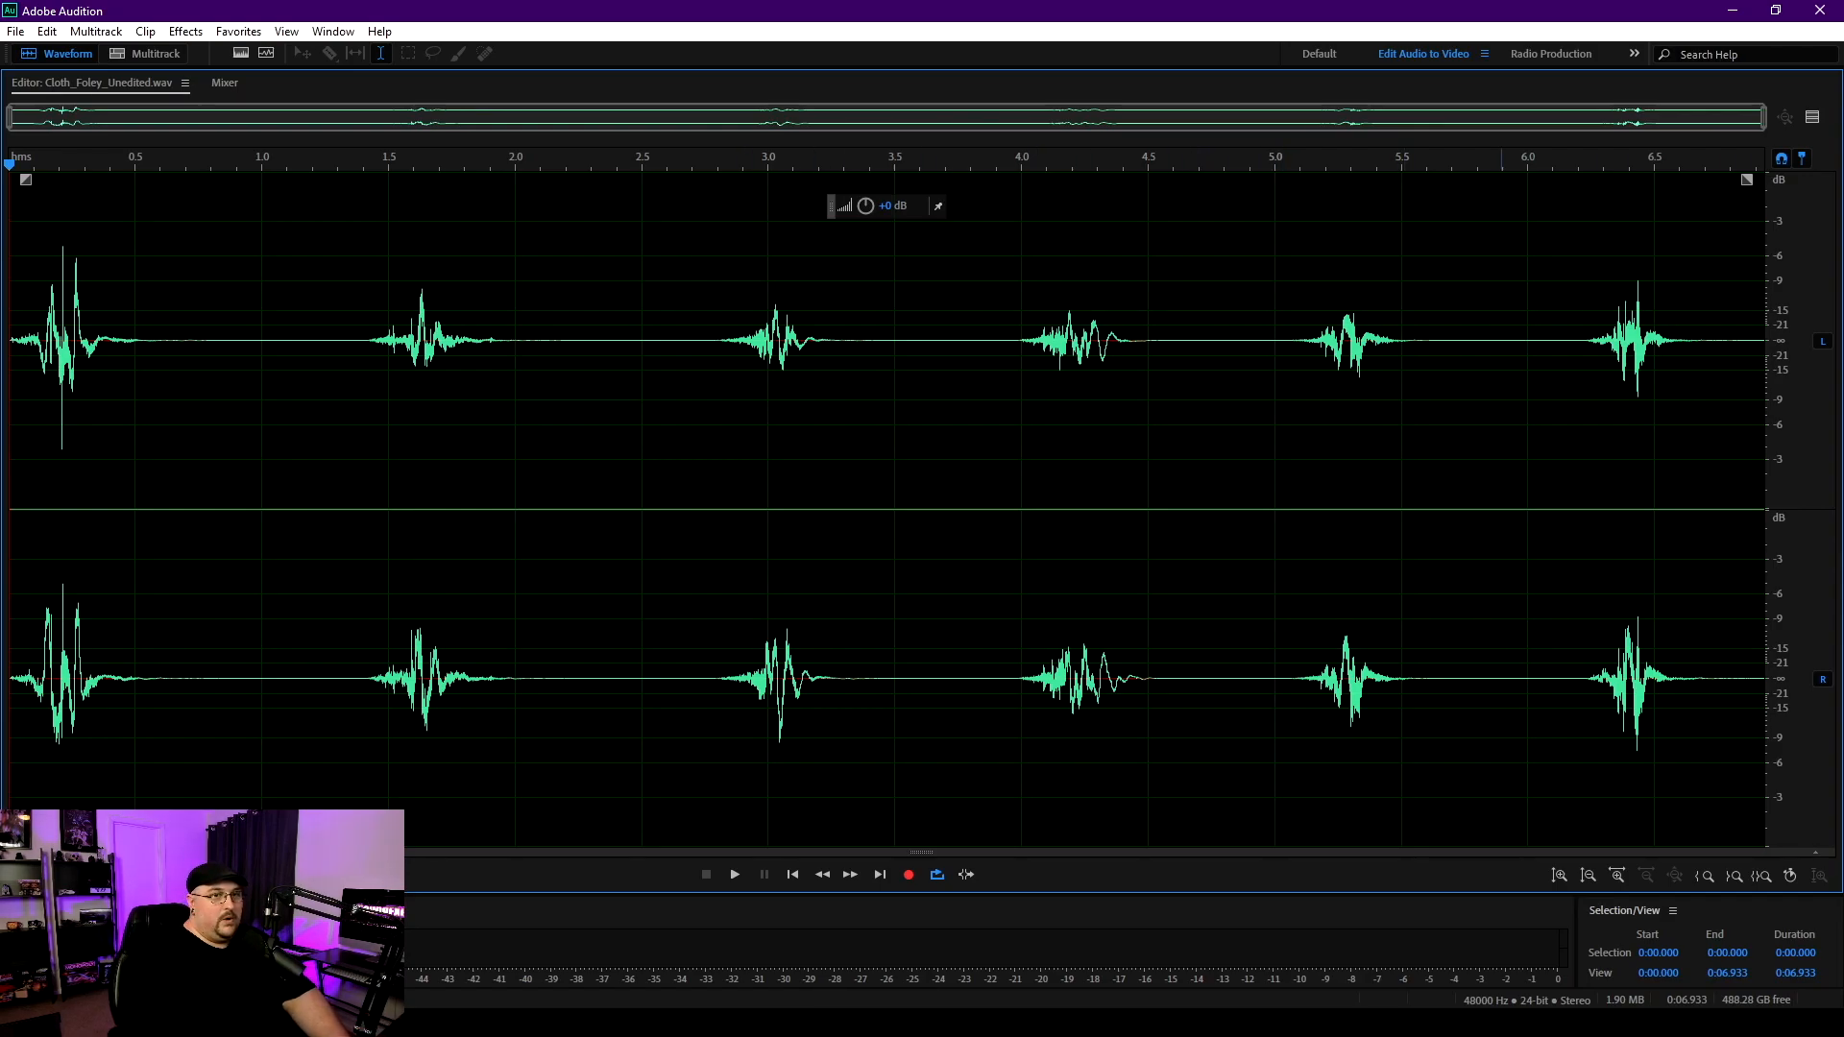
Step: Try out the Mastering and Analysis and Advanced Mixing workspace layouts
click(588, 433)
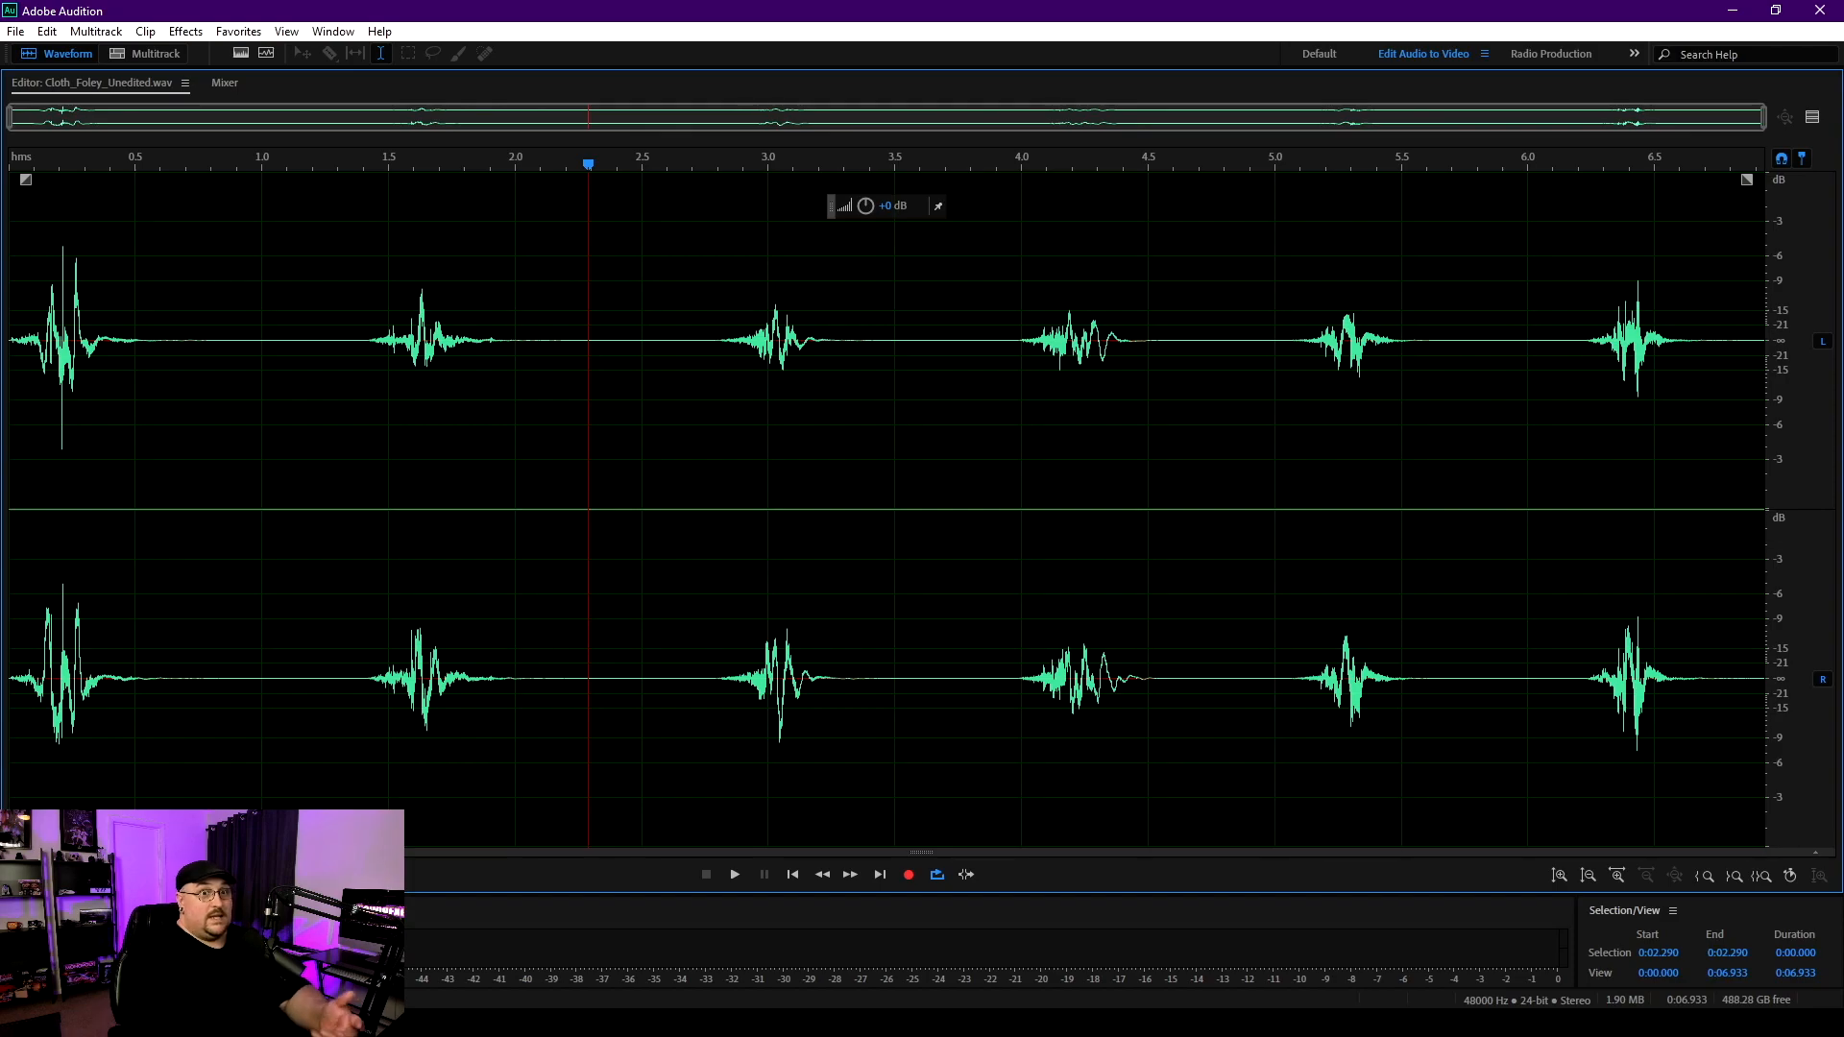
click(1634, 53)
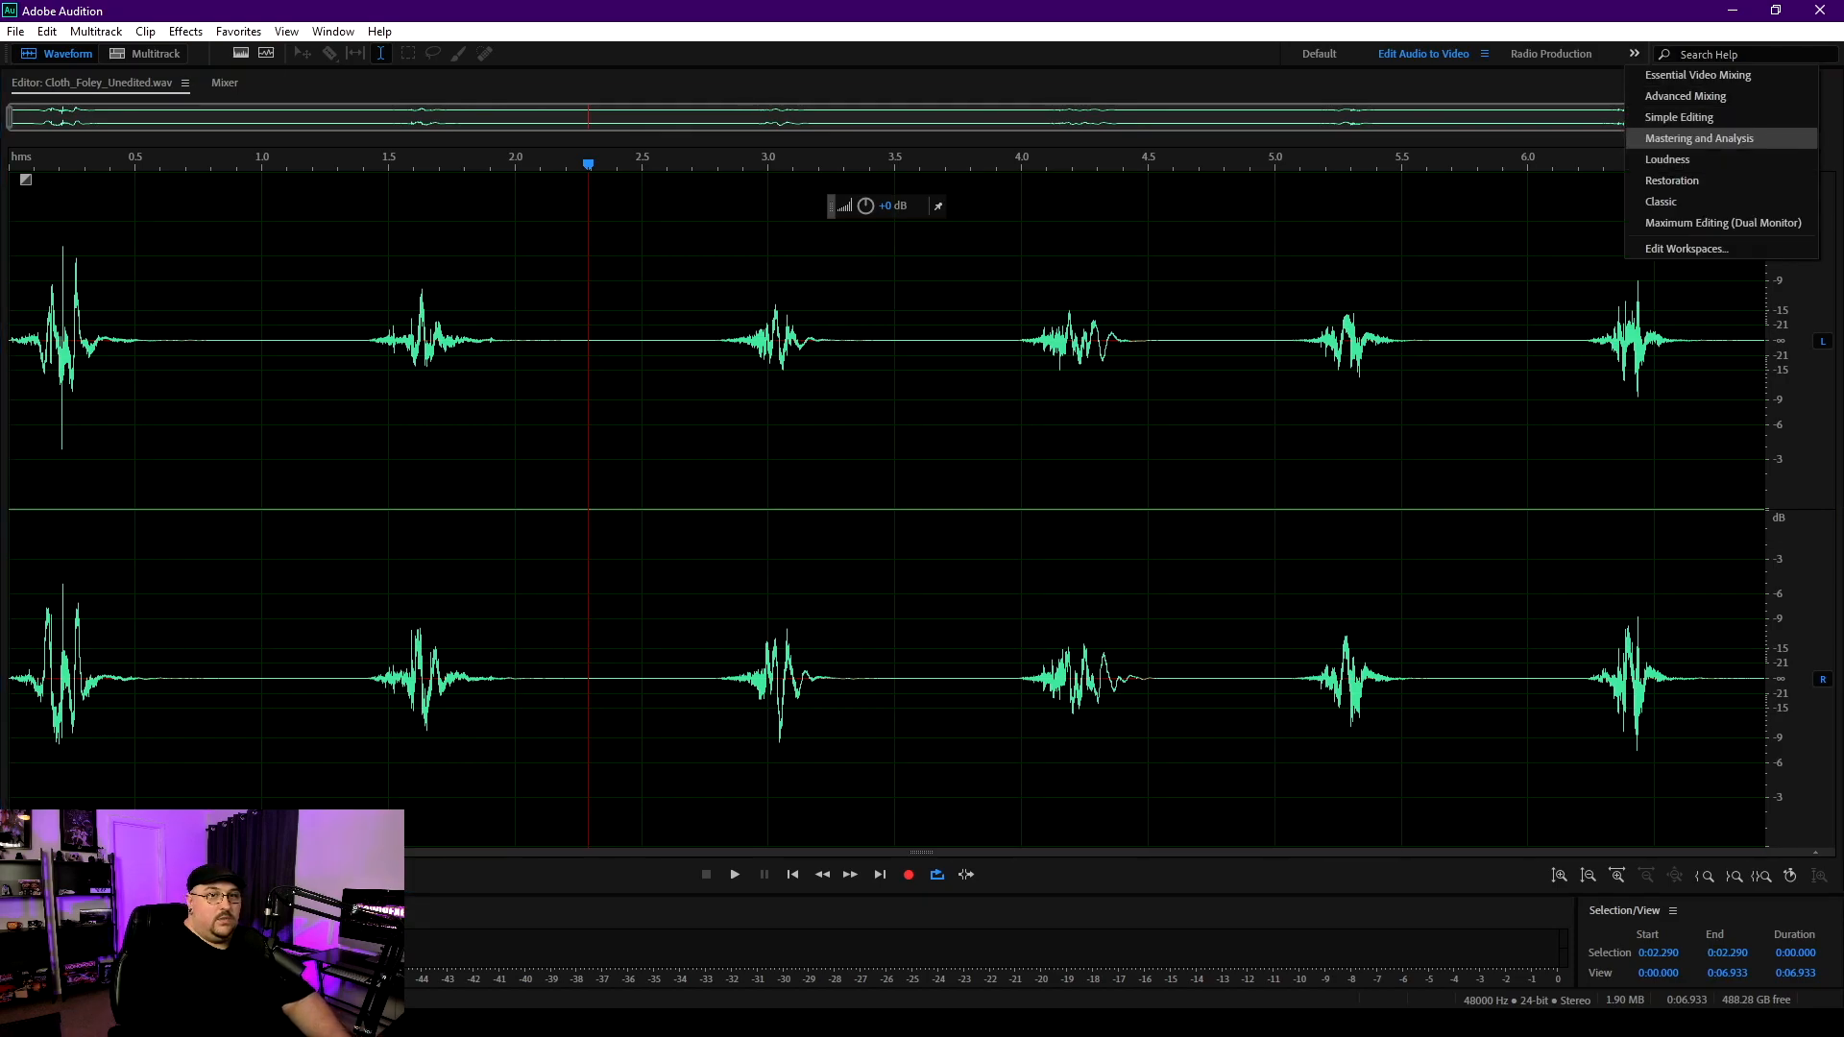
click(1699, 137)
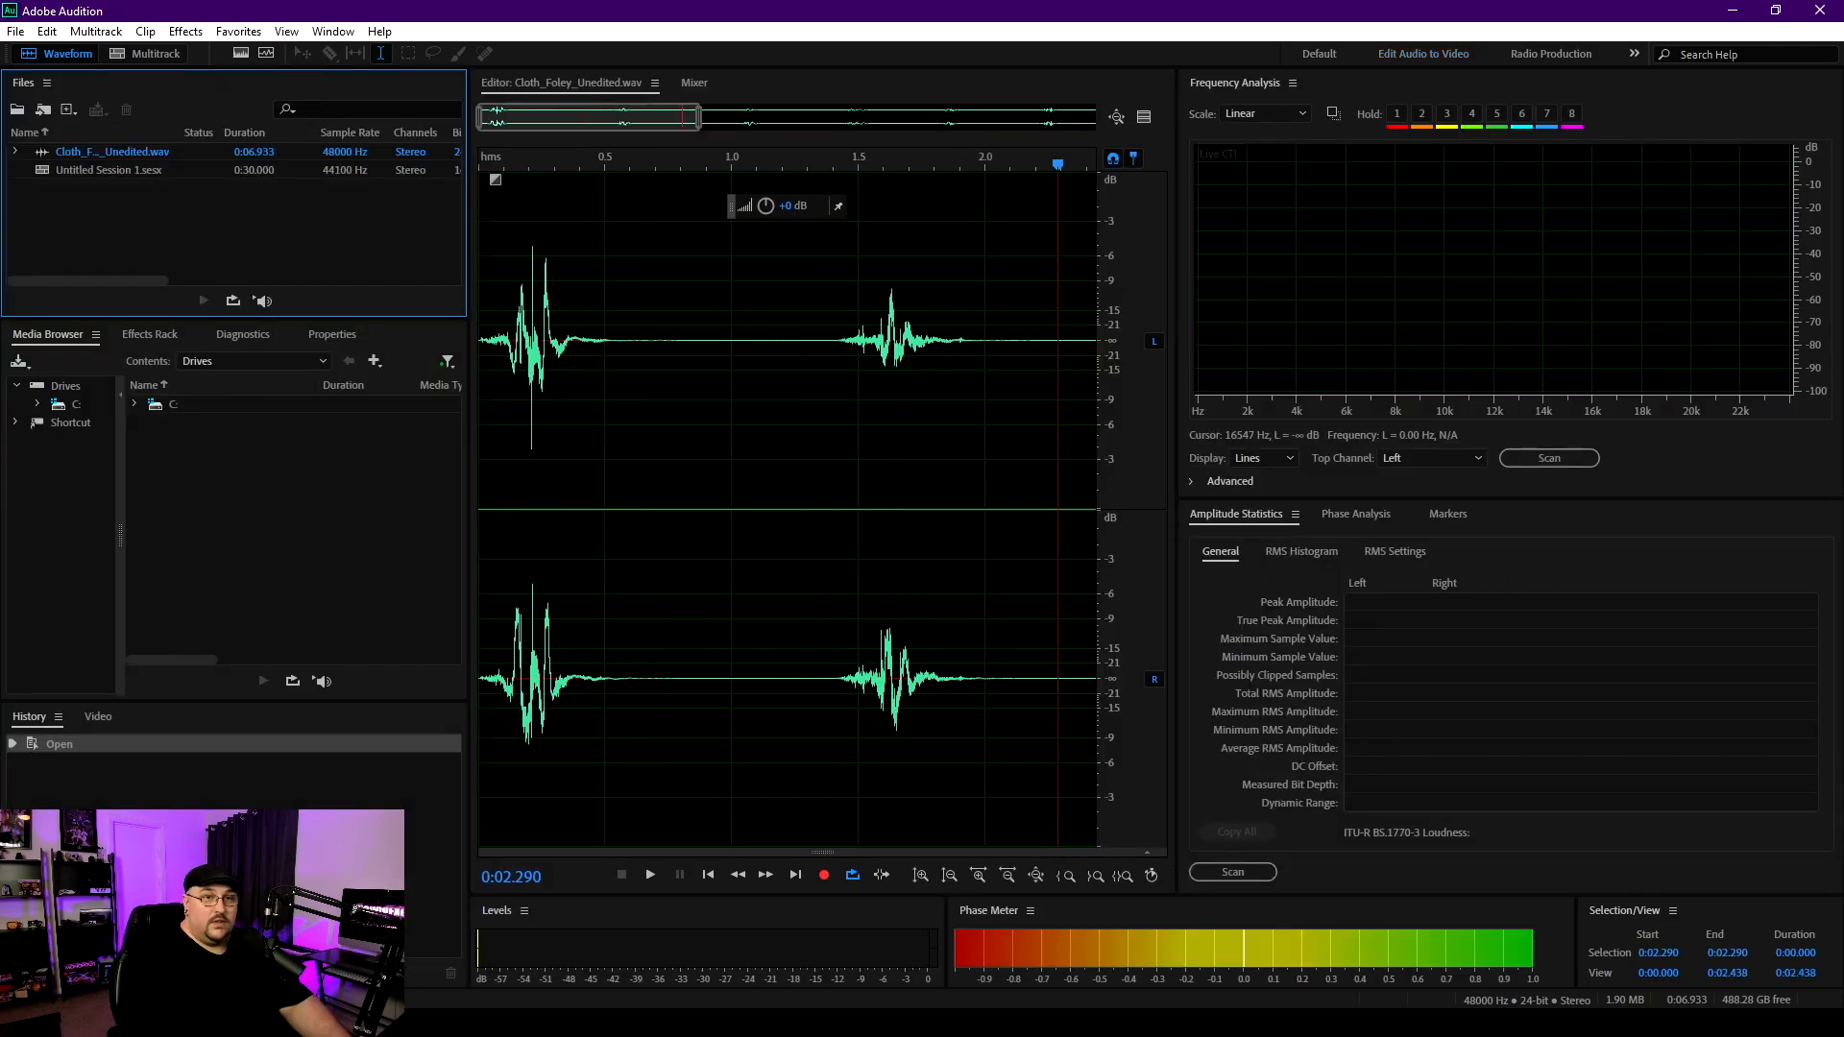
click(1634, 53)
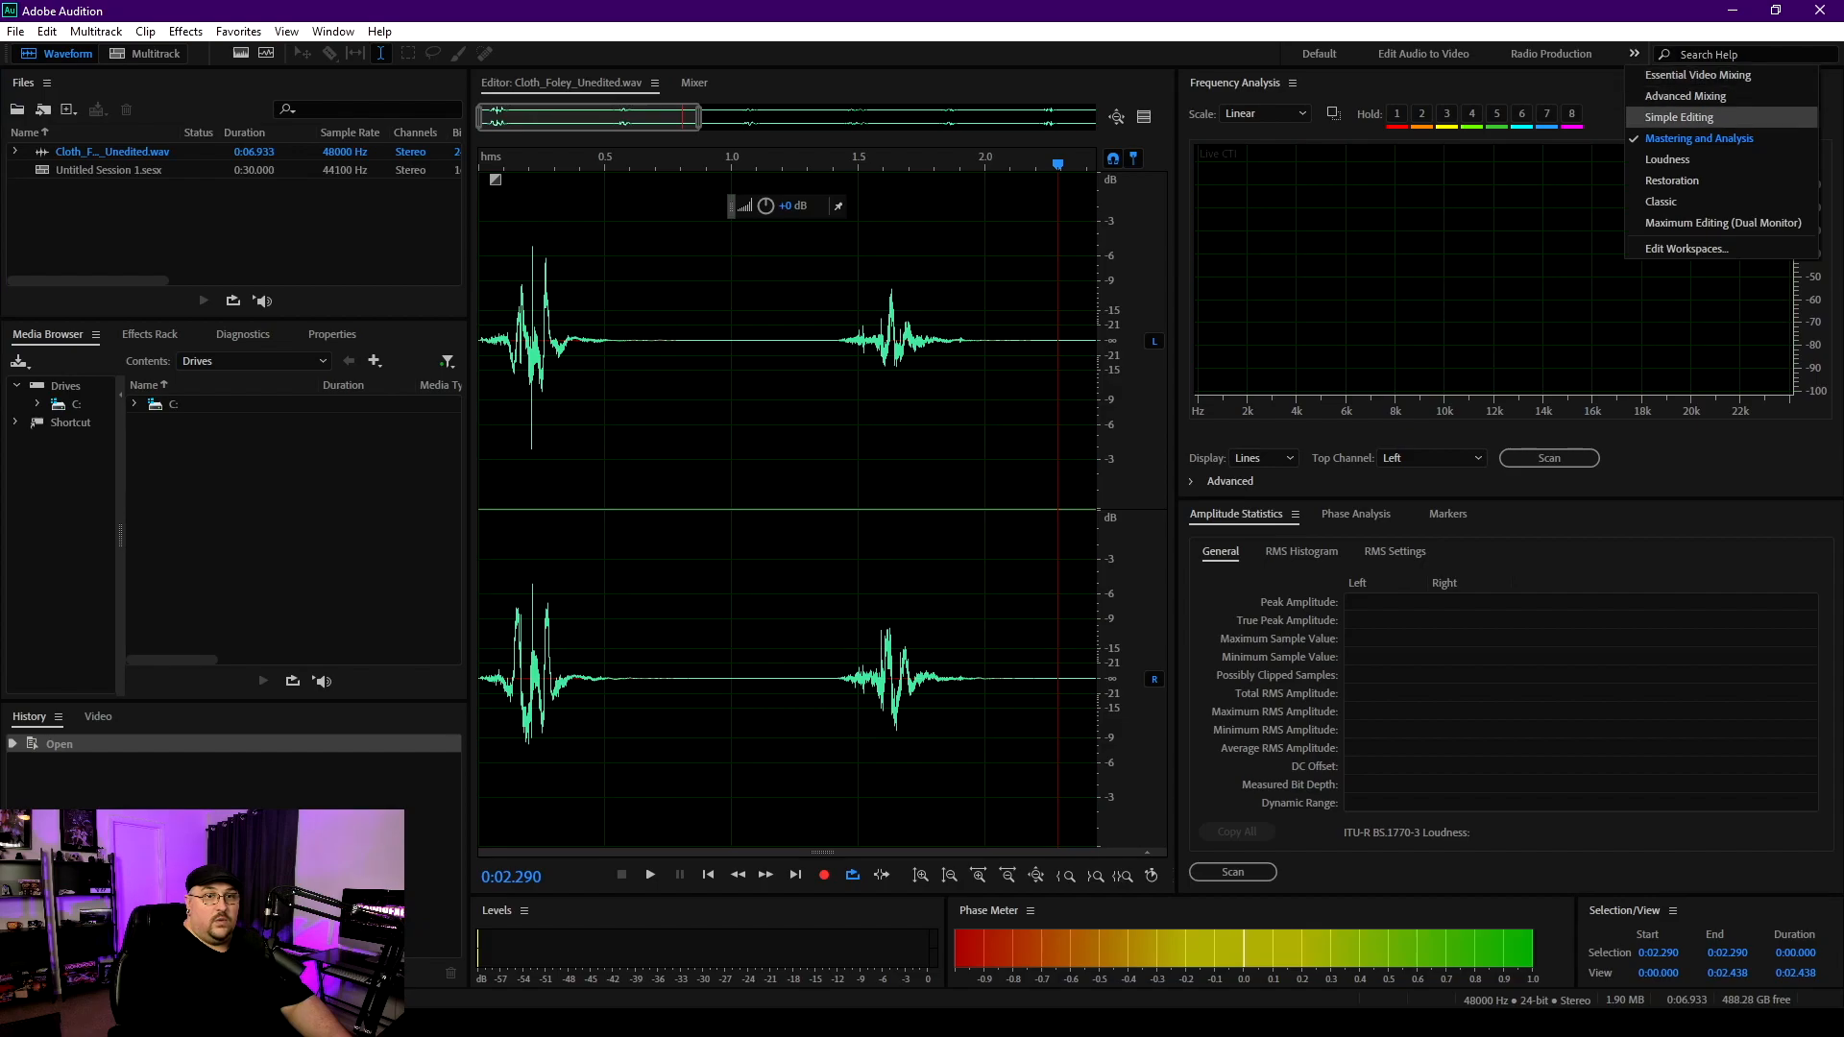
click(1696, 96)
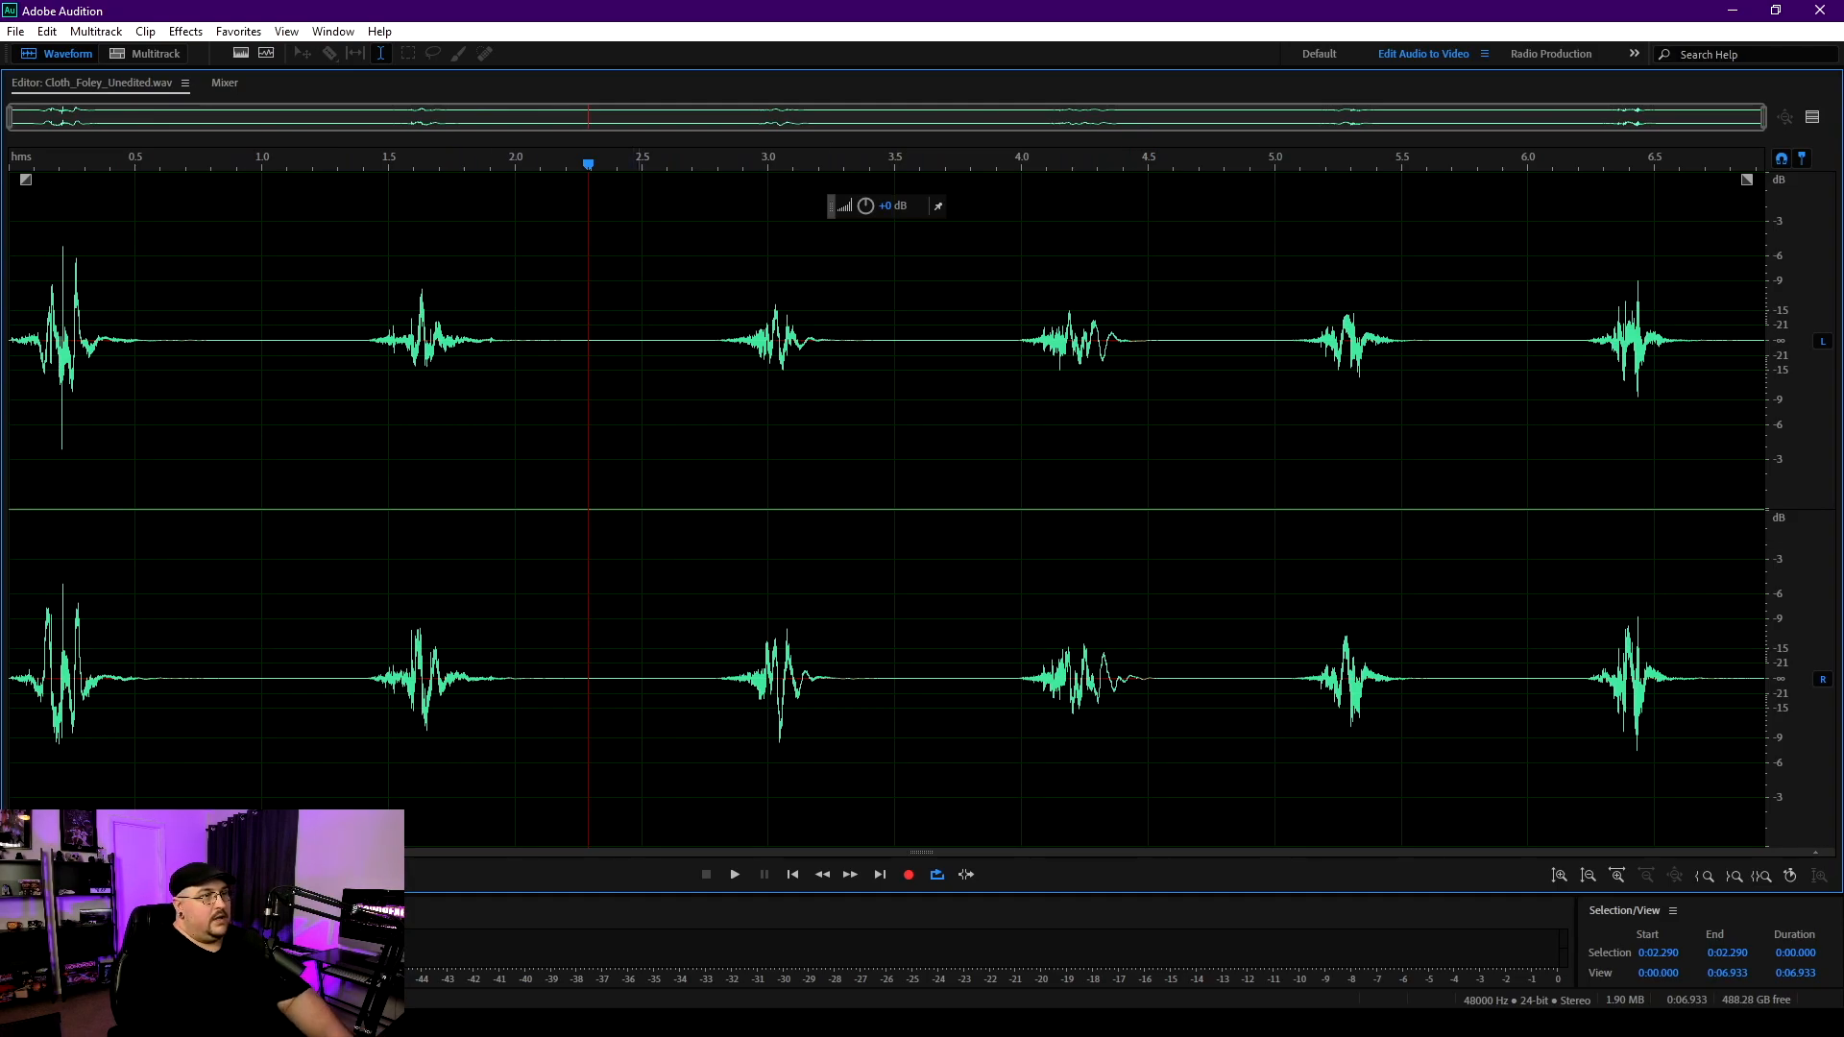
Step: Insert the Cloth_Foley_Unedited recording into the multitrack session Untitled Session 1
right_click(647, 319)
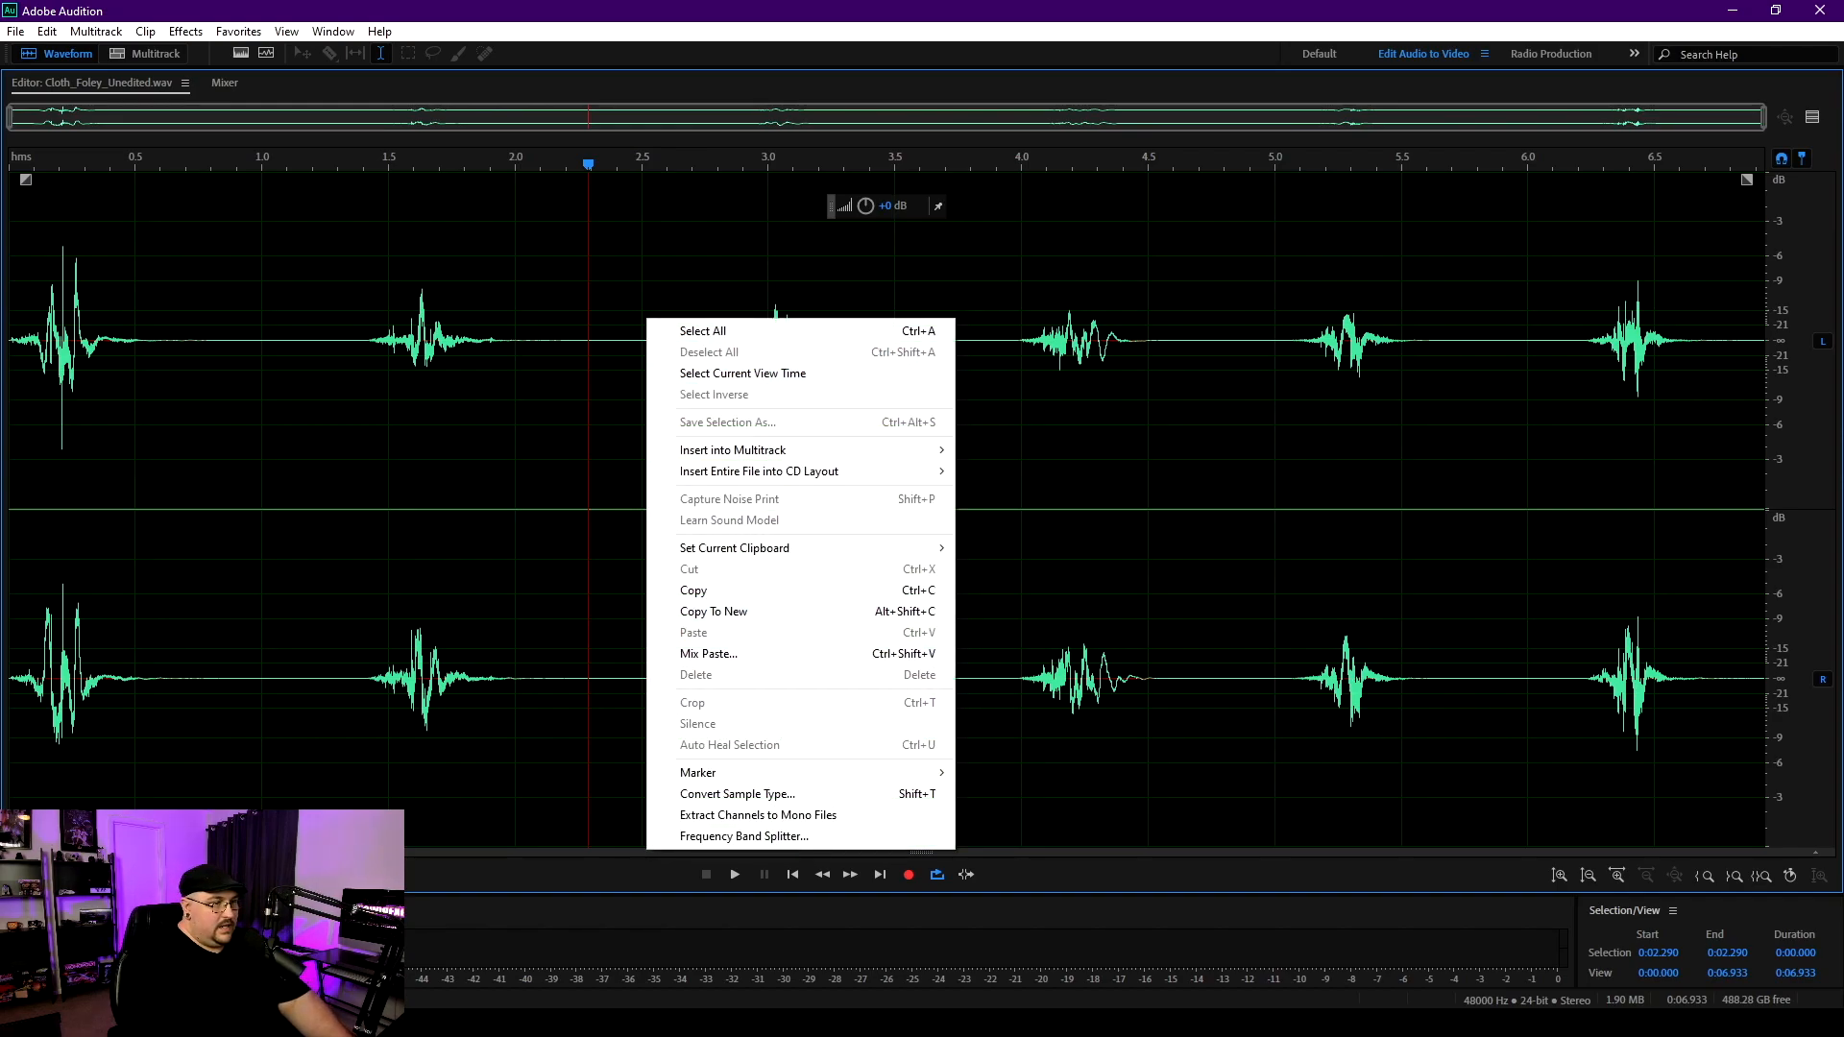
mouse_move(759, 451)
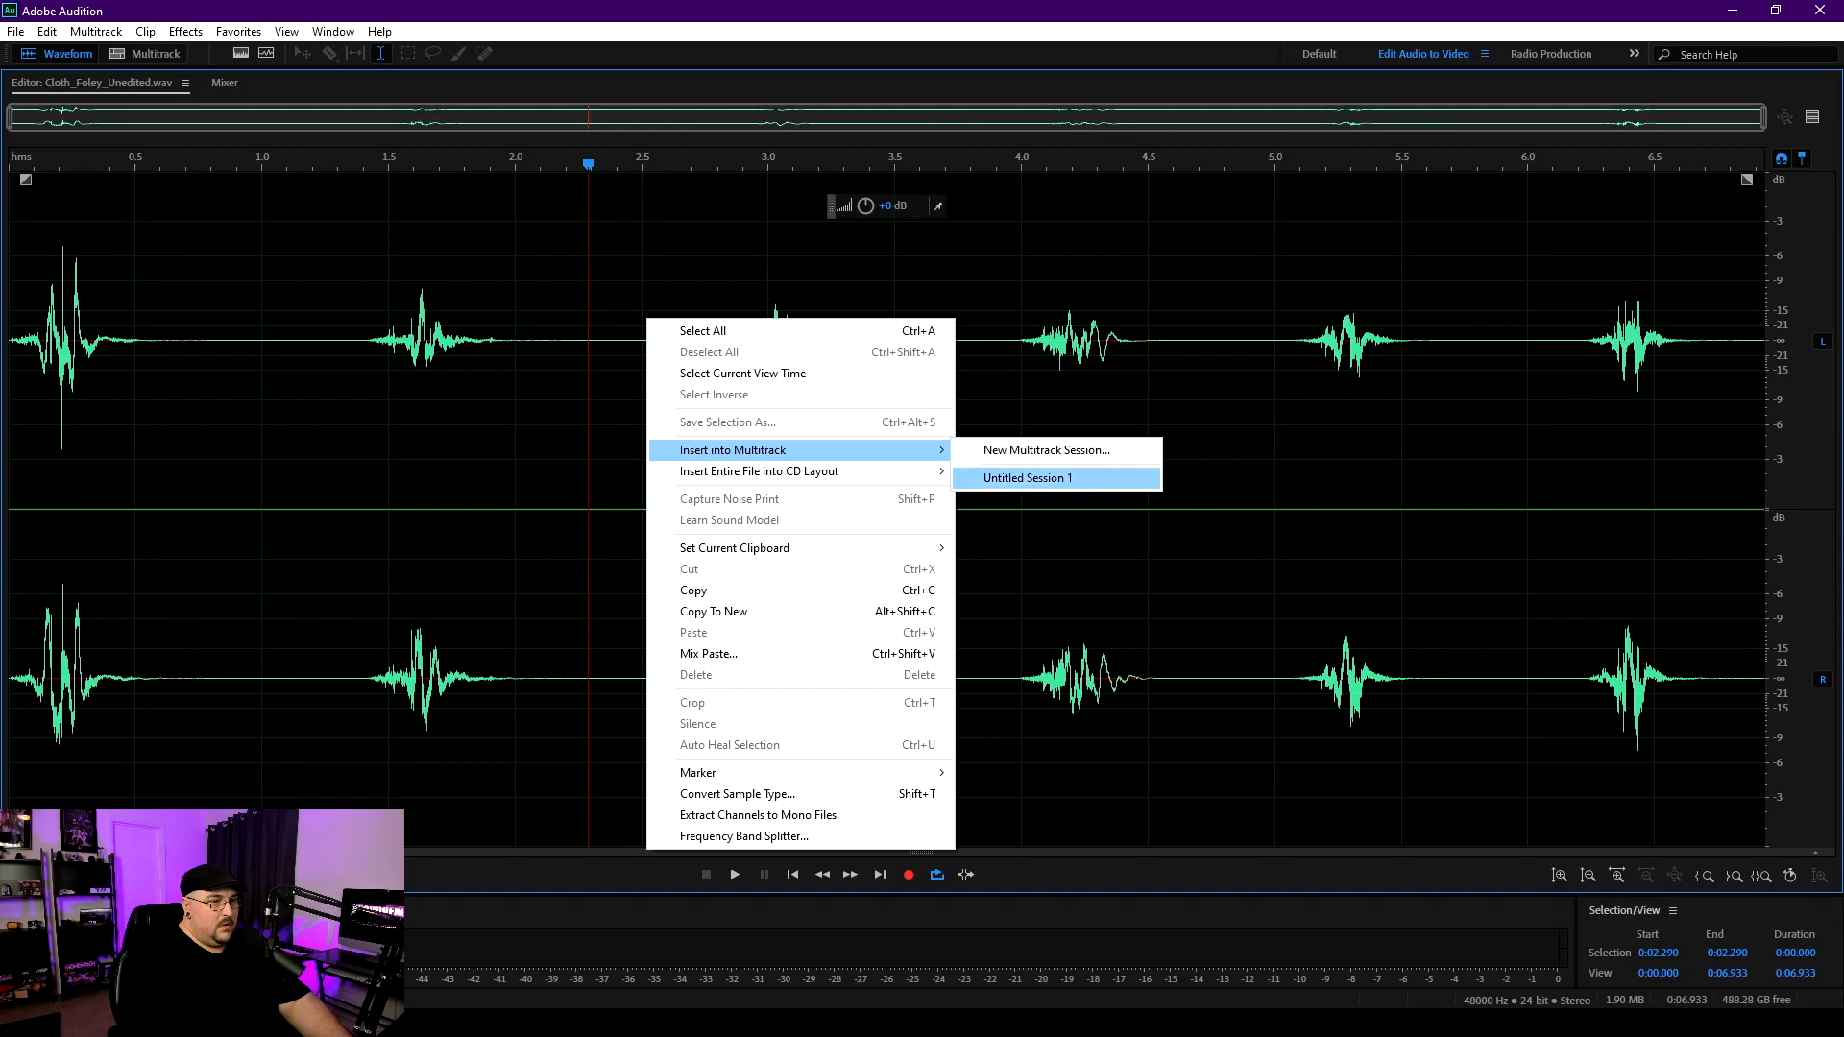
click(1025, 477)
key(Return)
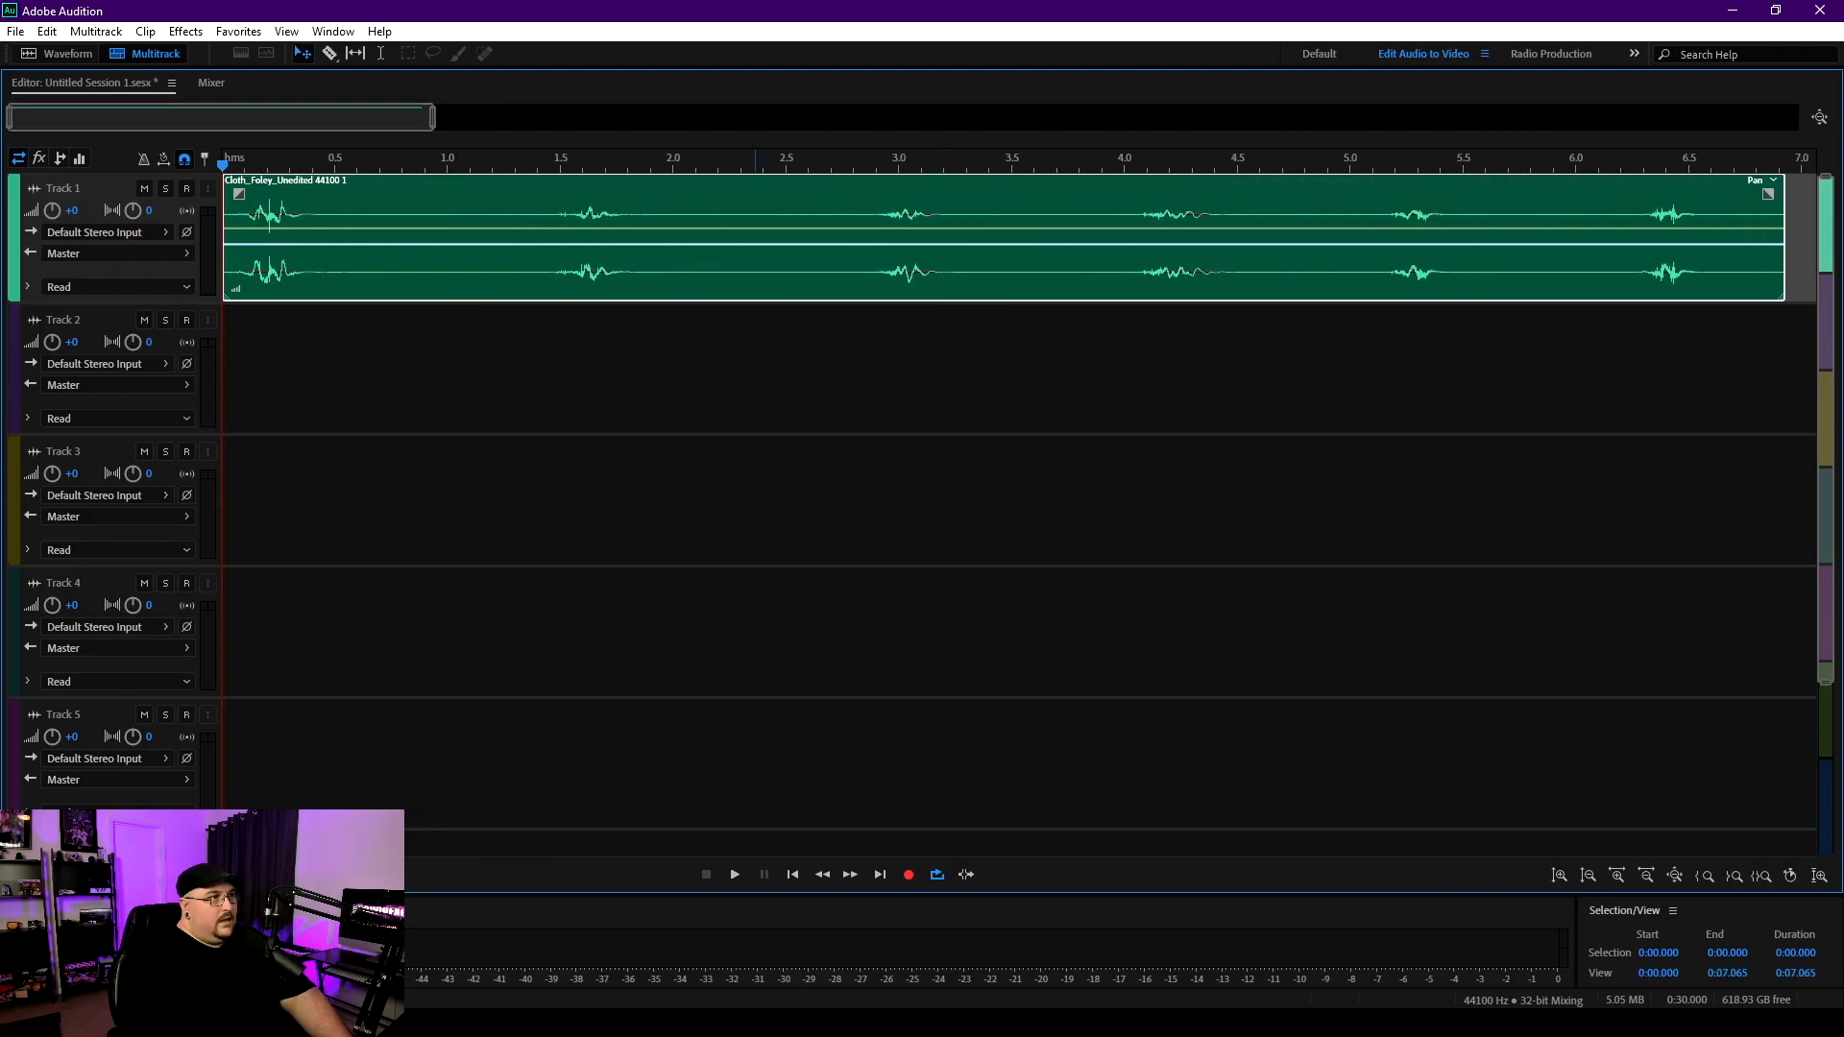
Step: Split the Track 1 clip with the Razor at about 0.41 s, just after the first cloth sound
key(r)
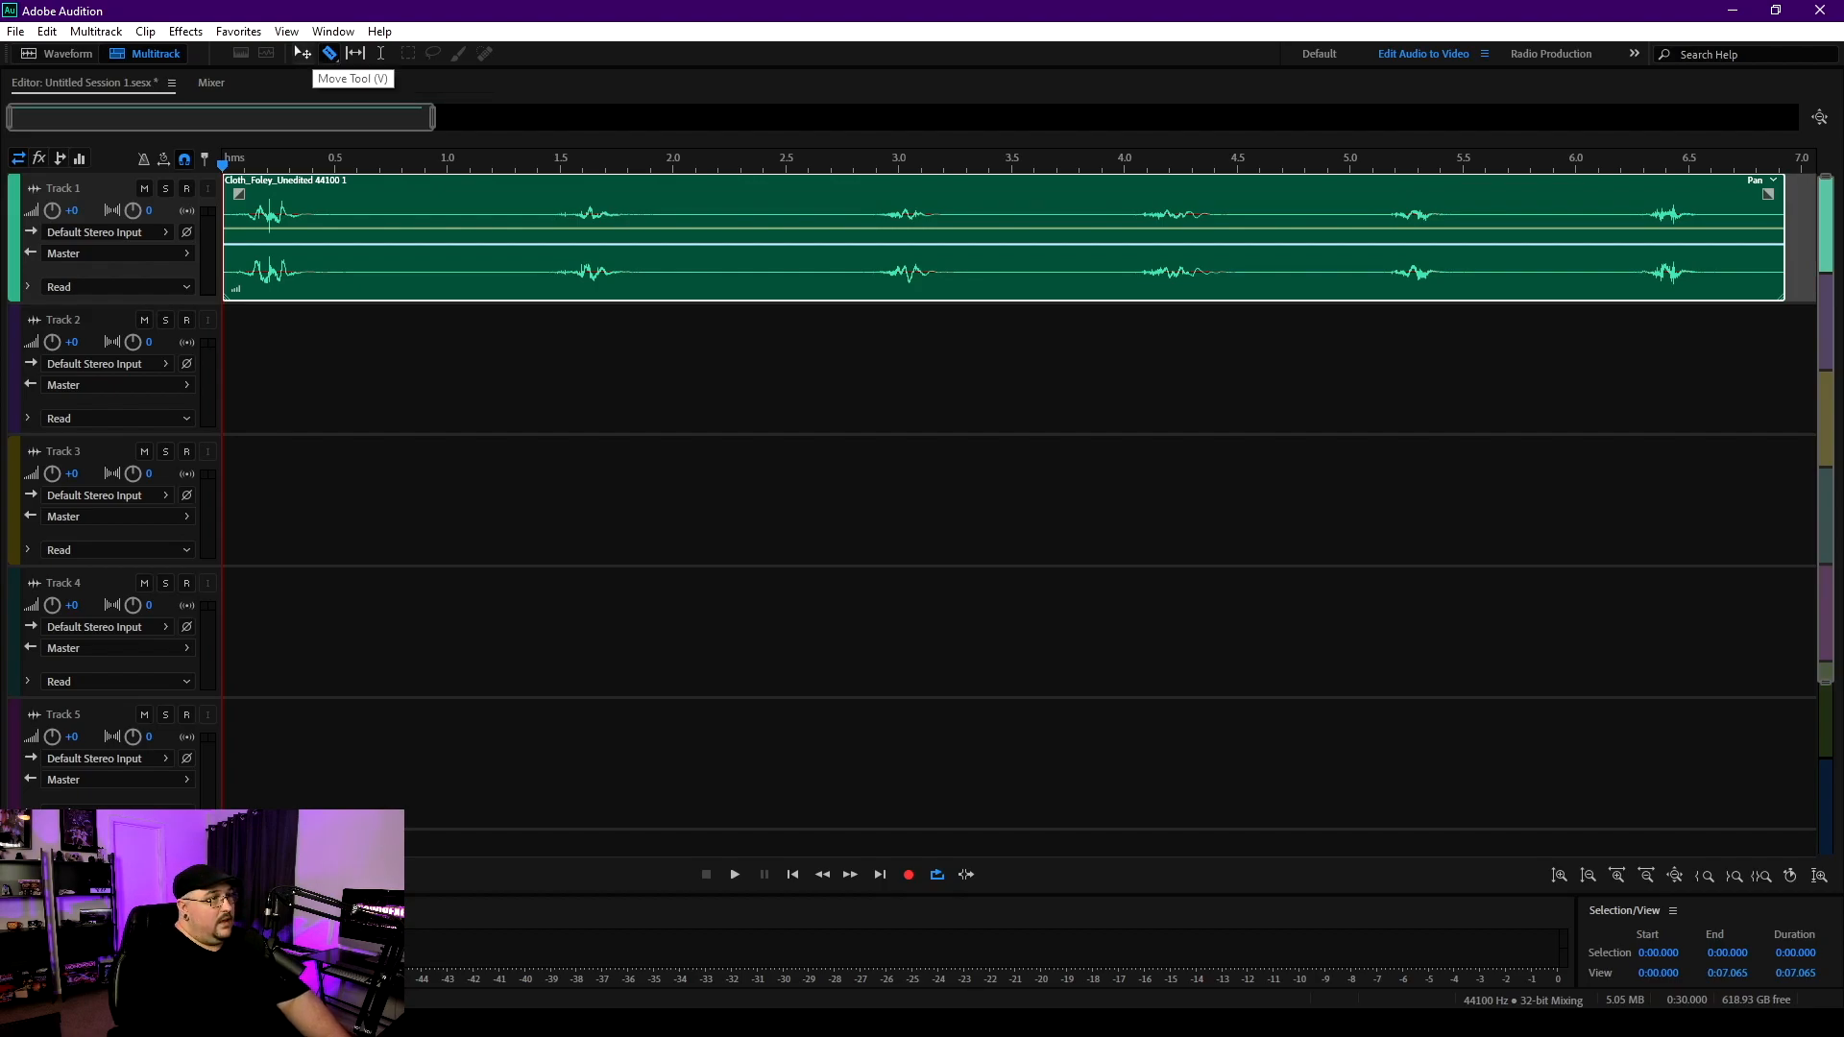
click(303, 52)
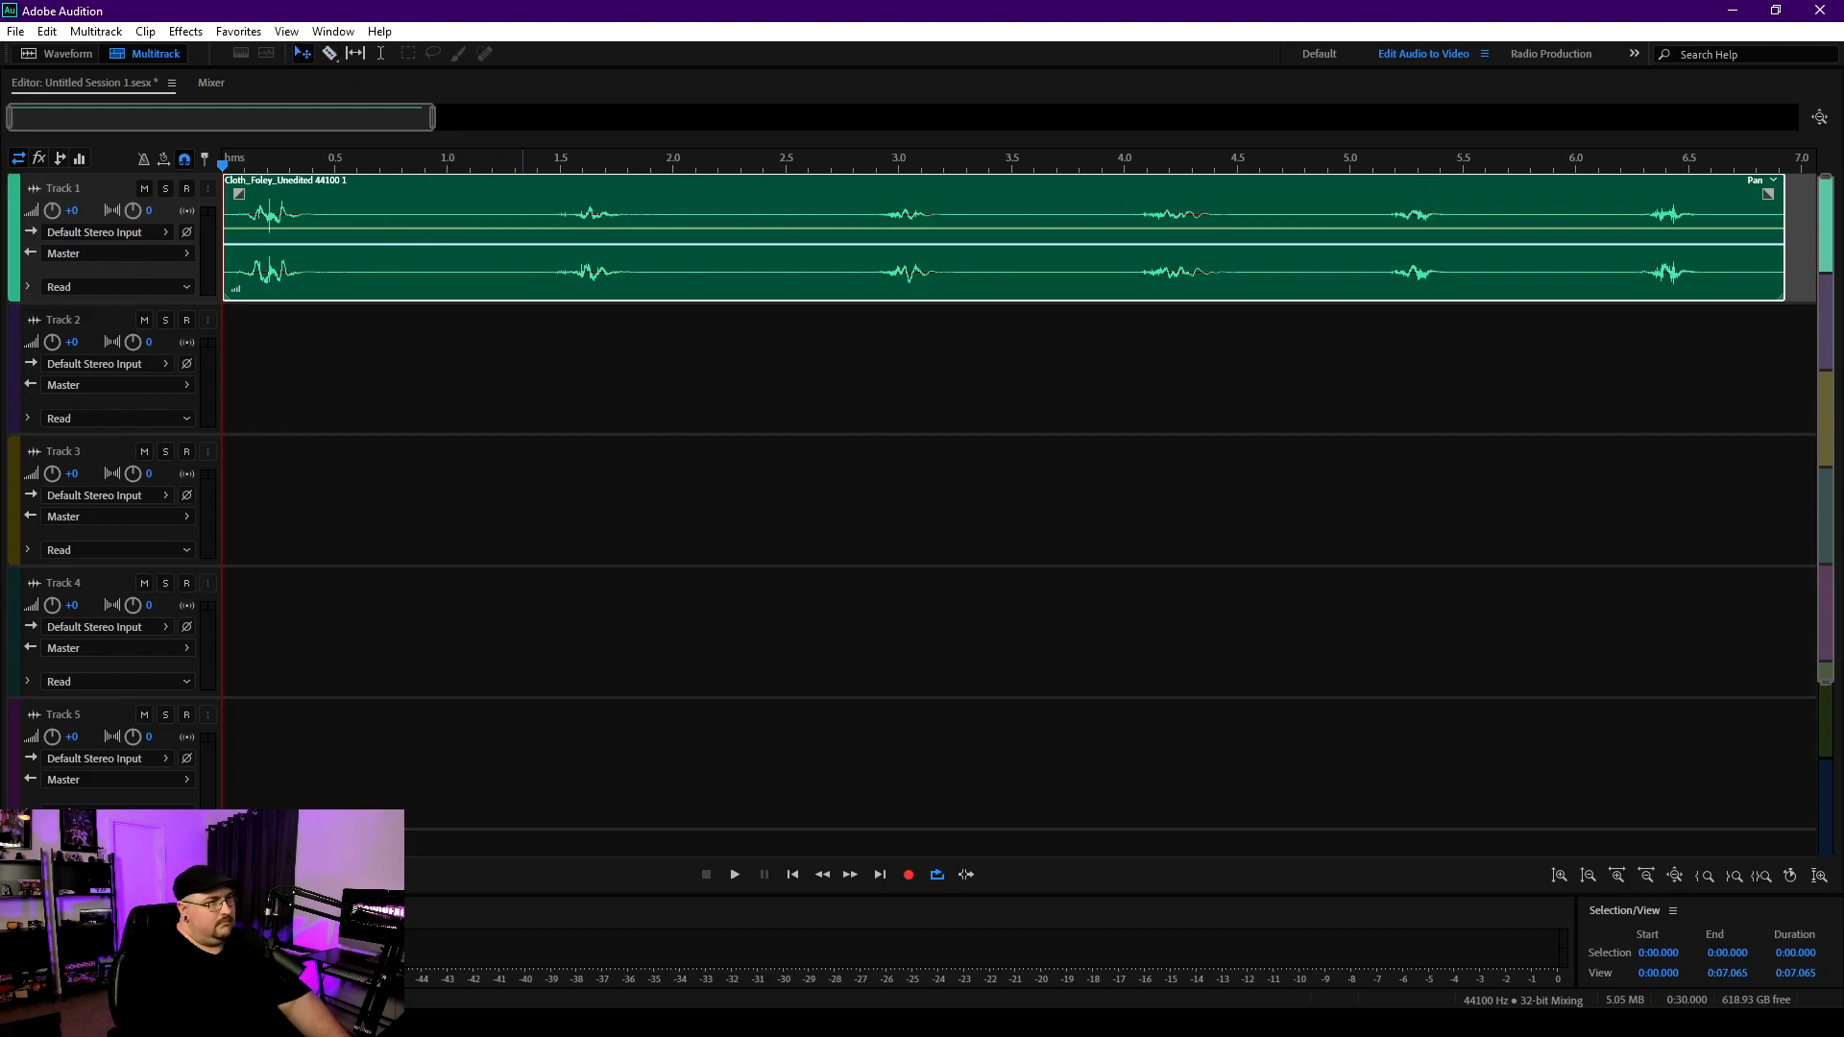
key(r)
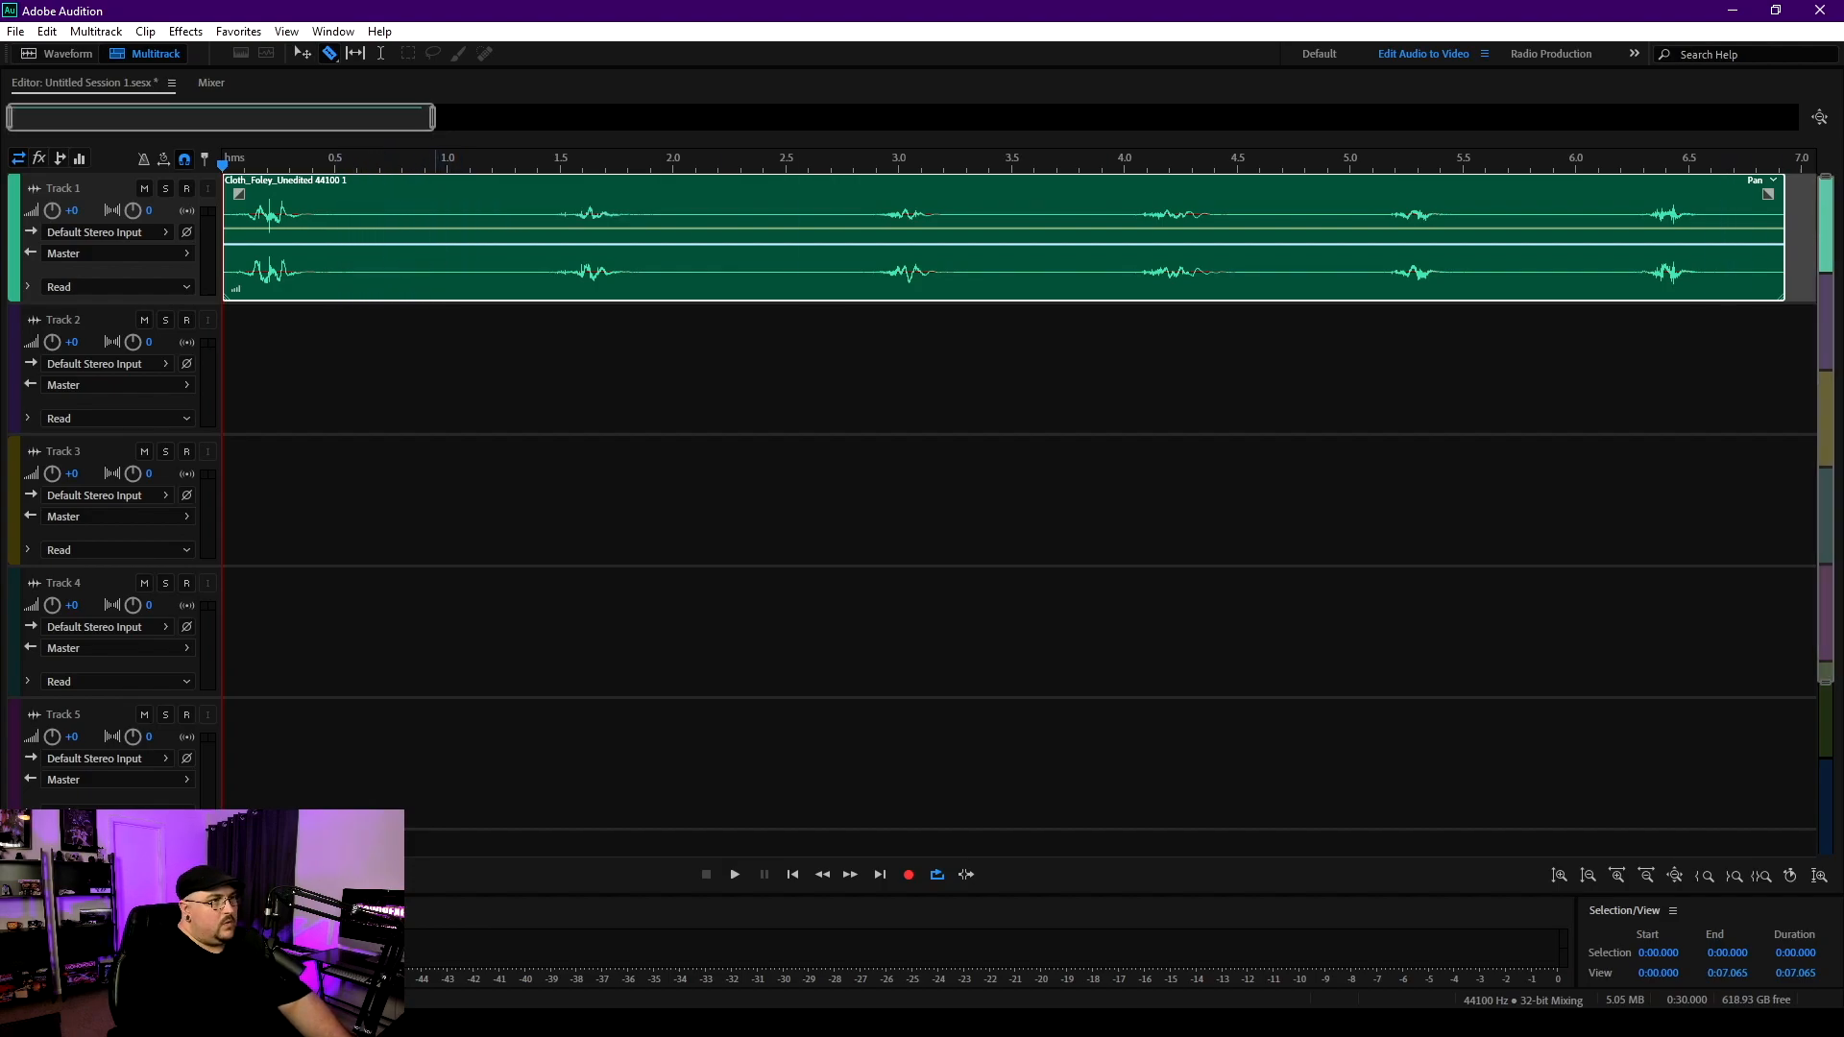
scroll(221, 116, up, 3)
scroll(221, 117, up, 2)
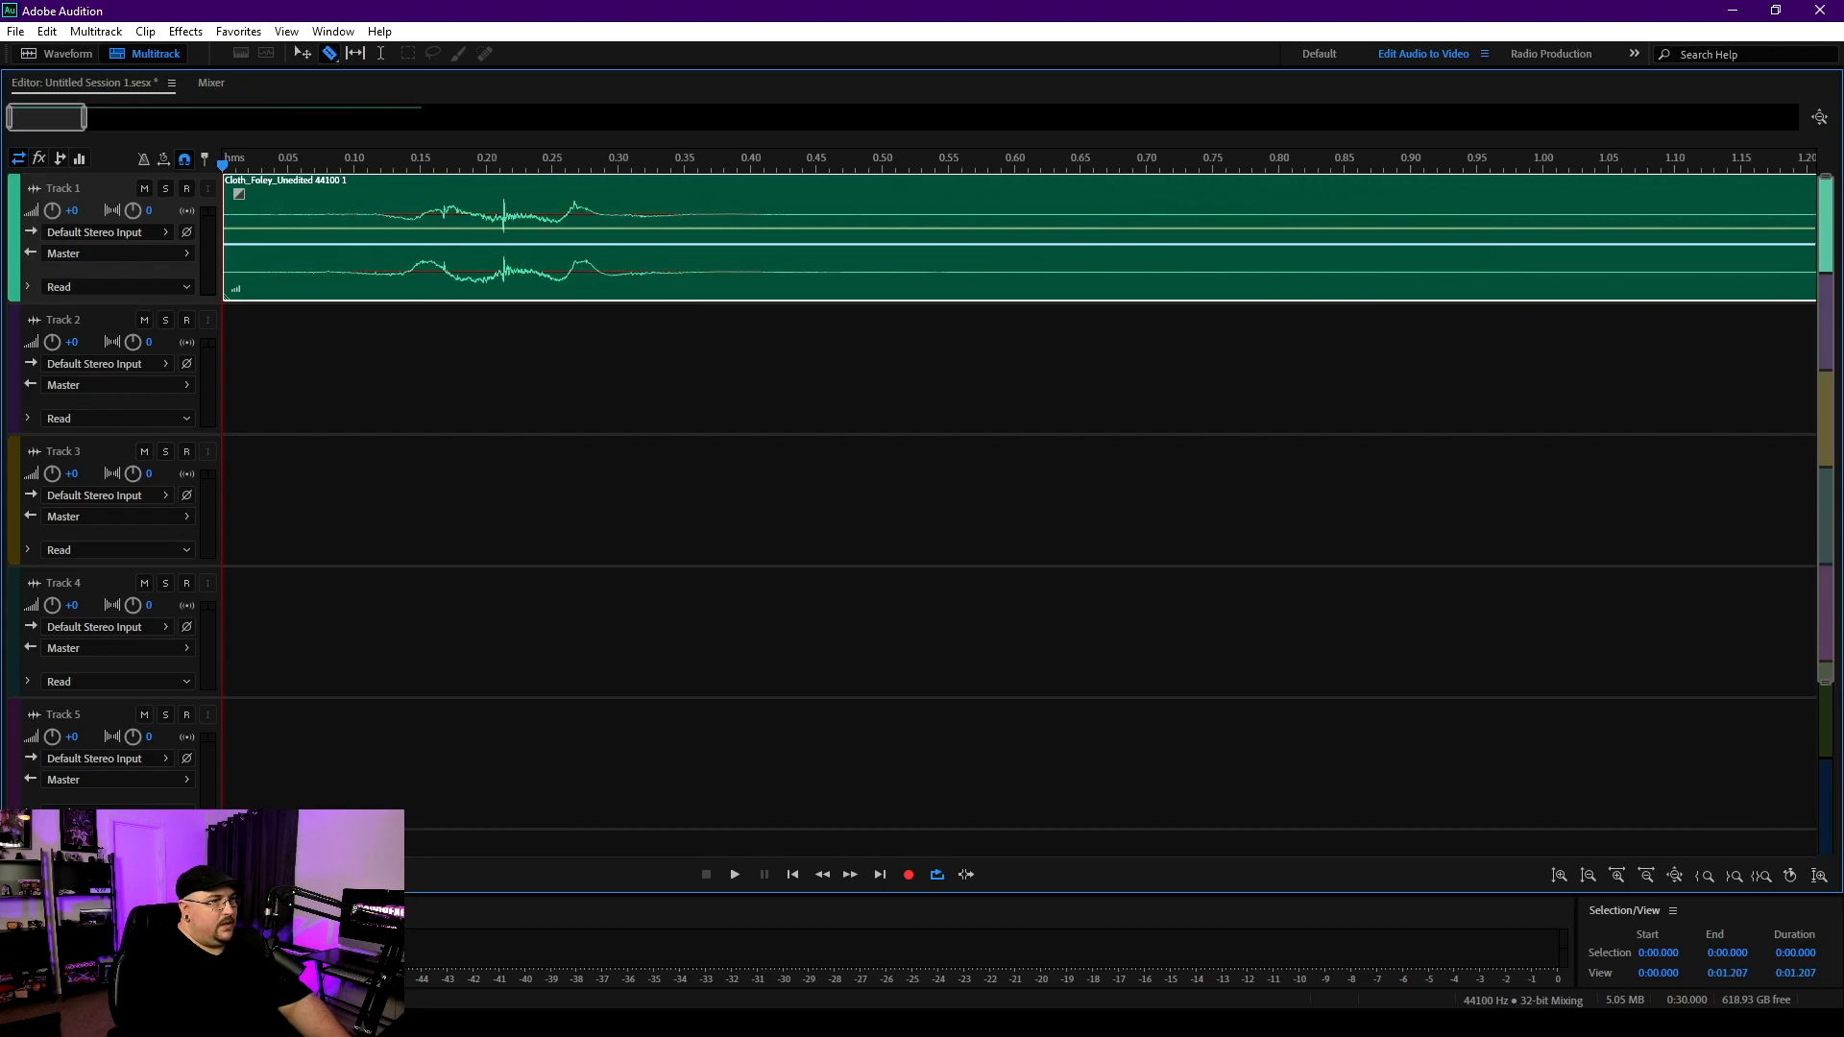
scroll(221, 116, up, 1)
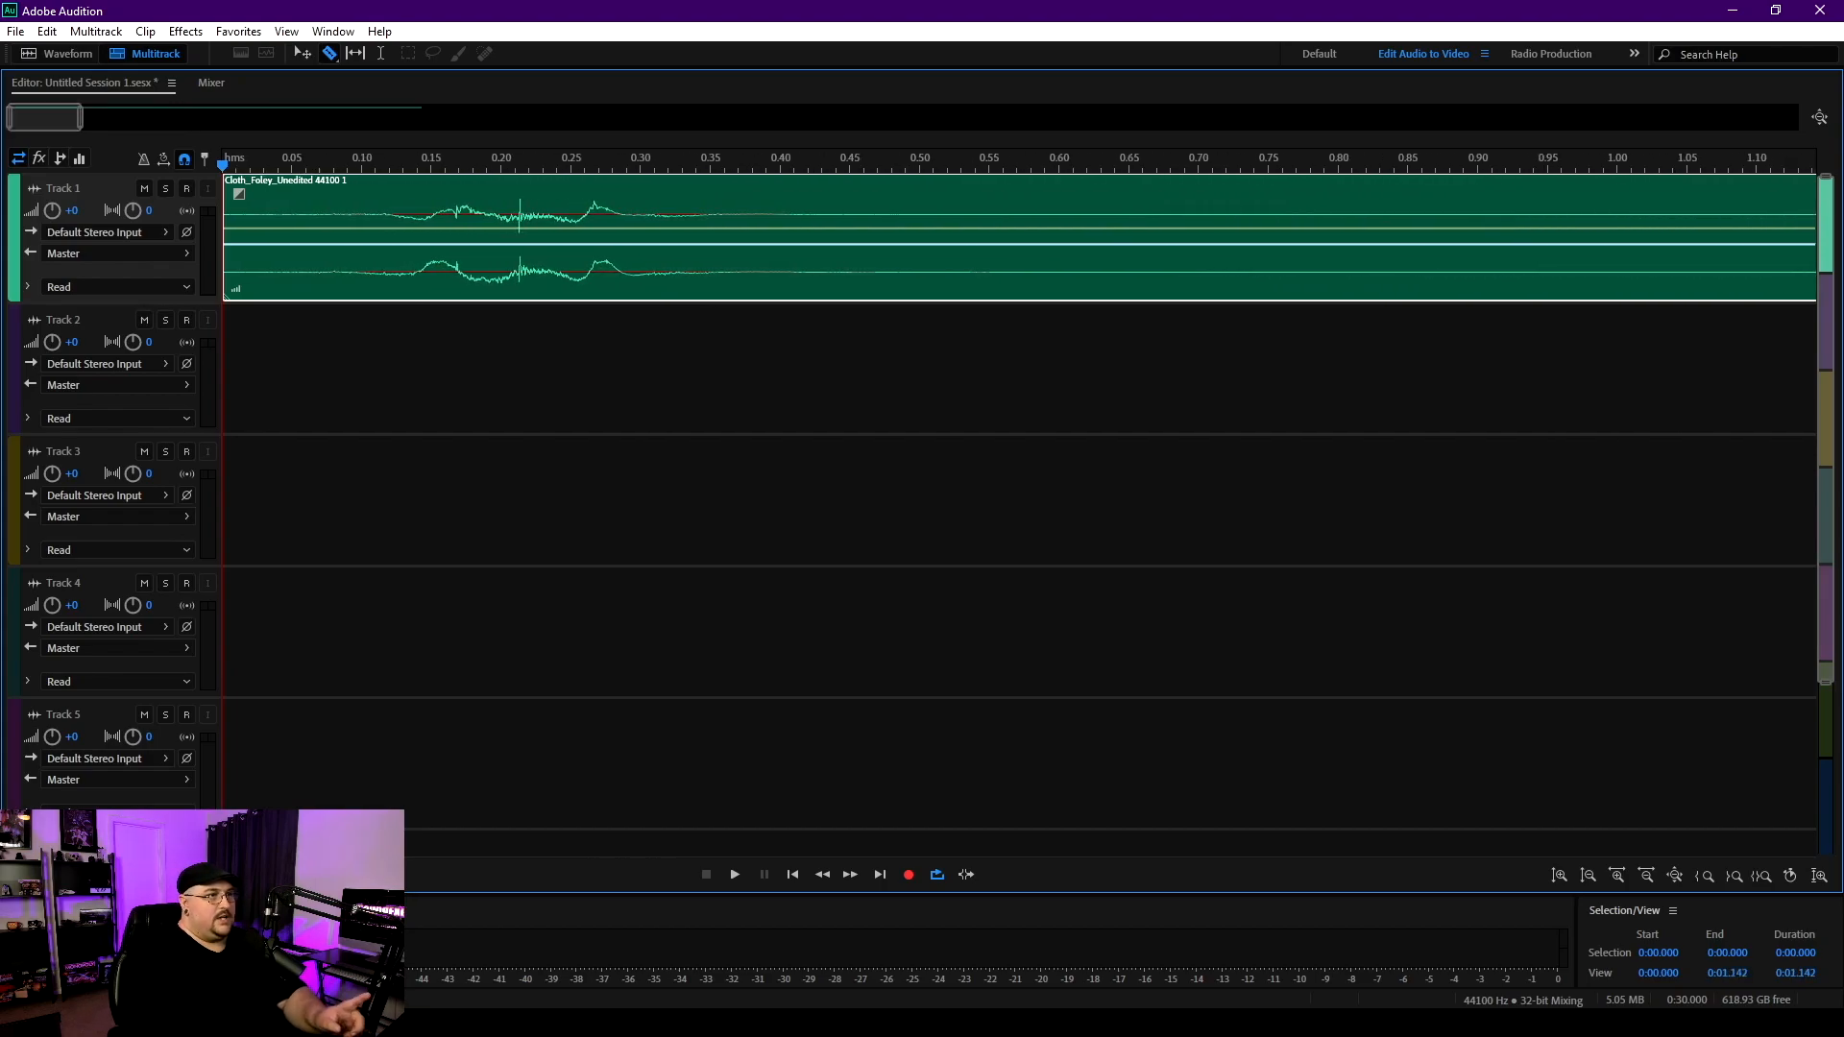
mouse_move(44, 116)
mouse_down()
mouse_move(527, 117)
mouse_move(79, 116)
mouse_up()
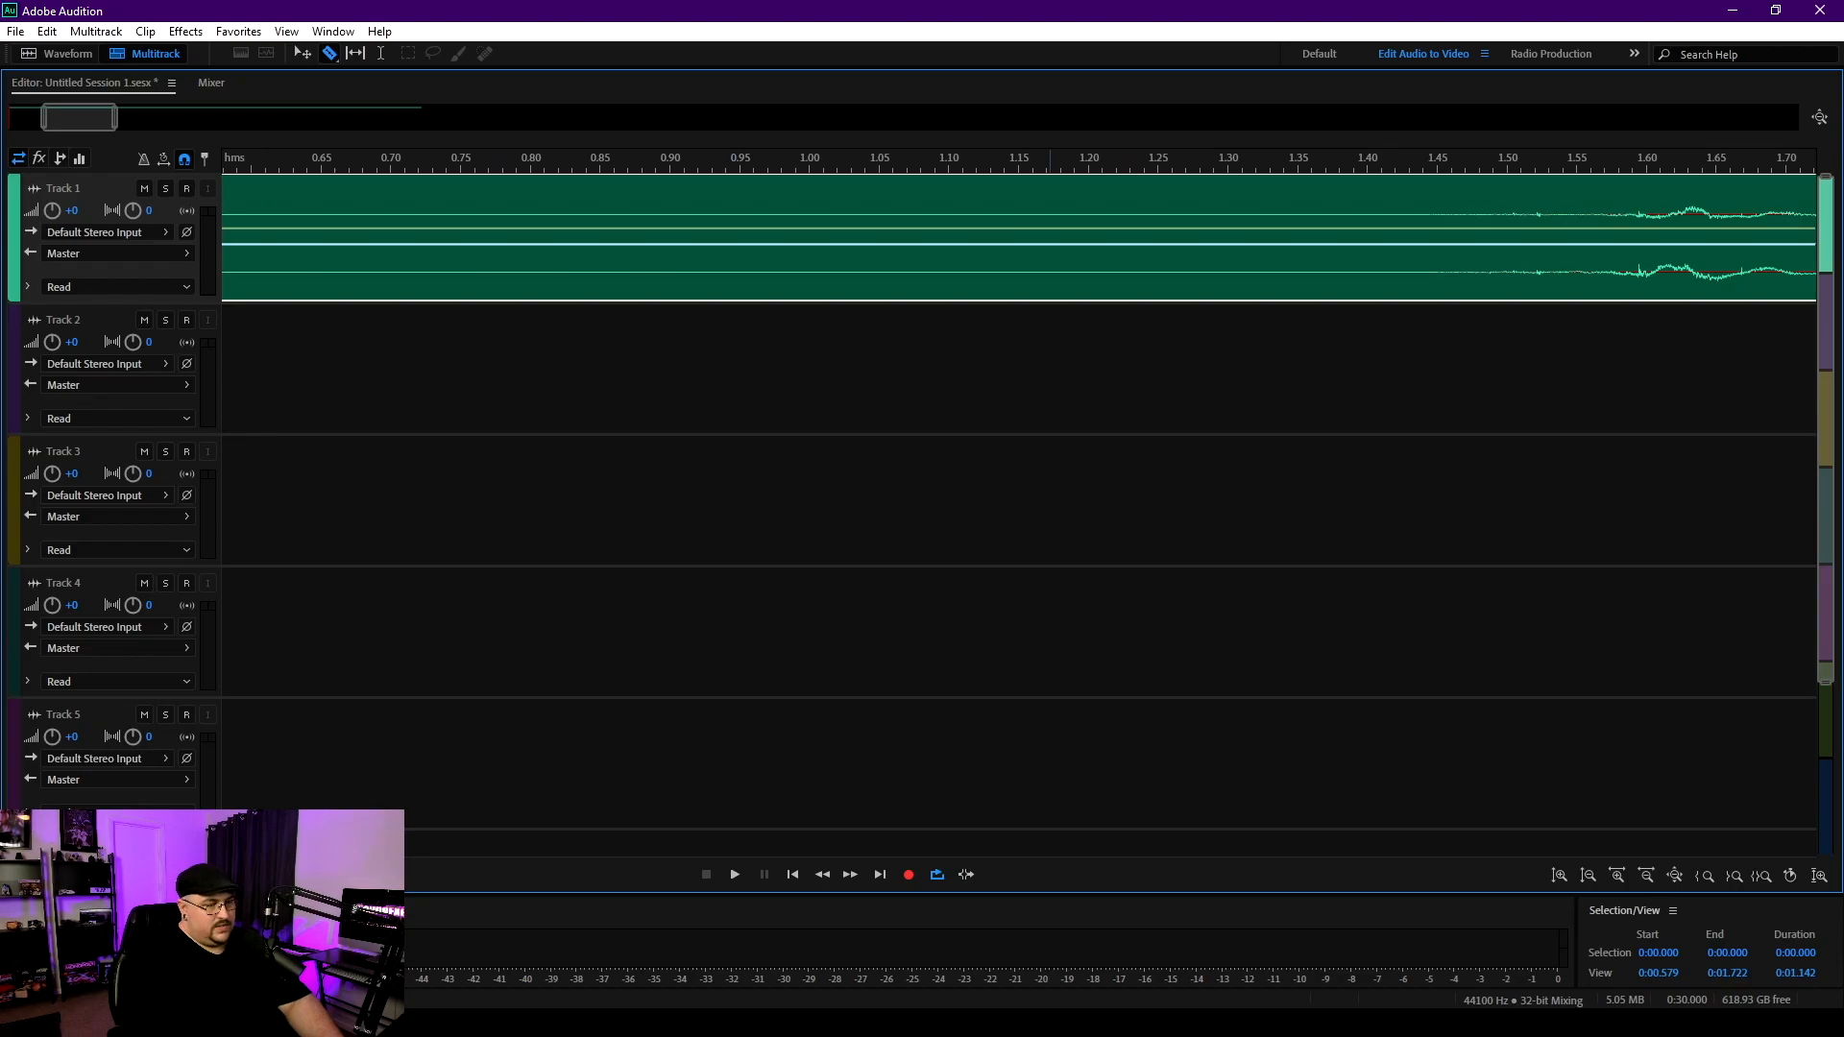
drag(79, 117, 44, 117)
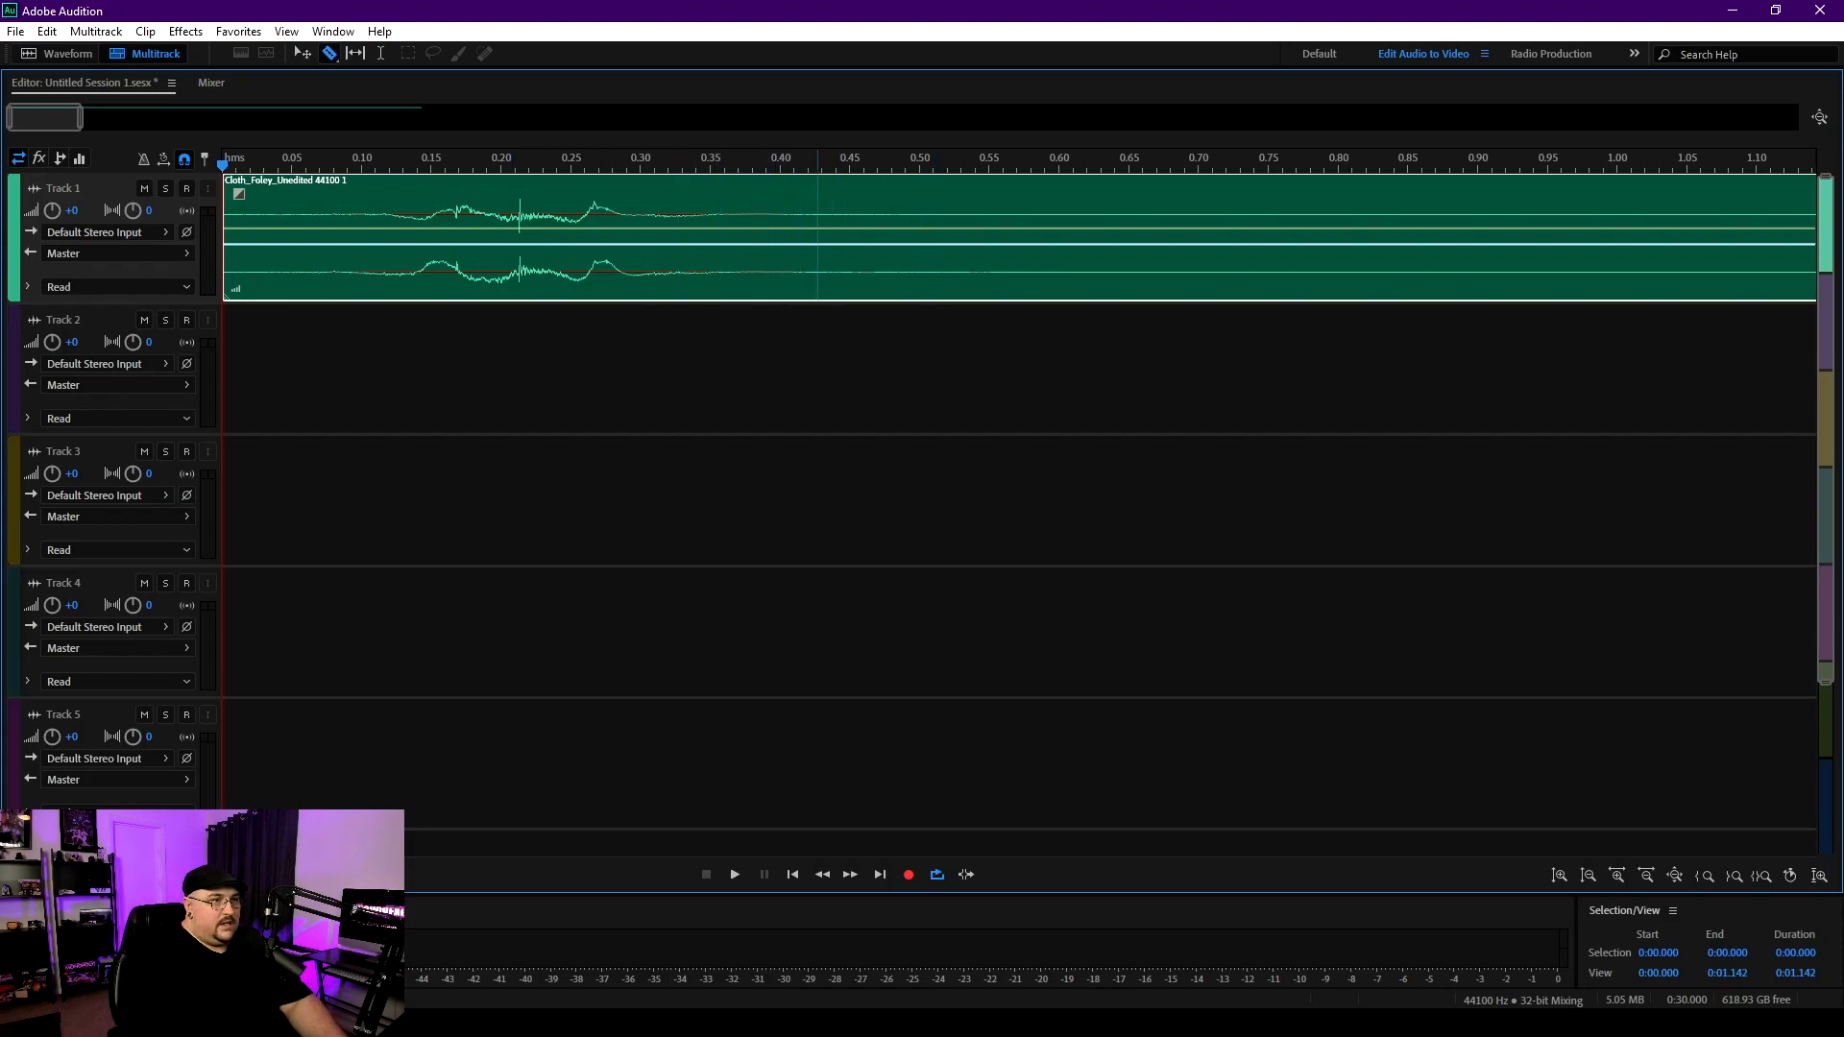
click(790, 231)
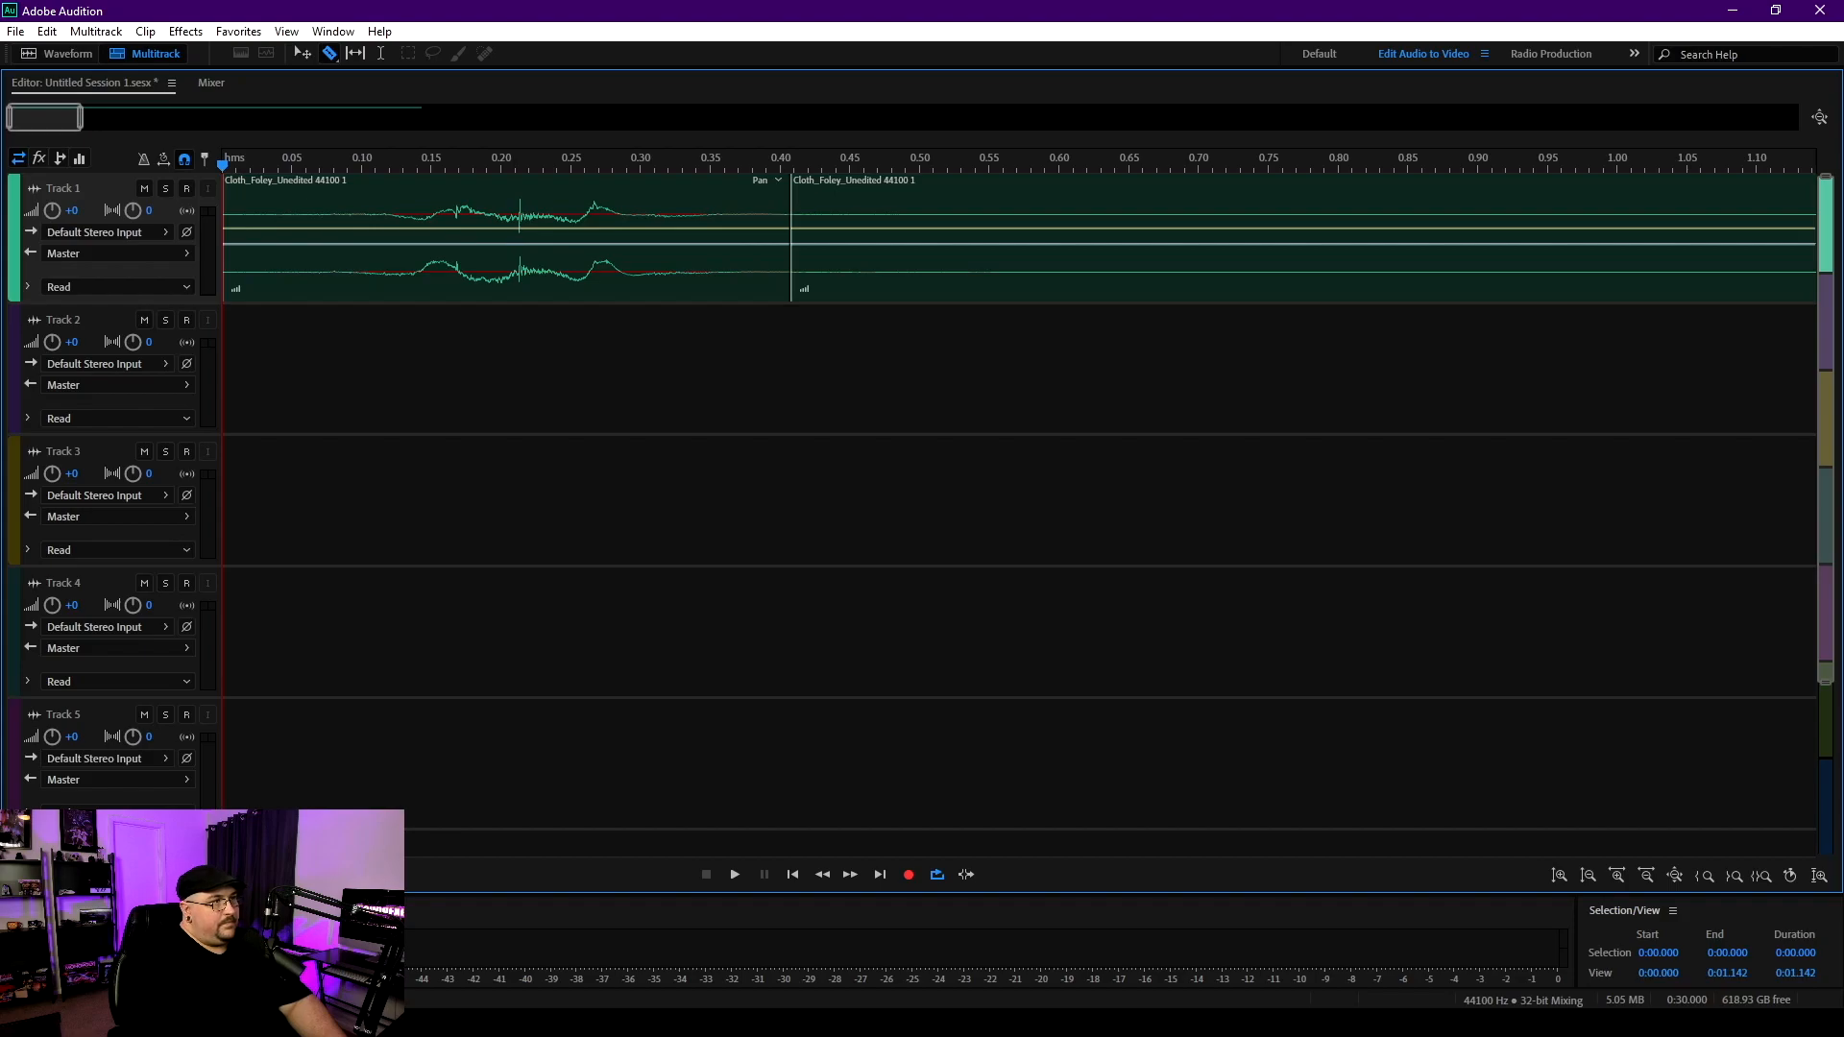
Step: Split the clip on both sides of the second and third cloth sounds, at about 1.43, 1.88, 2.86 and 3.21 s
scroll(790, 230, right, 5)
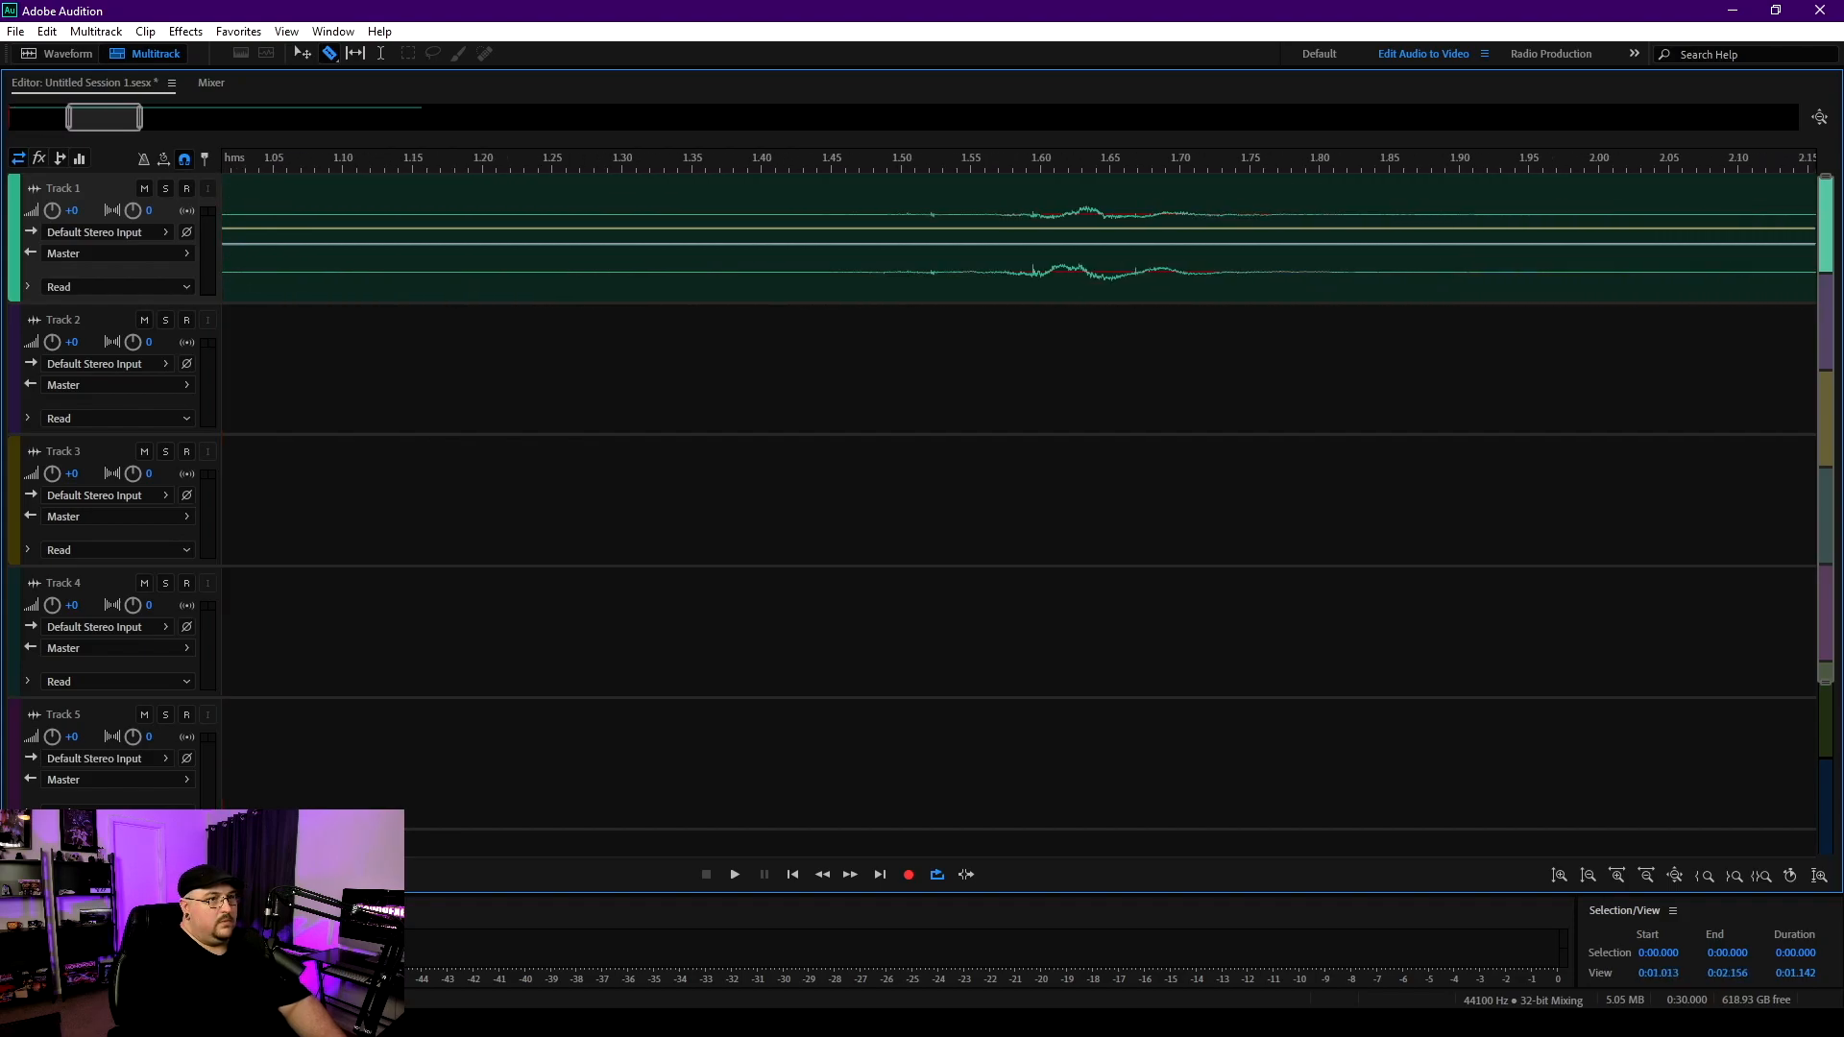
click(755, 228)
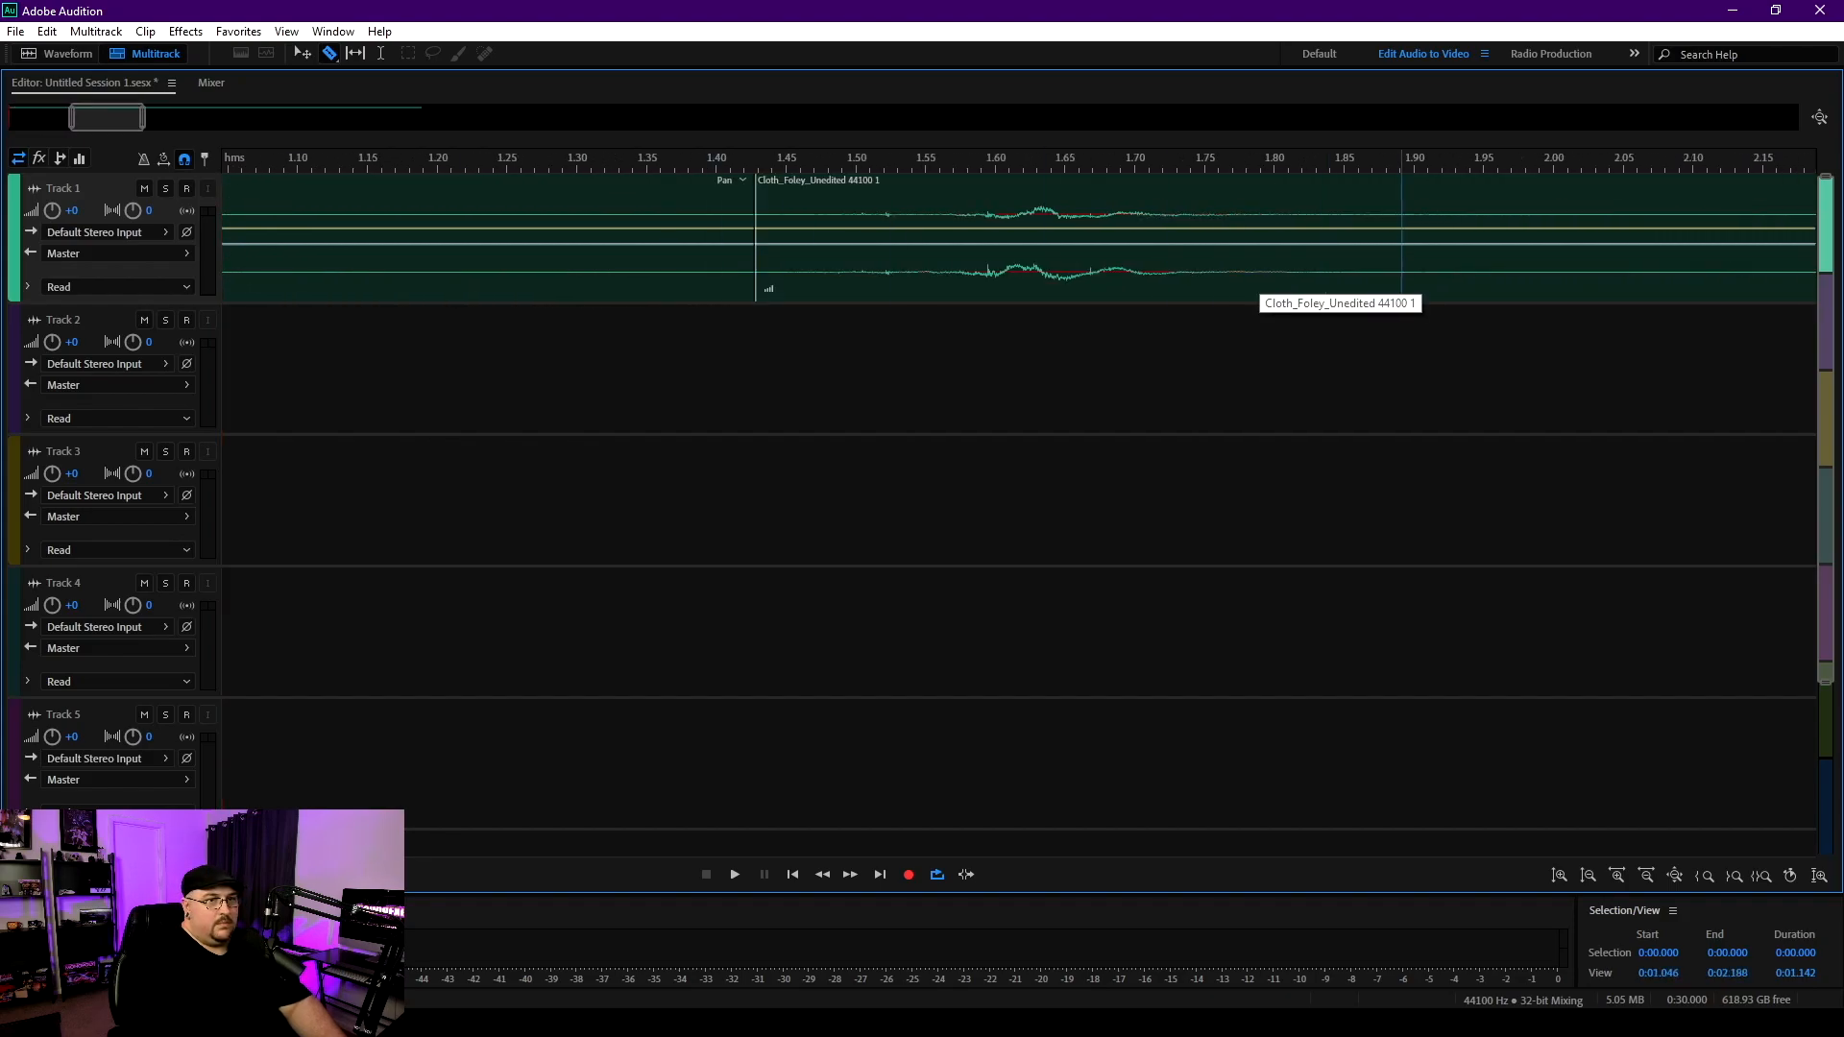
click(1389, 283)
scroll(1388, 283, right, 7)
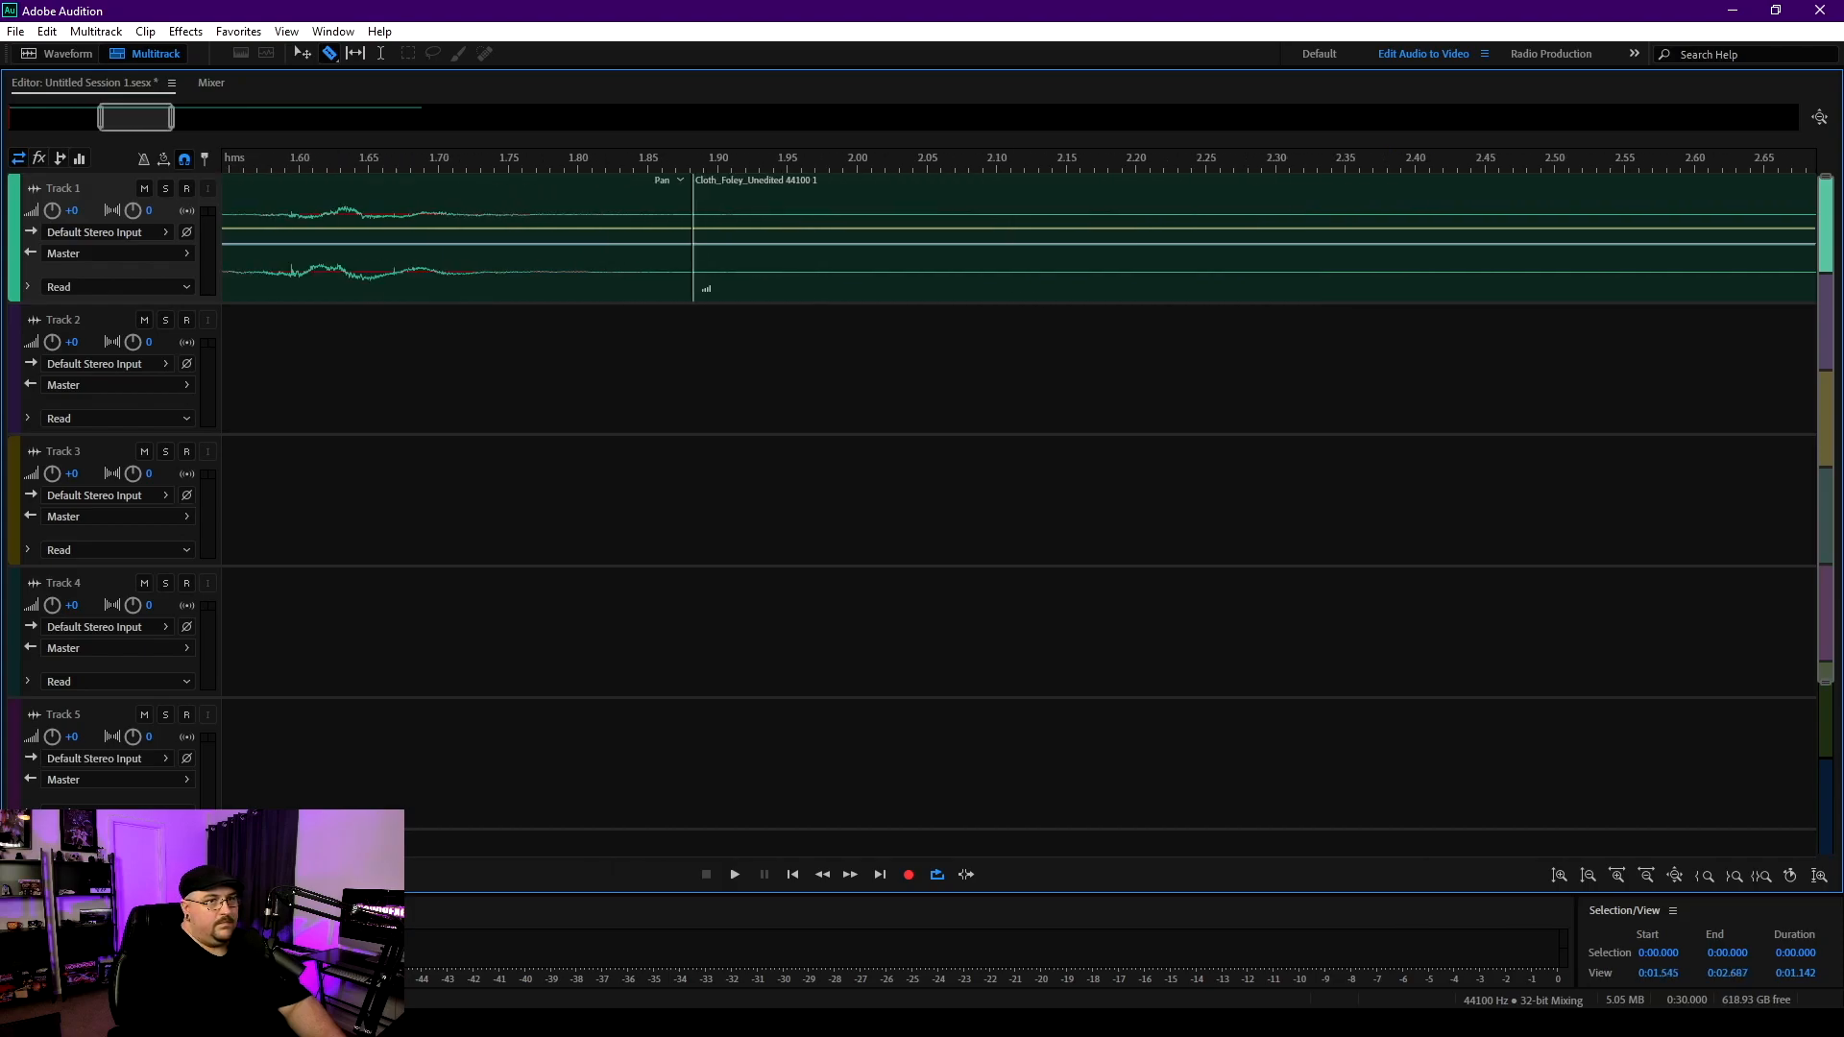
scroll(582, 273, right, 1)
click(593, 274)
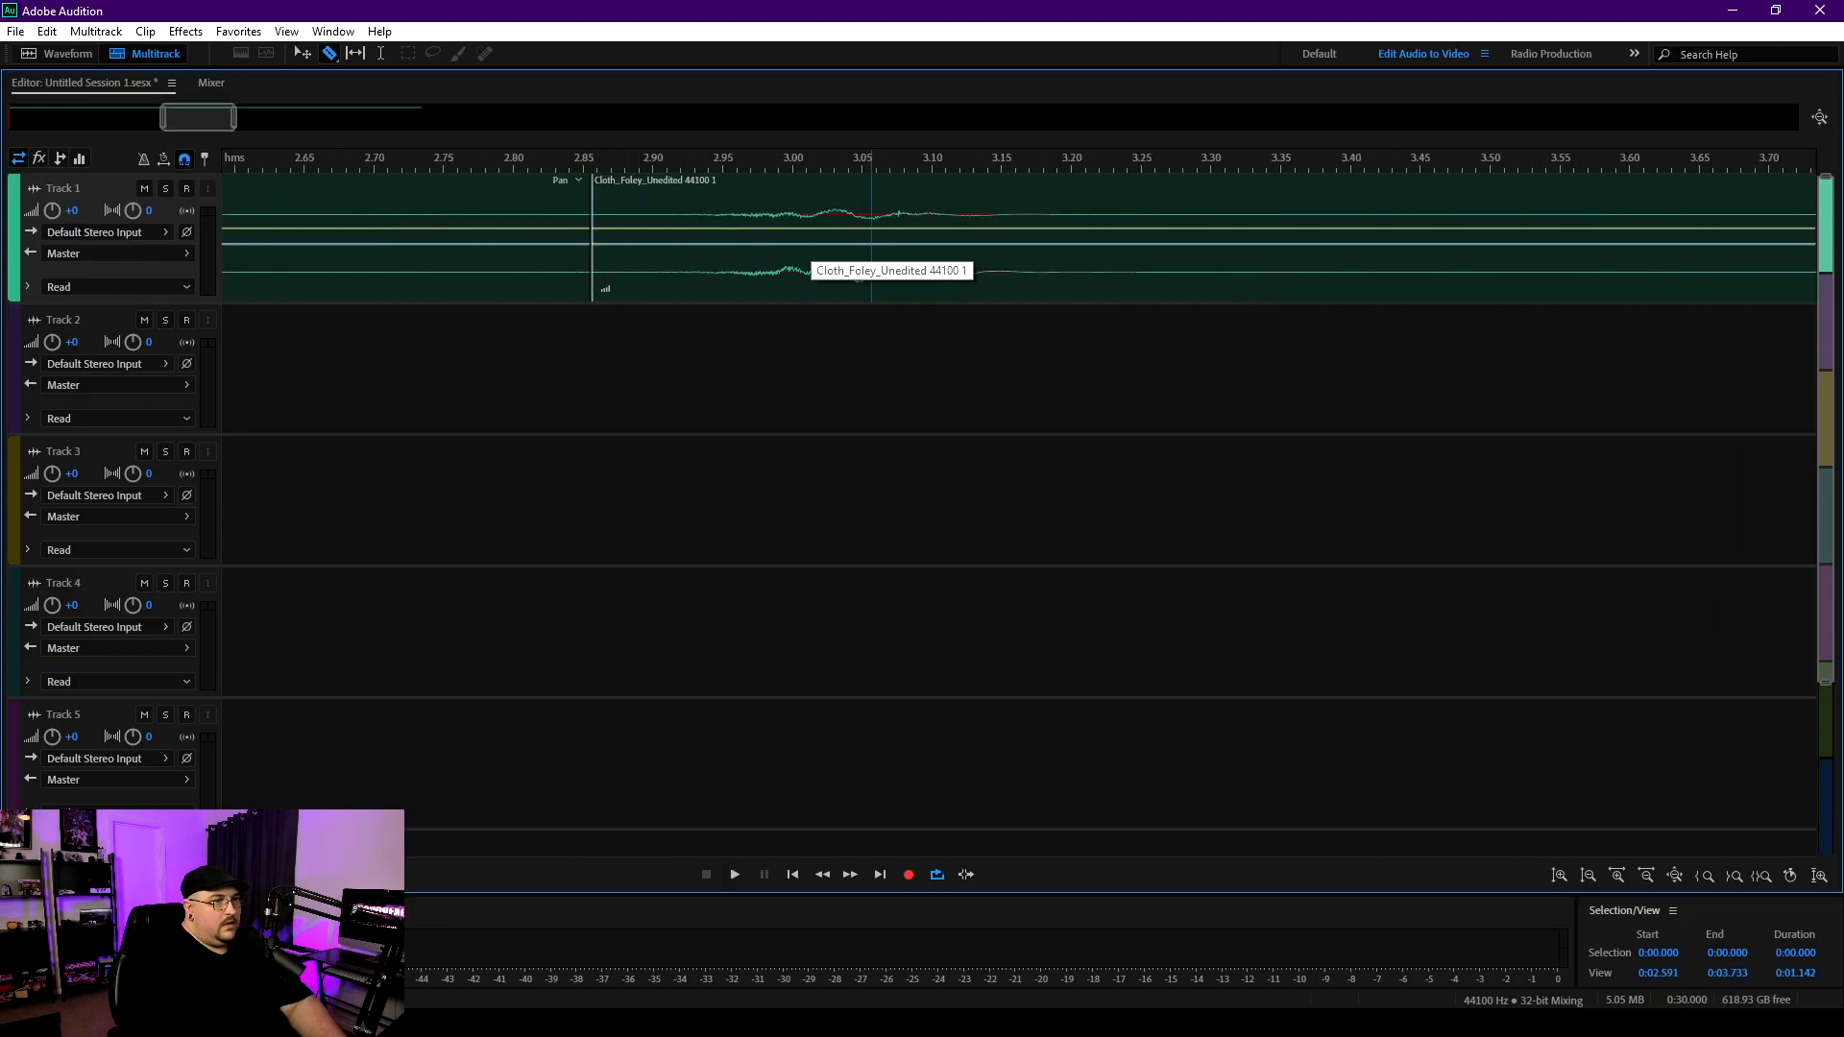
click(1092, 274)
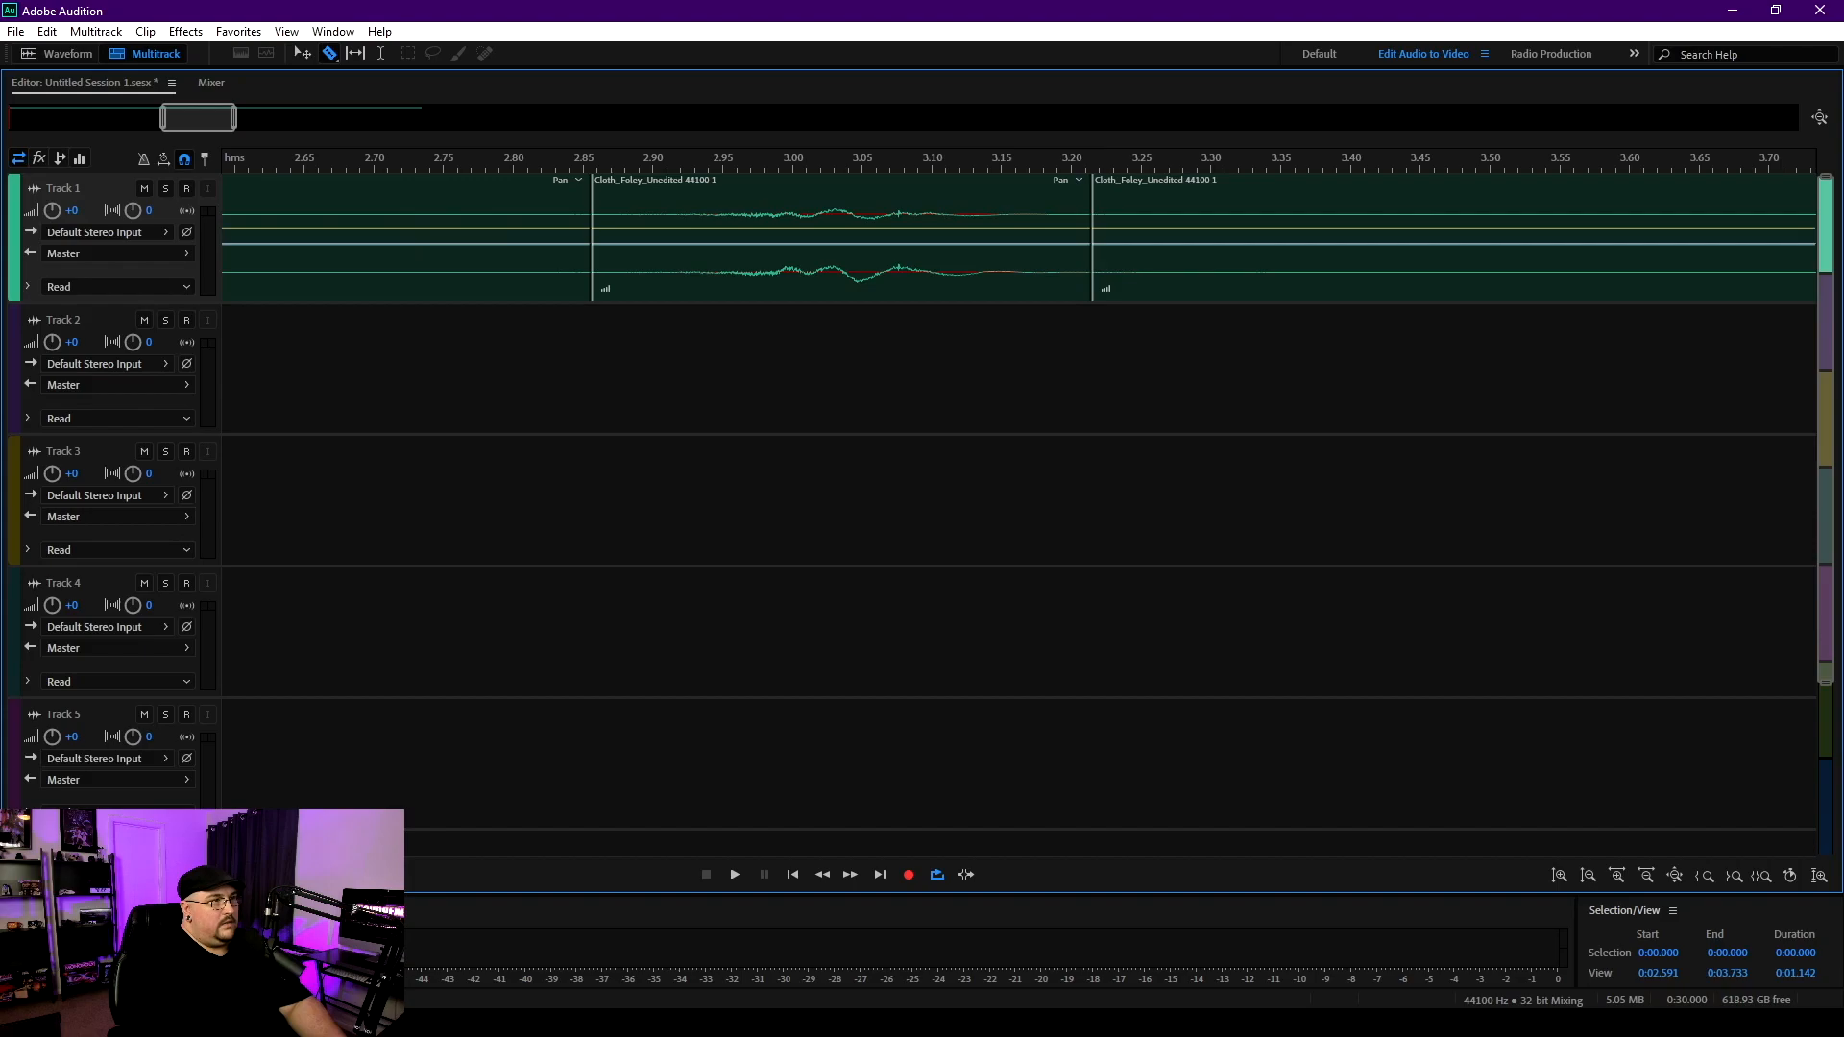
Step: Split the clip before and after the fourth cloth sound, at about 4.00 and 4.50 s
drag(198, 116, 248, 116)
scroll(809, 274, right, 1)
click(790, 274)
click(1493, 274)
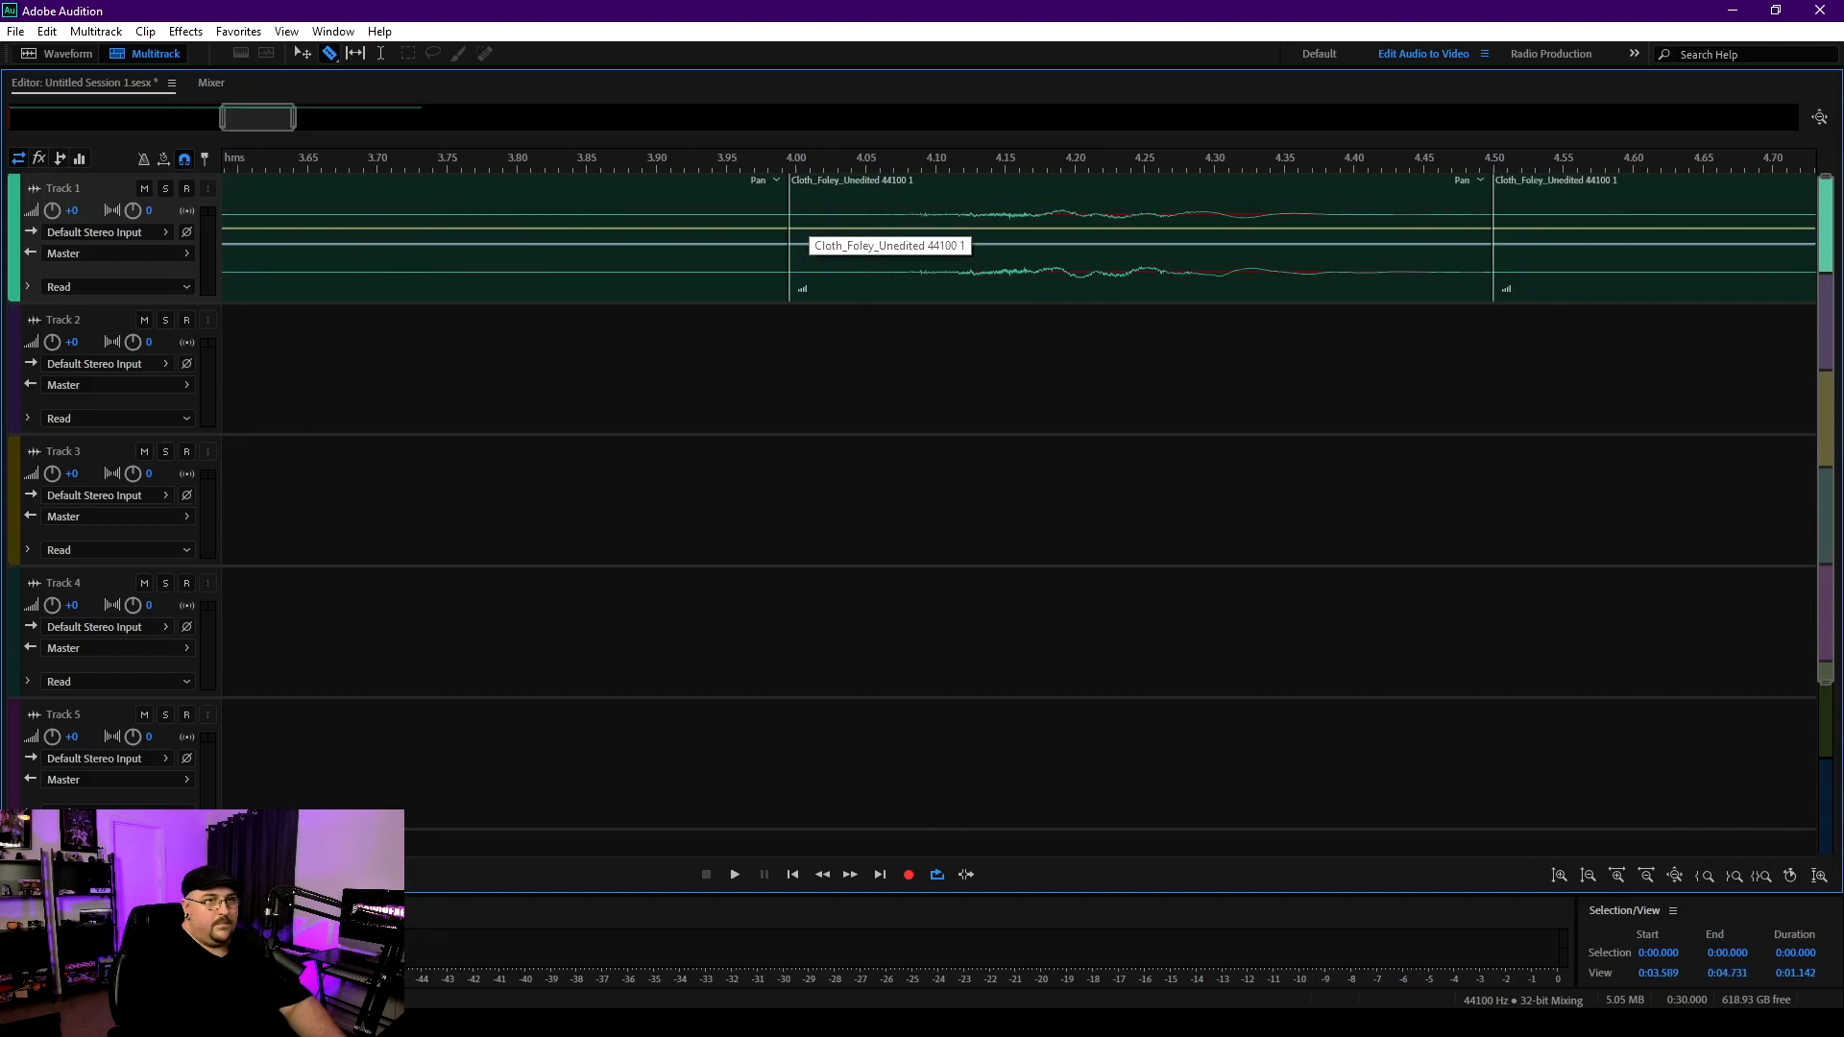
Step: Split the clip around the fifth and sixth cloth sounds, at about 5.14, 5.49, 6.24 and 6.59 s
drag(257, 116, 330, 116)
click(721, 273)
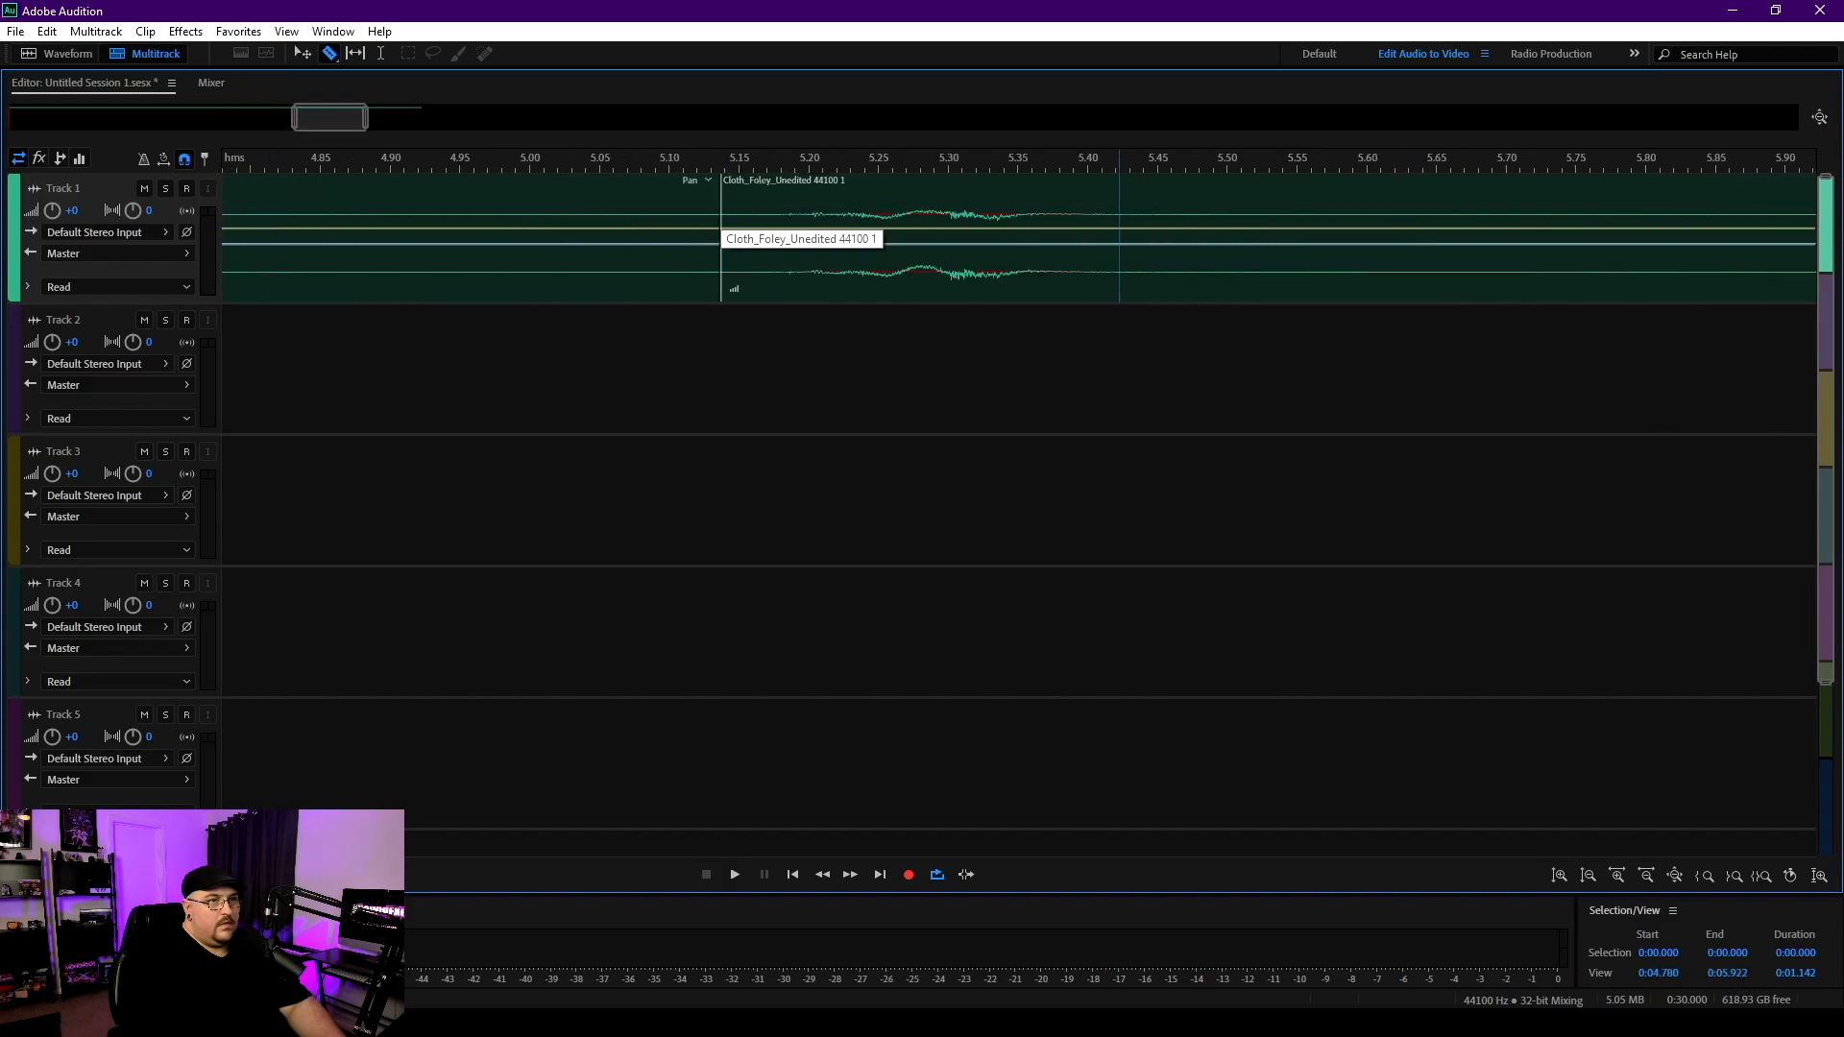
click(1208, 274)
drag(329, 116, 397, 116)
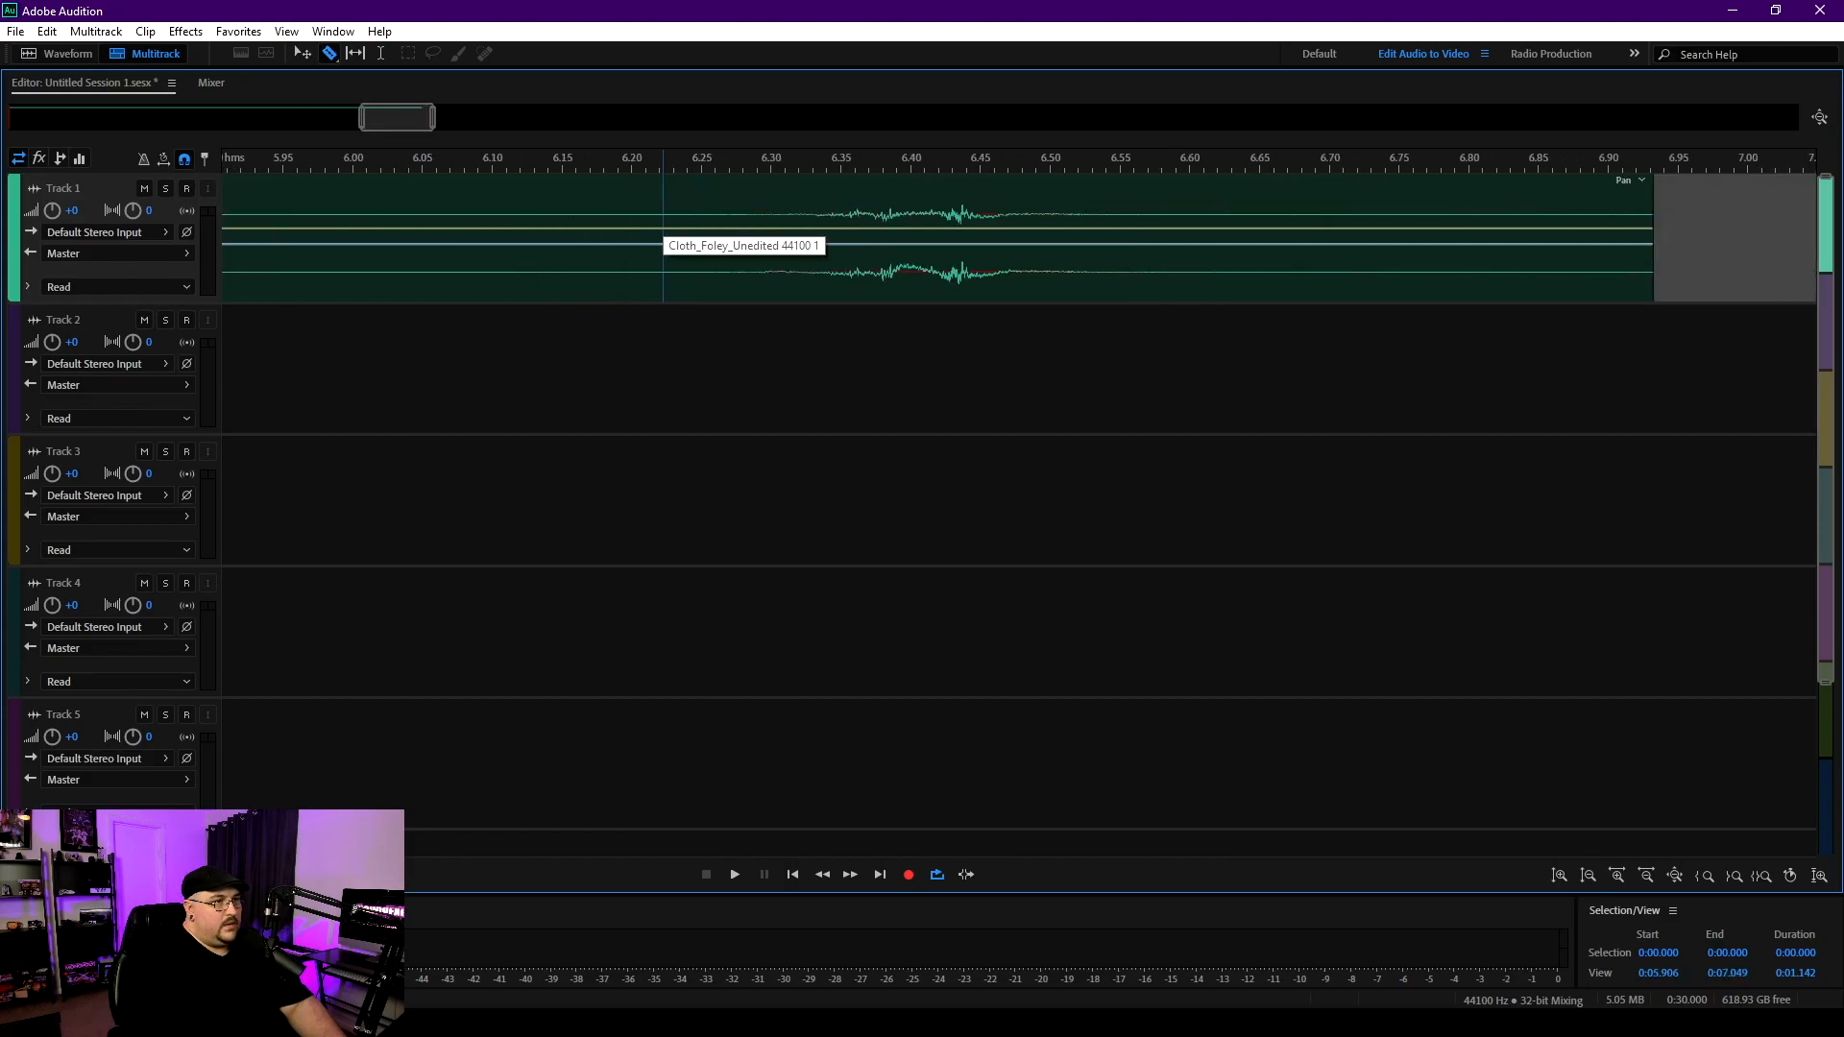
click(688, 278)
click(1182, 278)
Step: Move the second to sixth cloth sound clips to the start of Tracks 2 to 6, one clip per track
drag(362, 117, 8, 117)
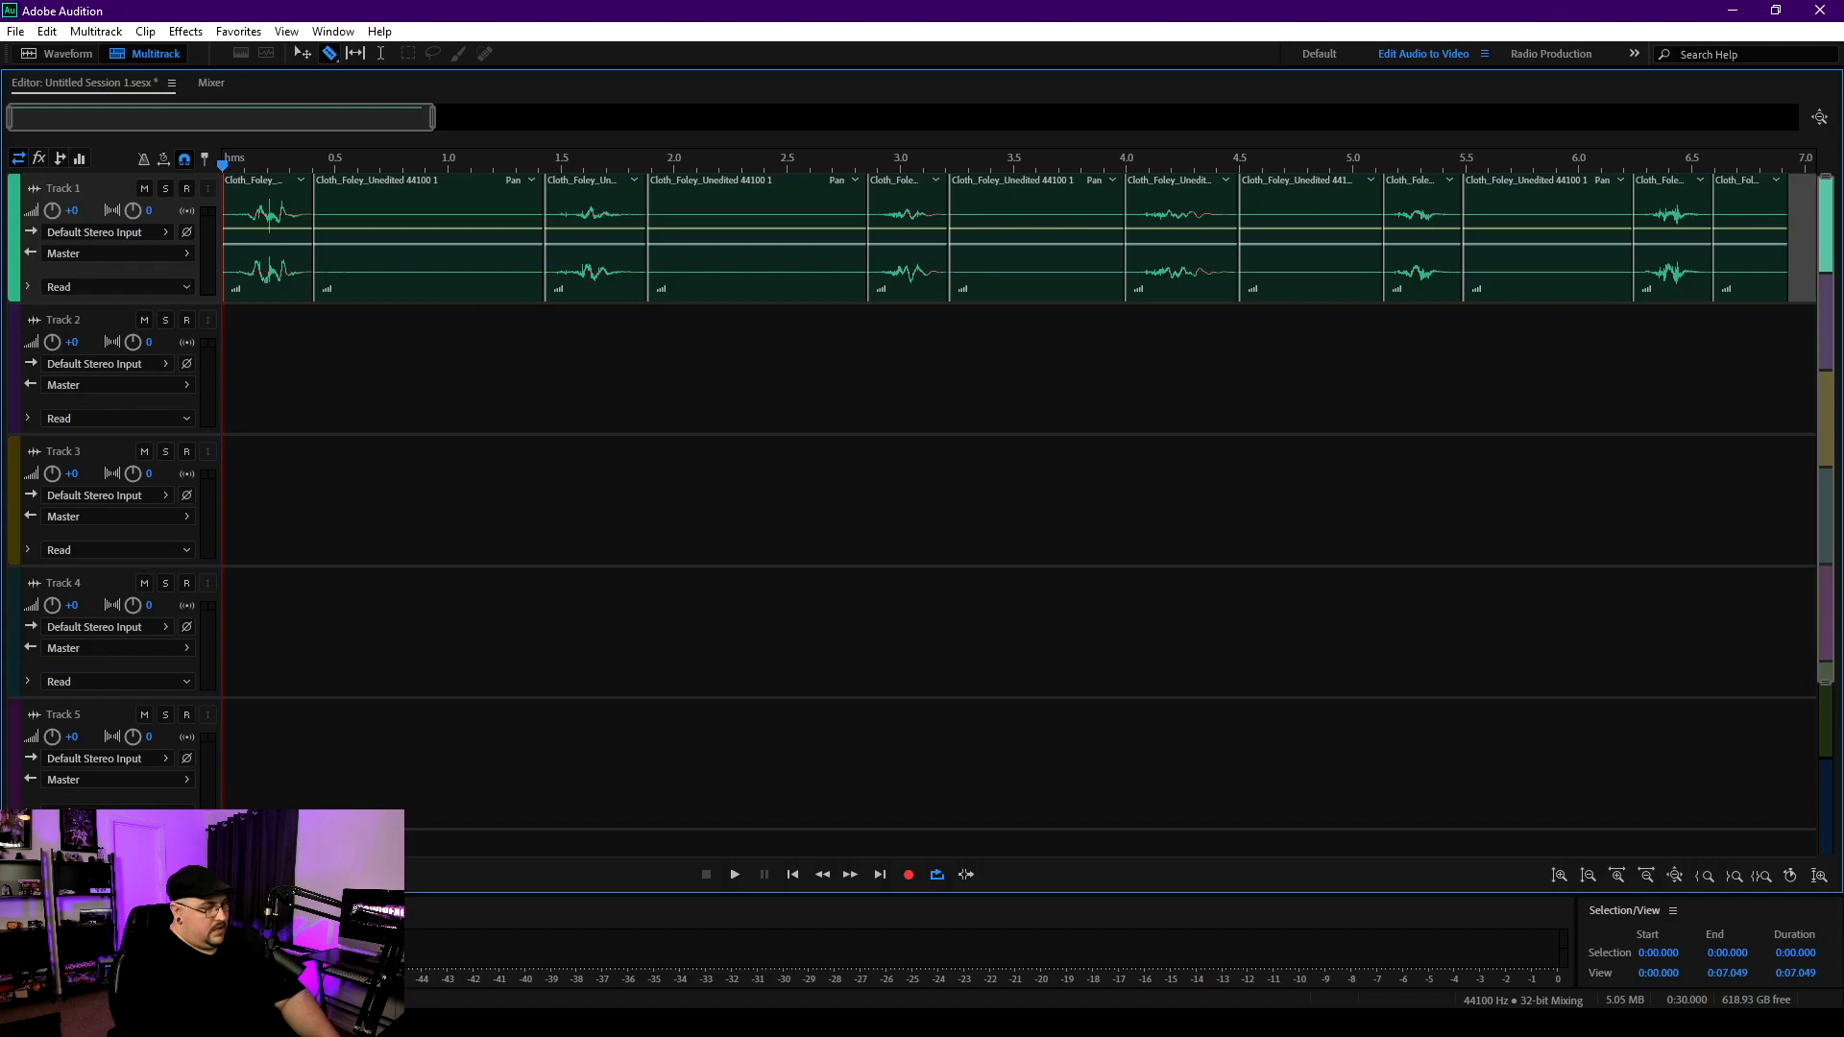
key(v)
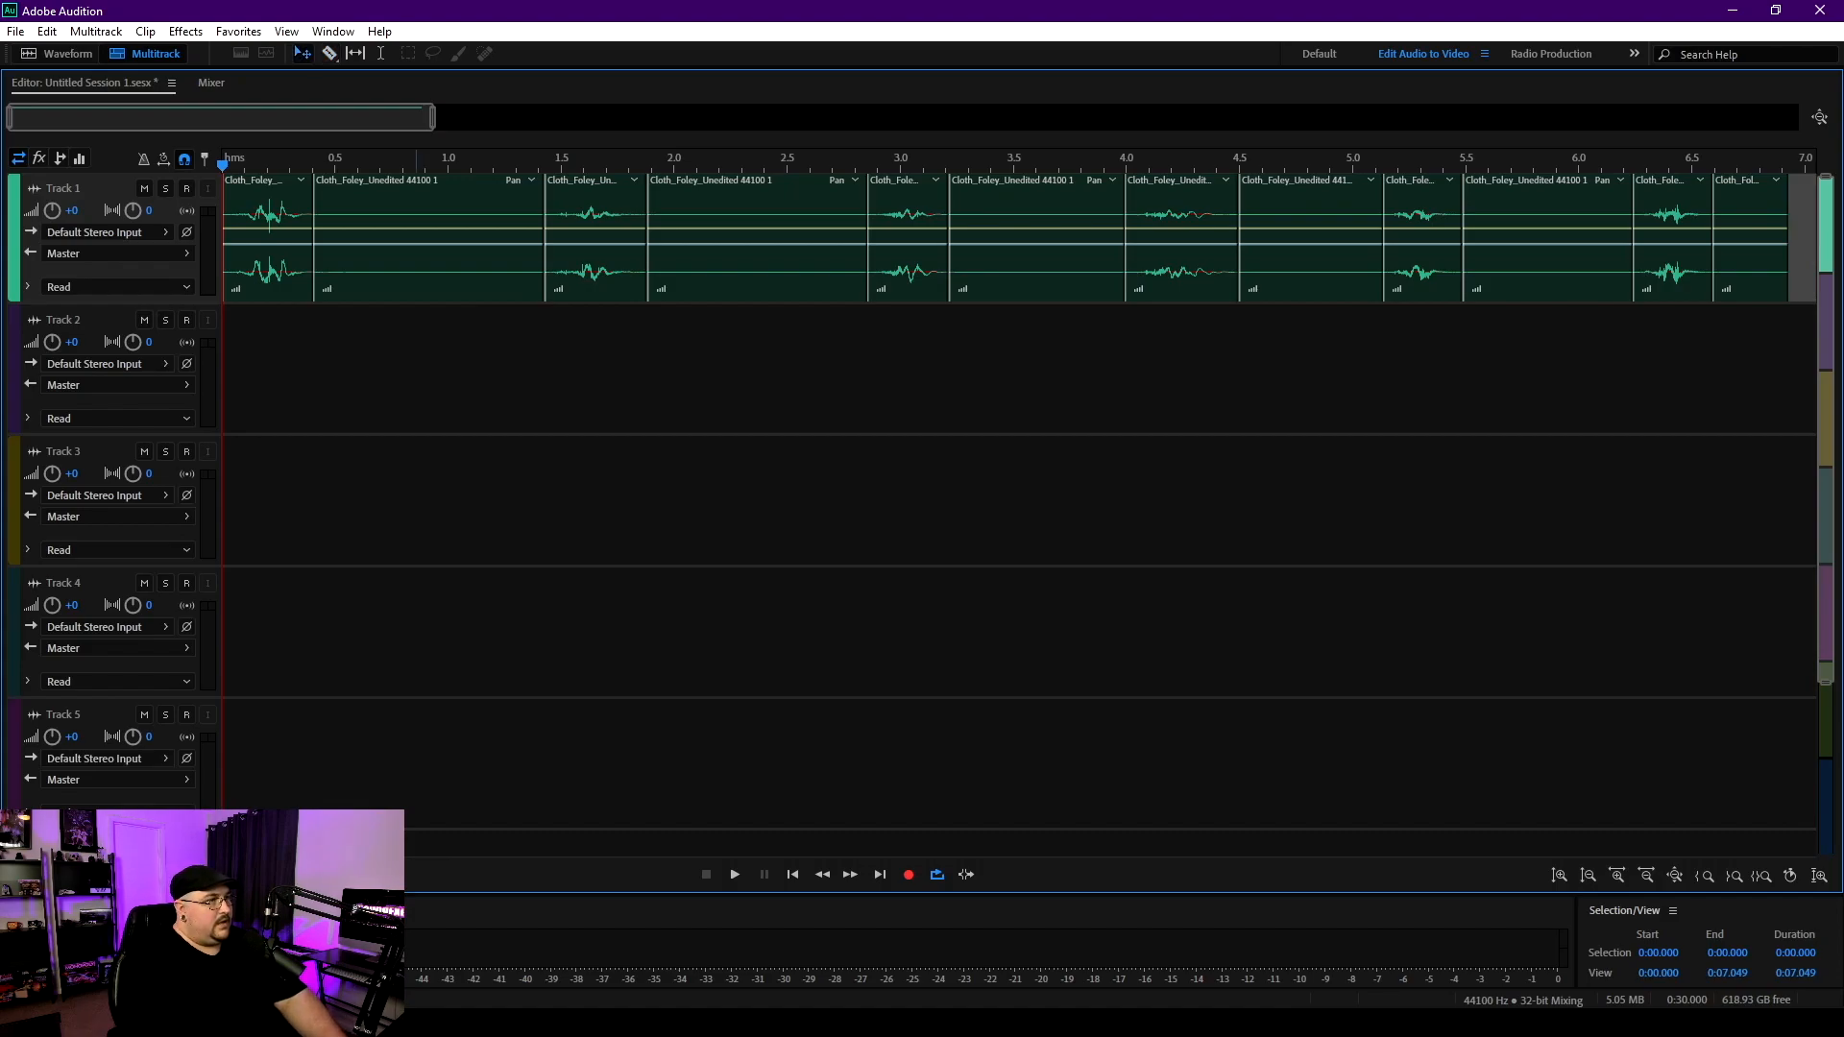
drag(596, 240, 272, 371)
drag(907, 240, 262, 503)
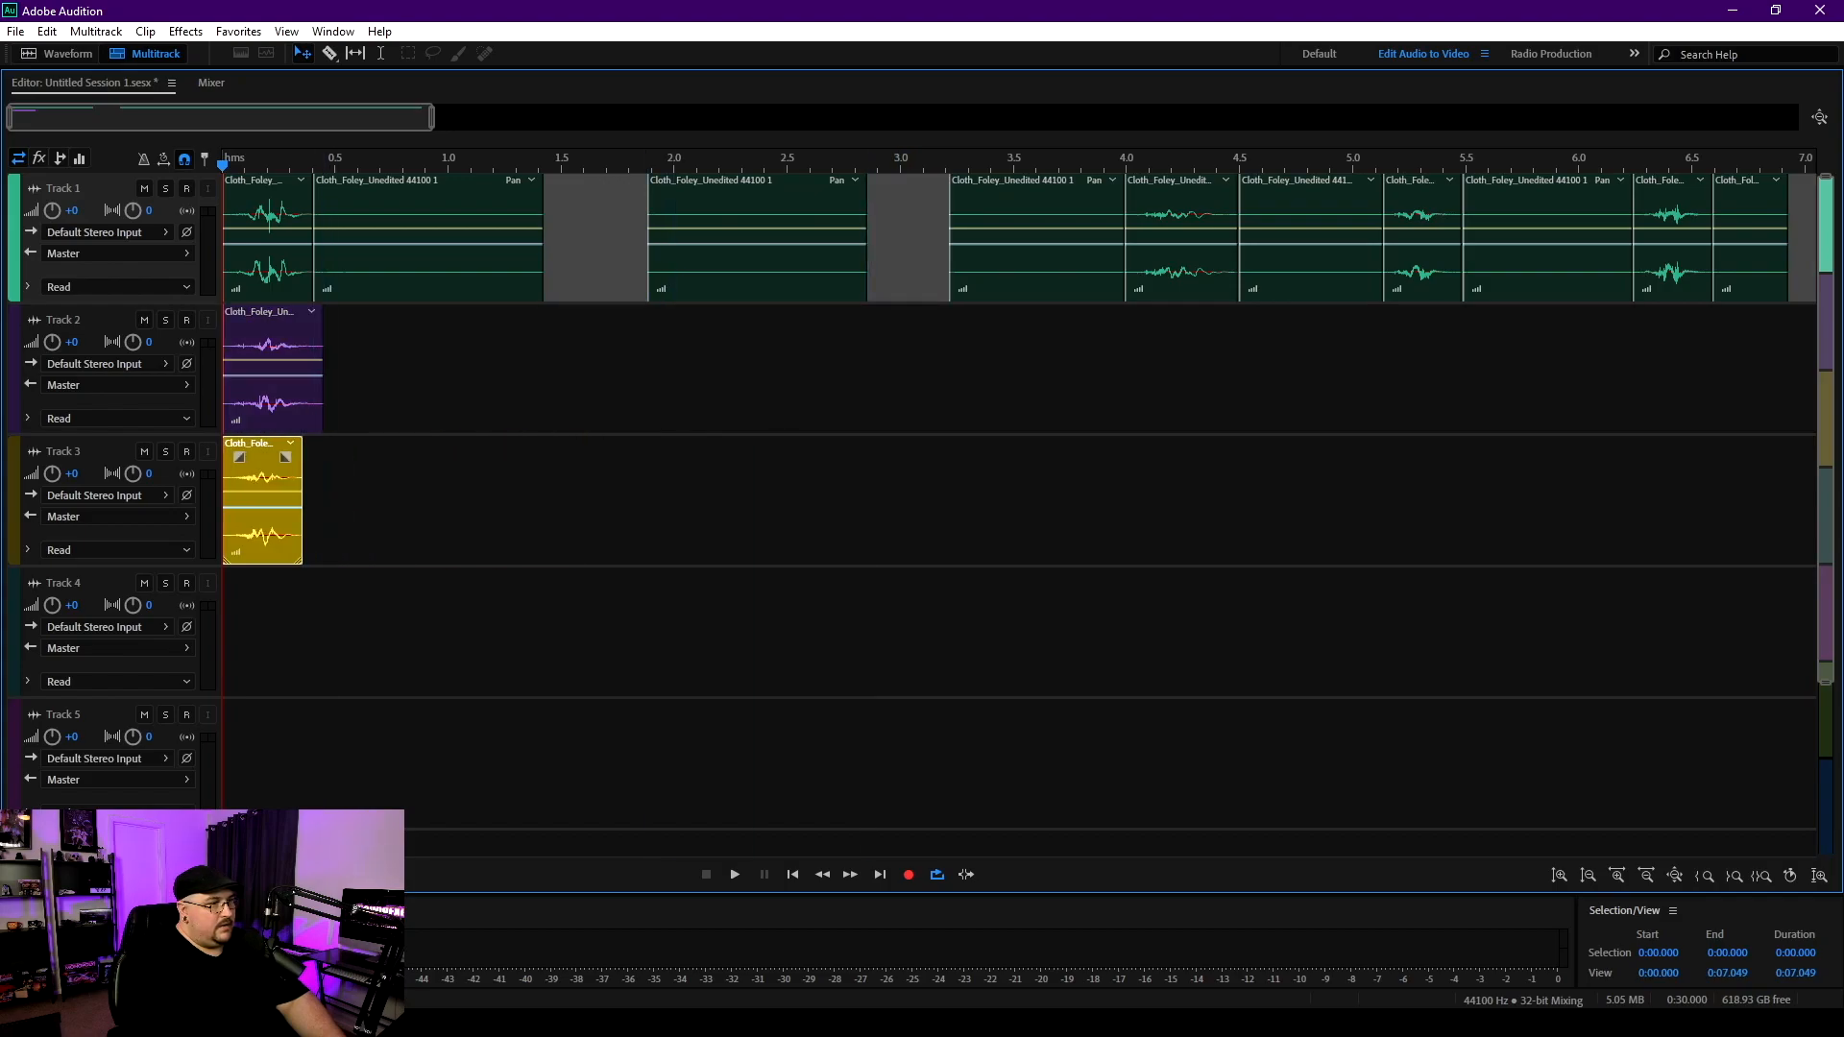
drag(1181, 240, 278, 634)
drag(1423, 240, 262, 766)
drag(1673, 241, 262, 740)
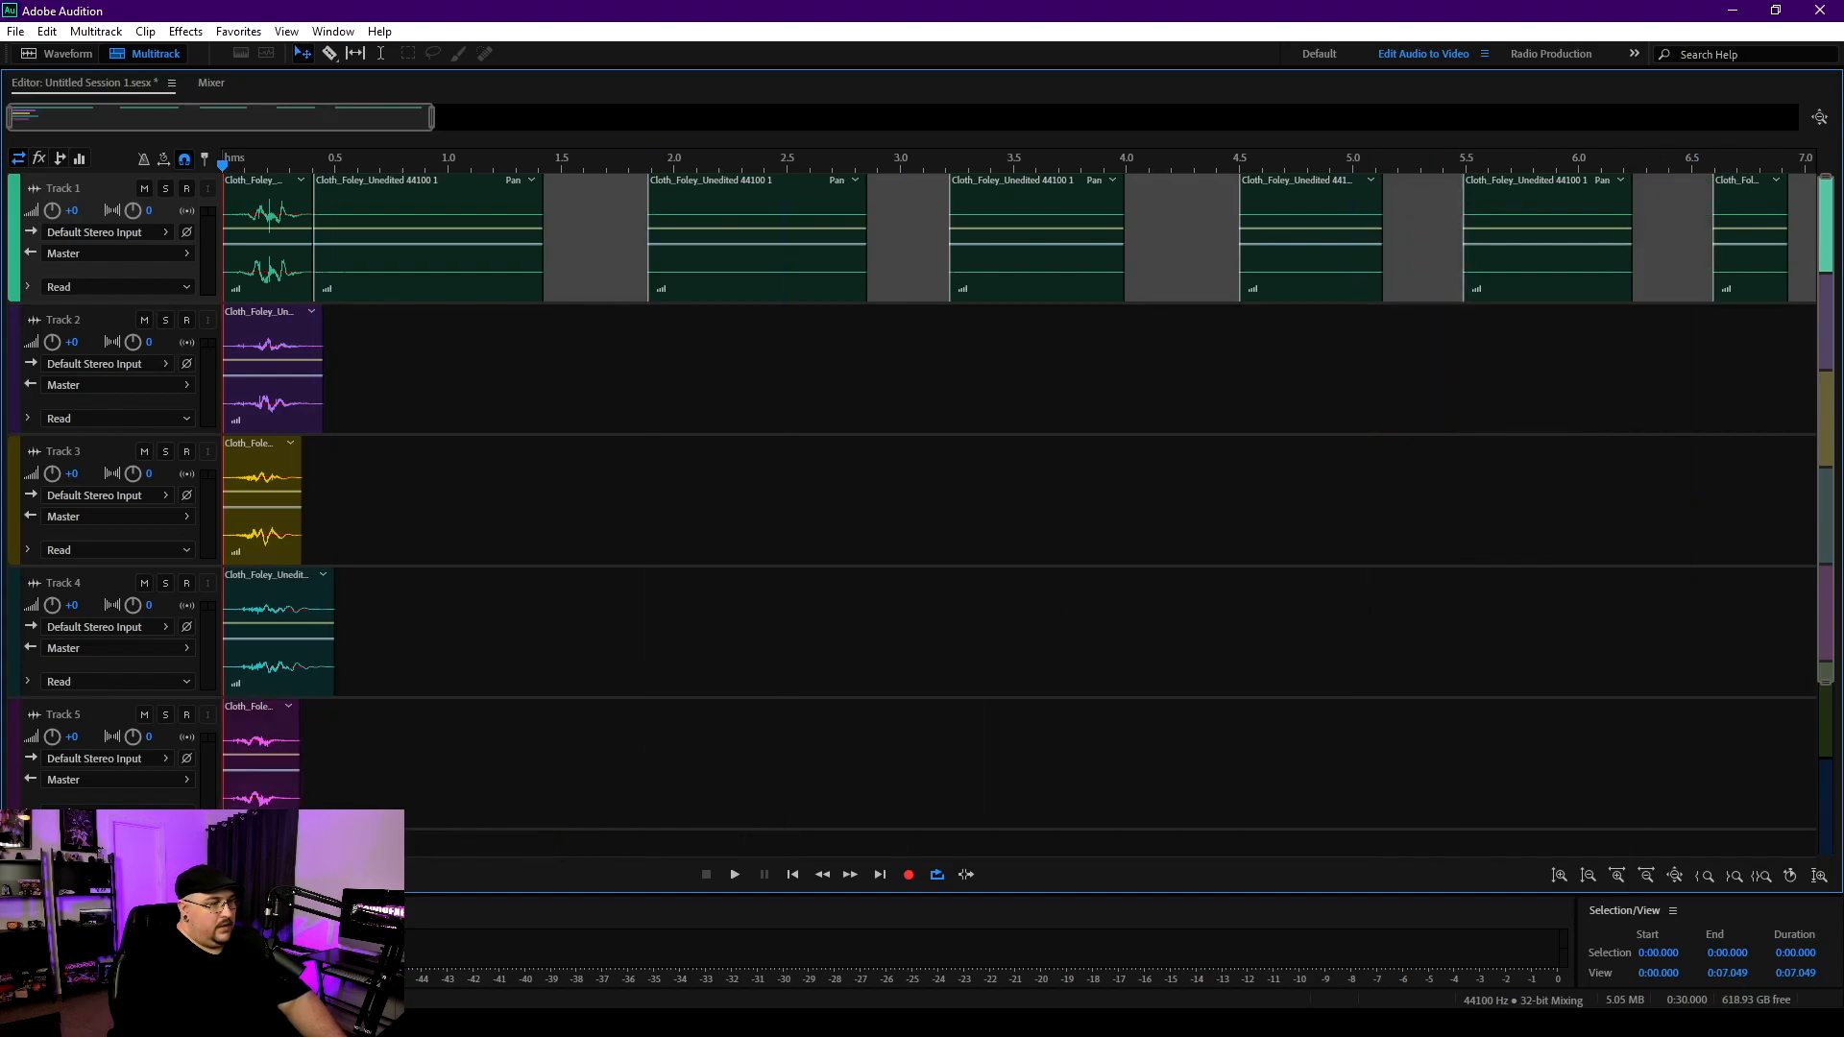
Step: Delete all the silent leftover clips after the first cloth sound on Track 1
scroll(922, 481, down, 3)
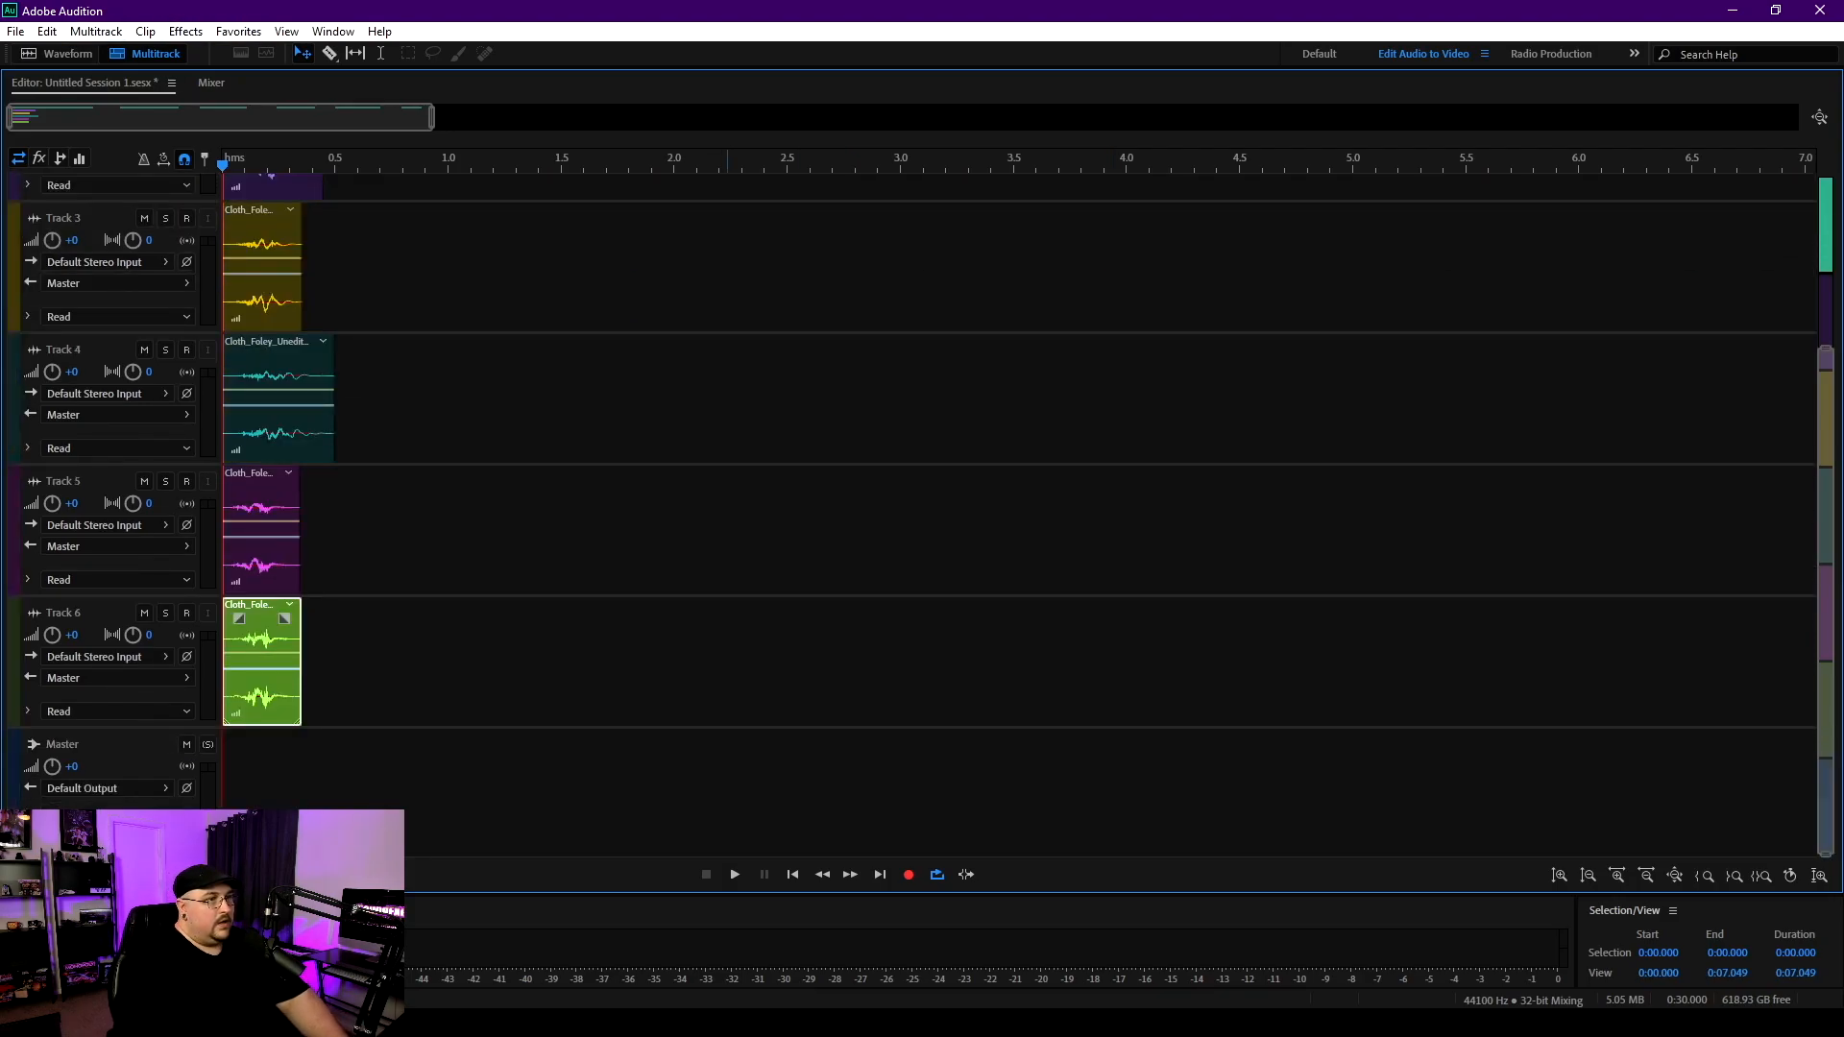
scroll(1018, 481, up, 3)
drag(394, 317, 1806, 240)
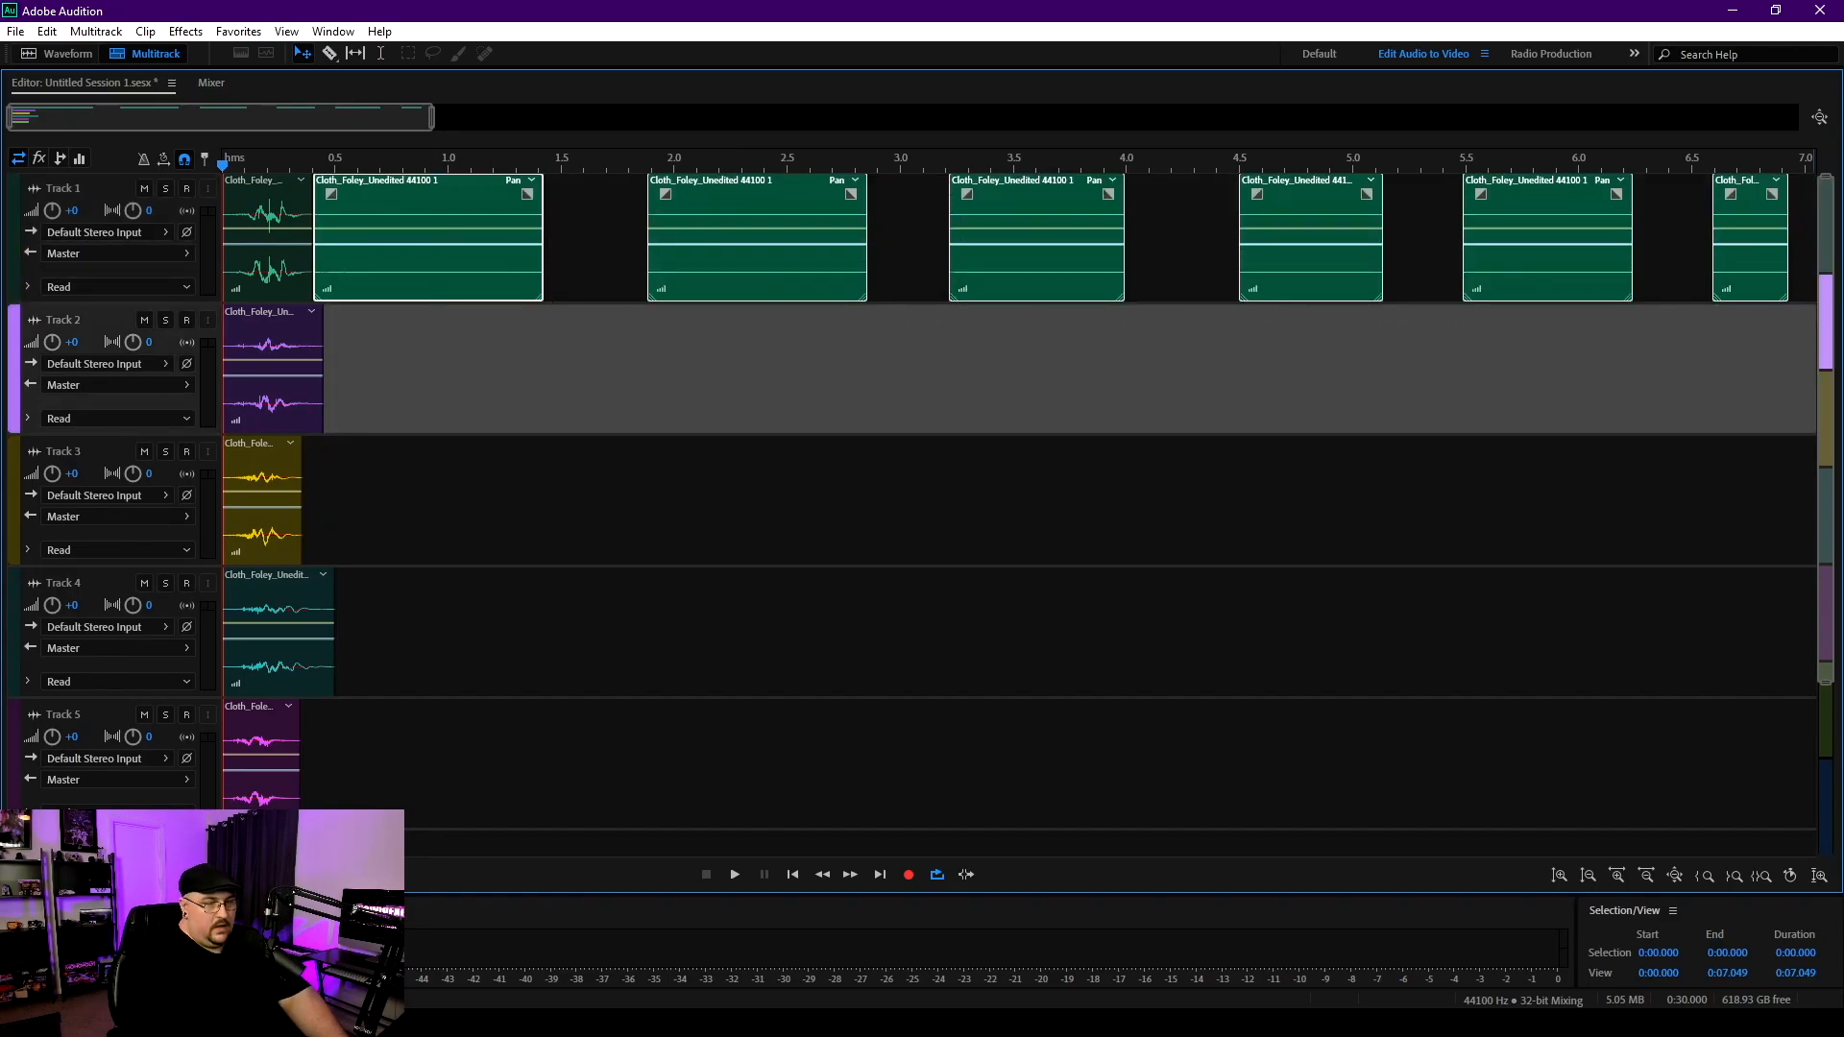
key(Delete)
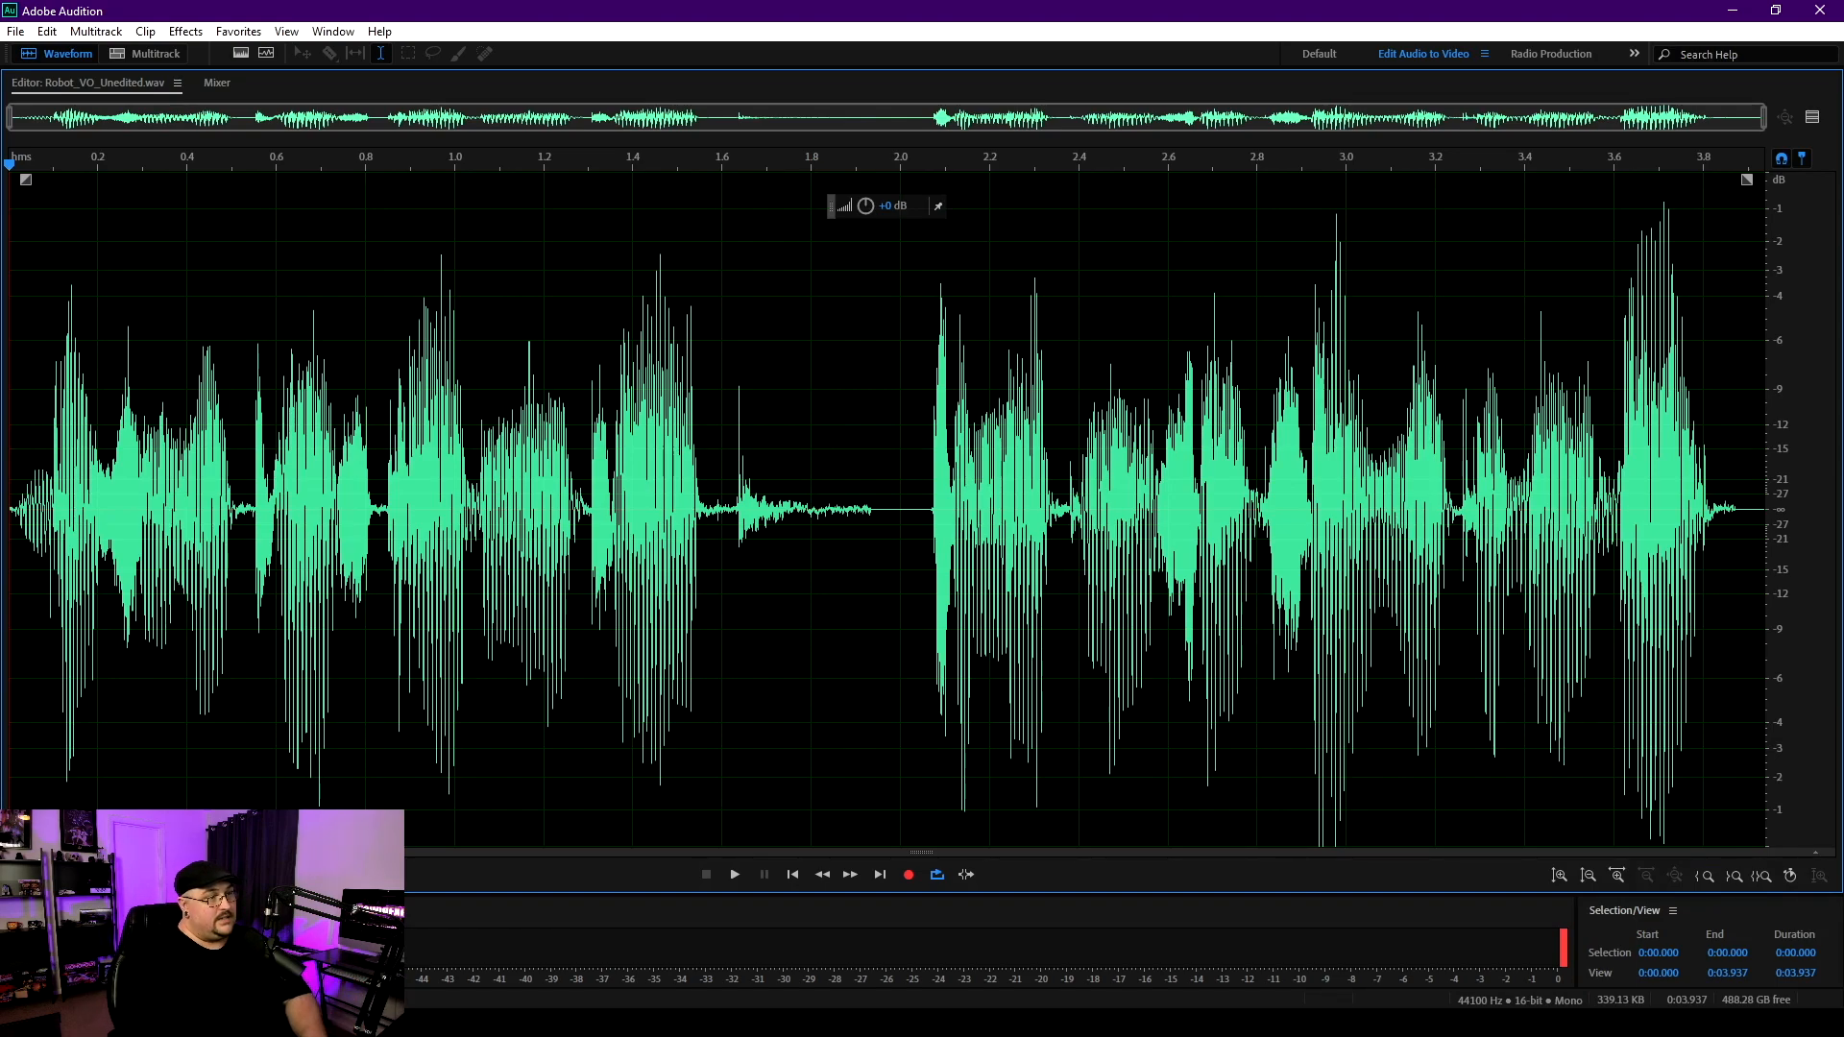
Step: Play the unedited robot voice-over, select the whole waveform and look through the available effect categories
key(space)
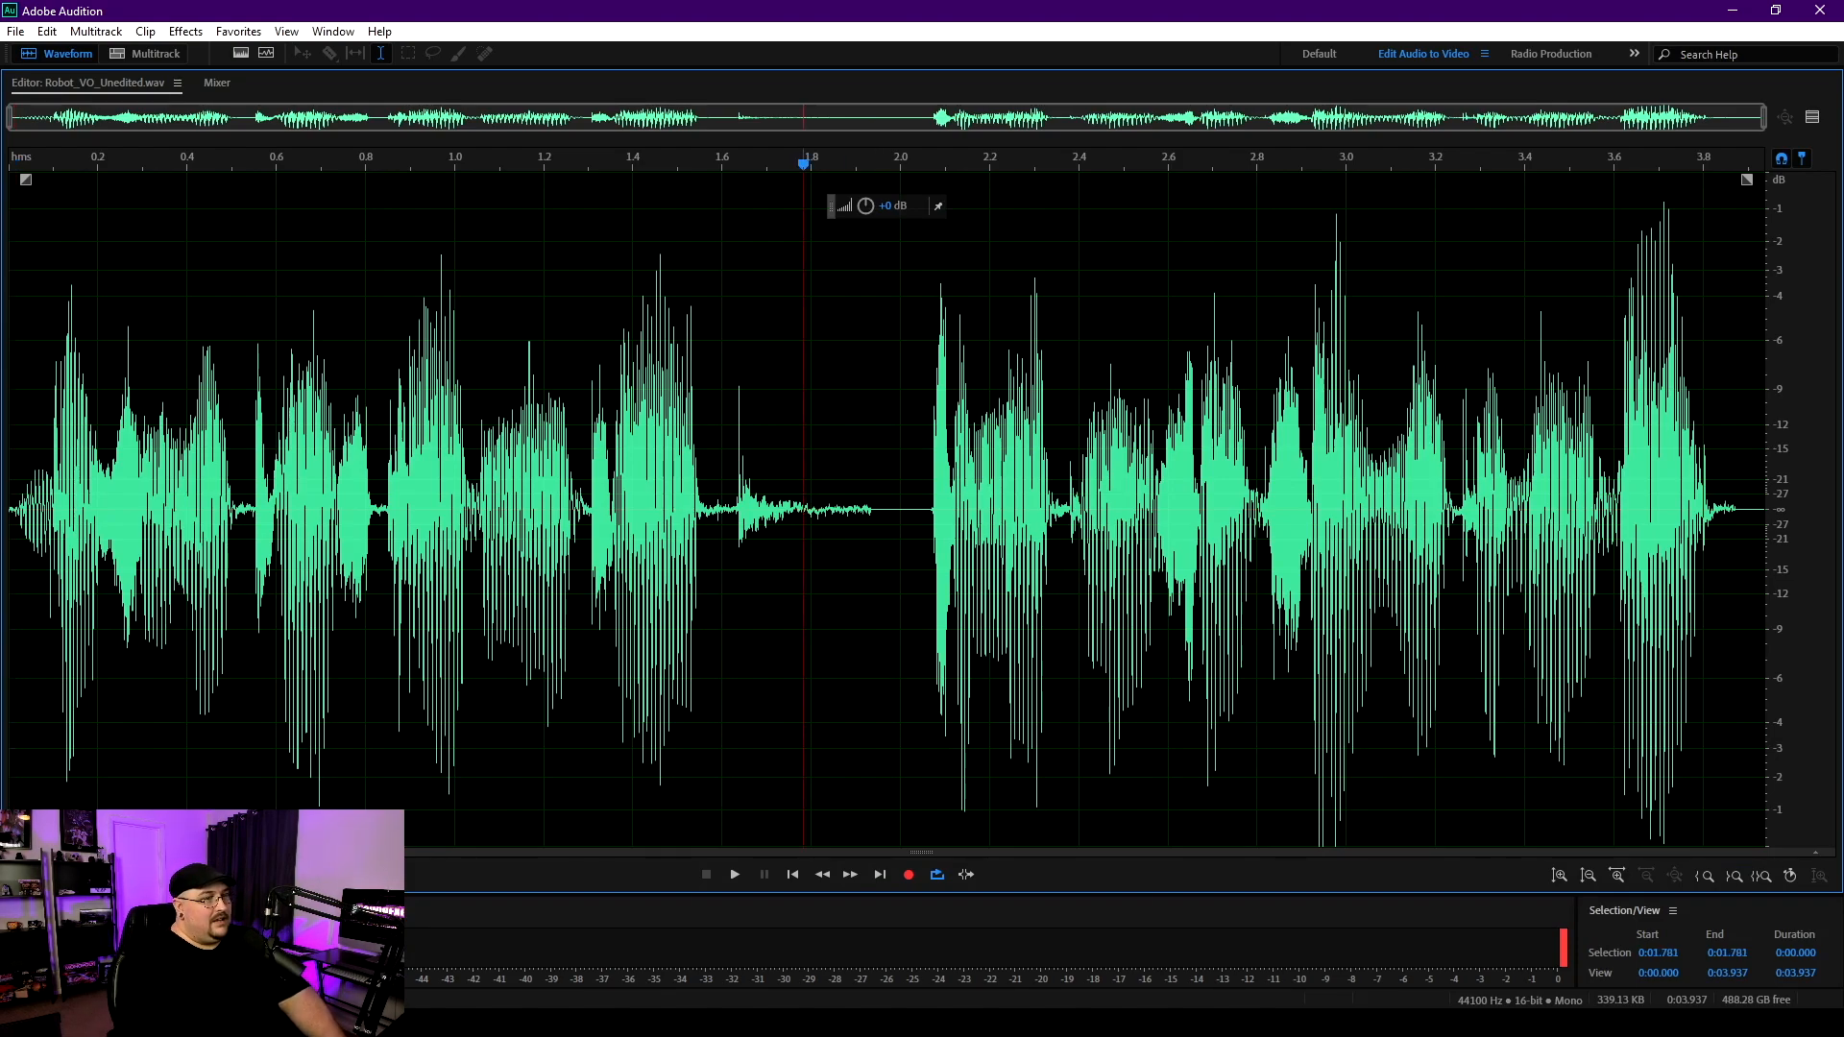
key(ctrl+a)
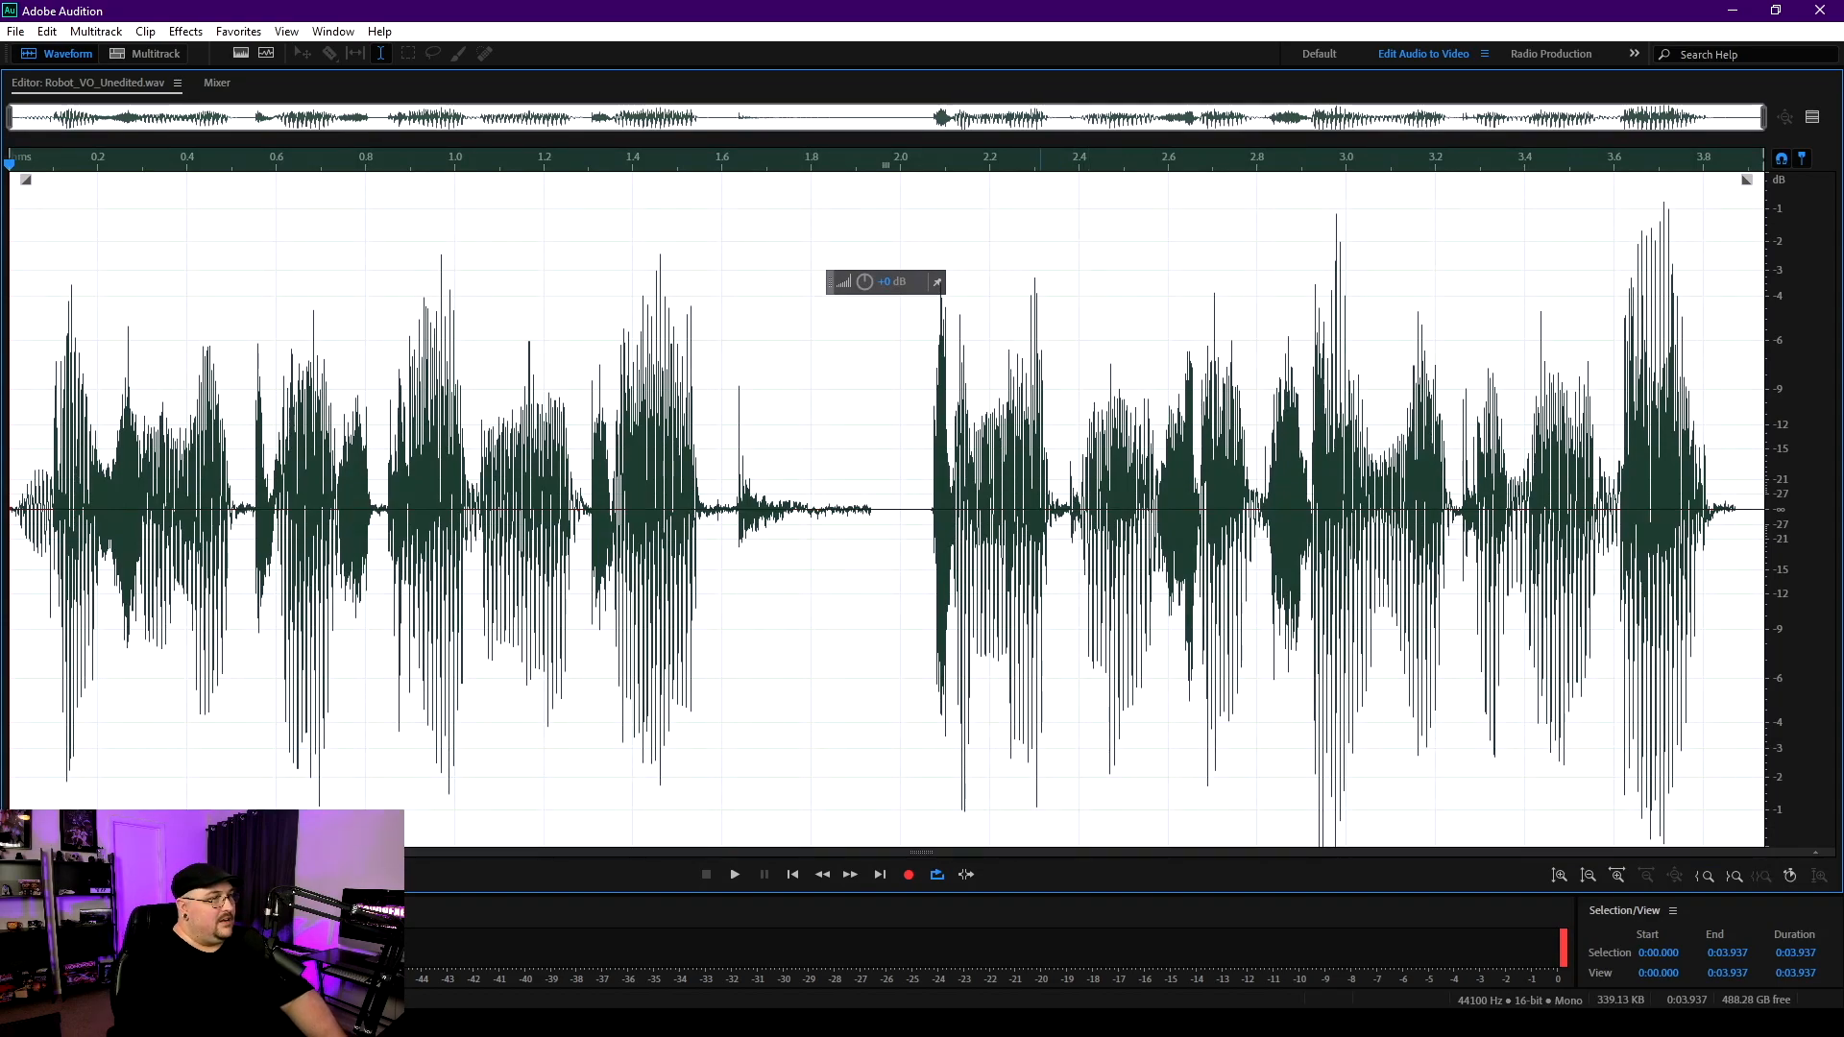
click(185, 31)
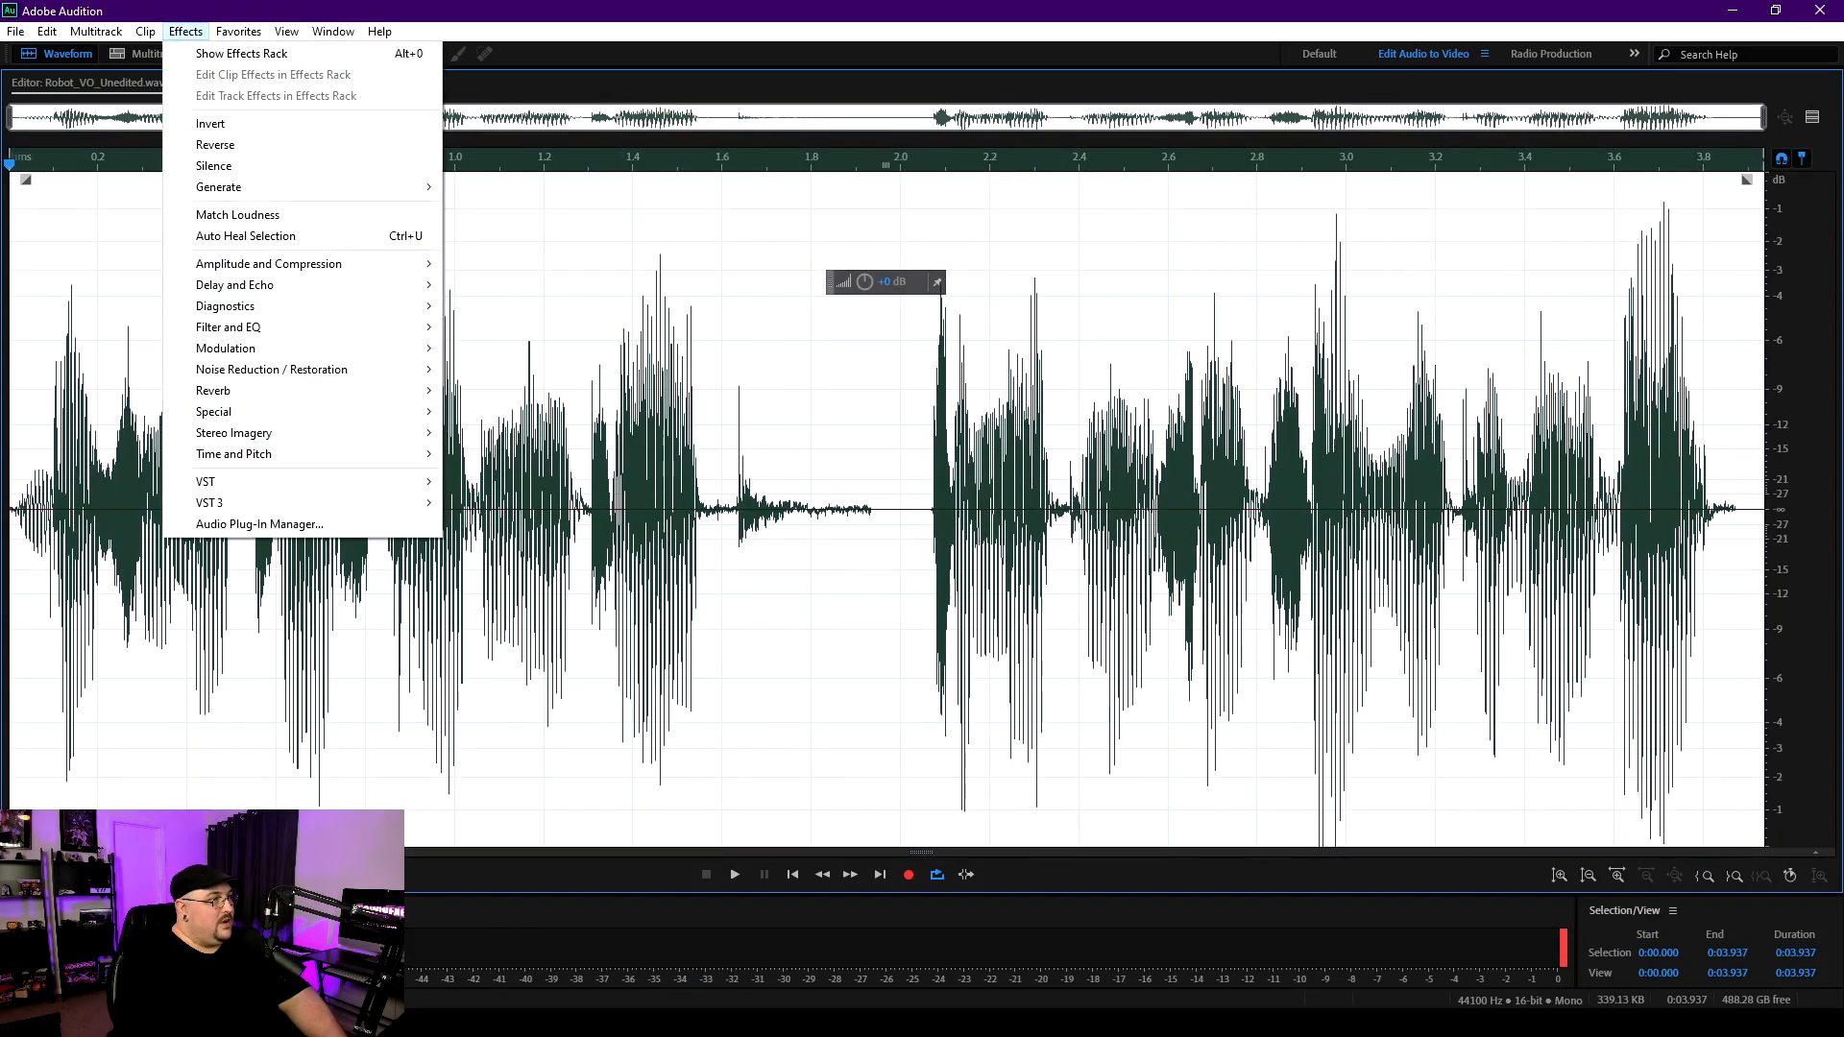
mouse_move(269, 264)
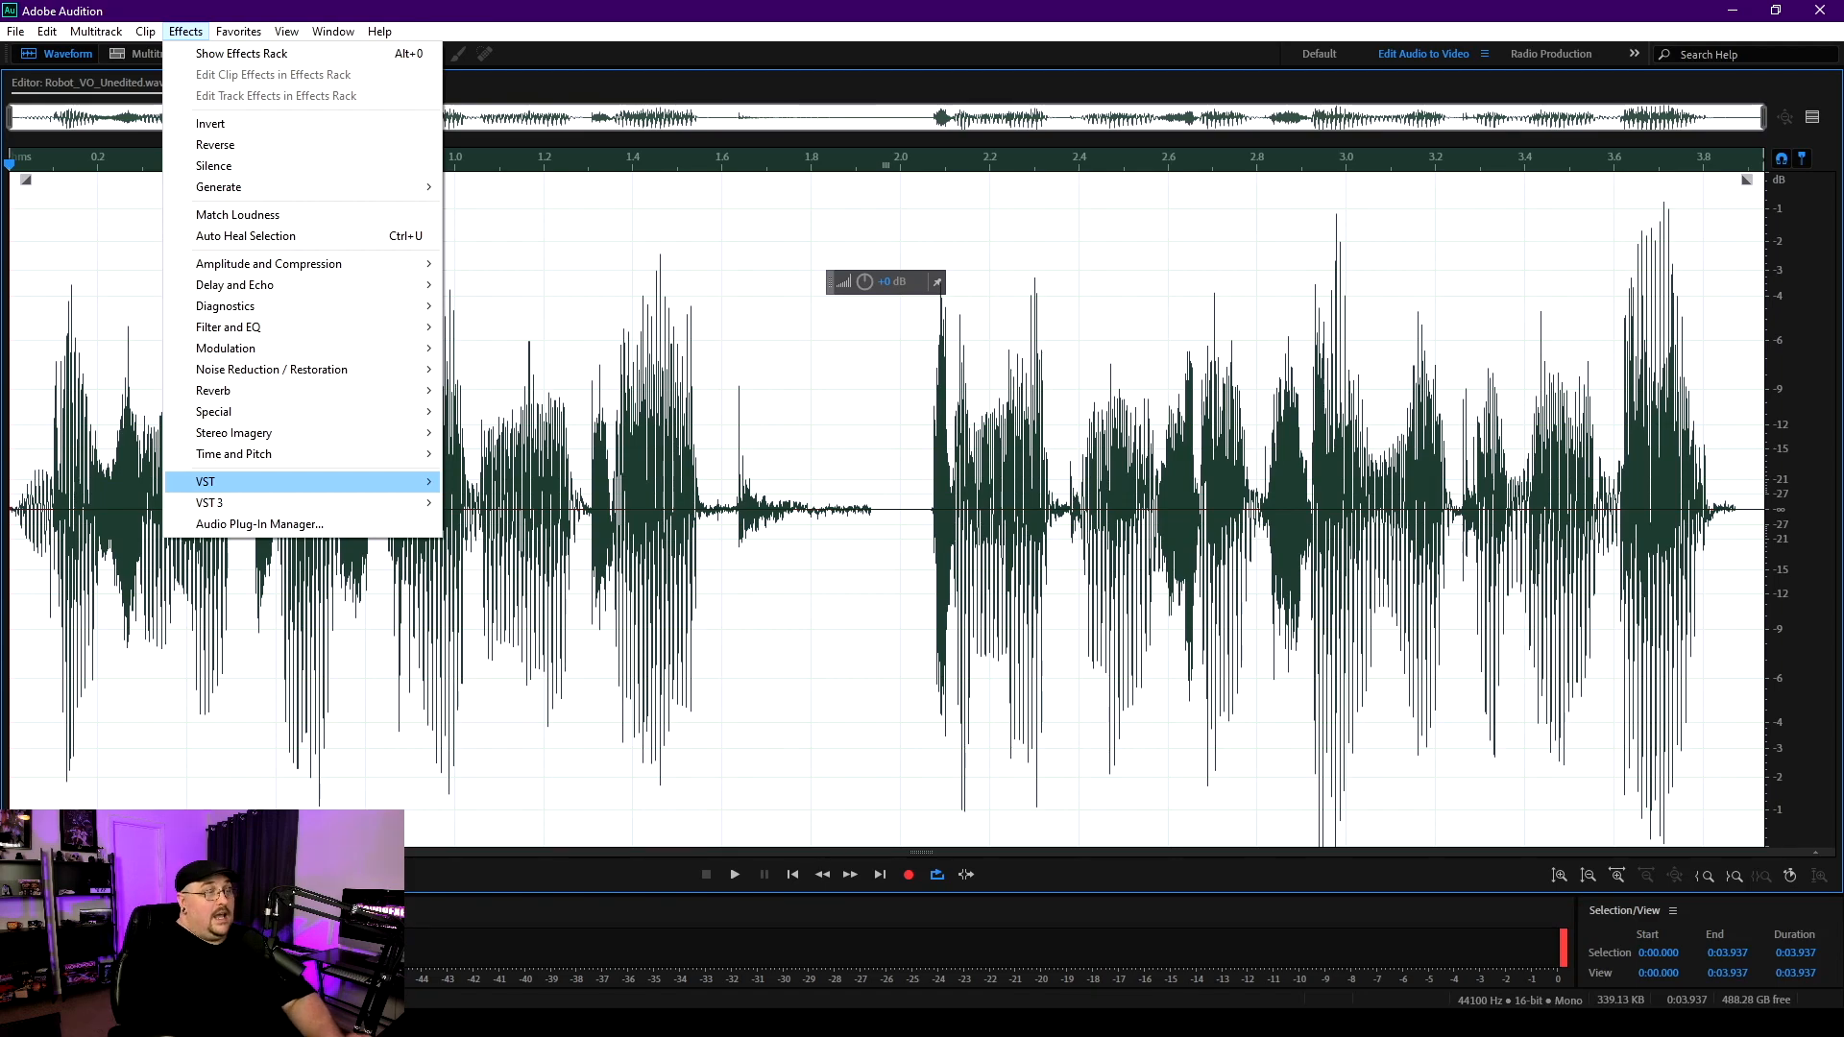
key(Down)
key(Up)
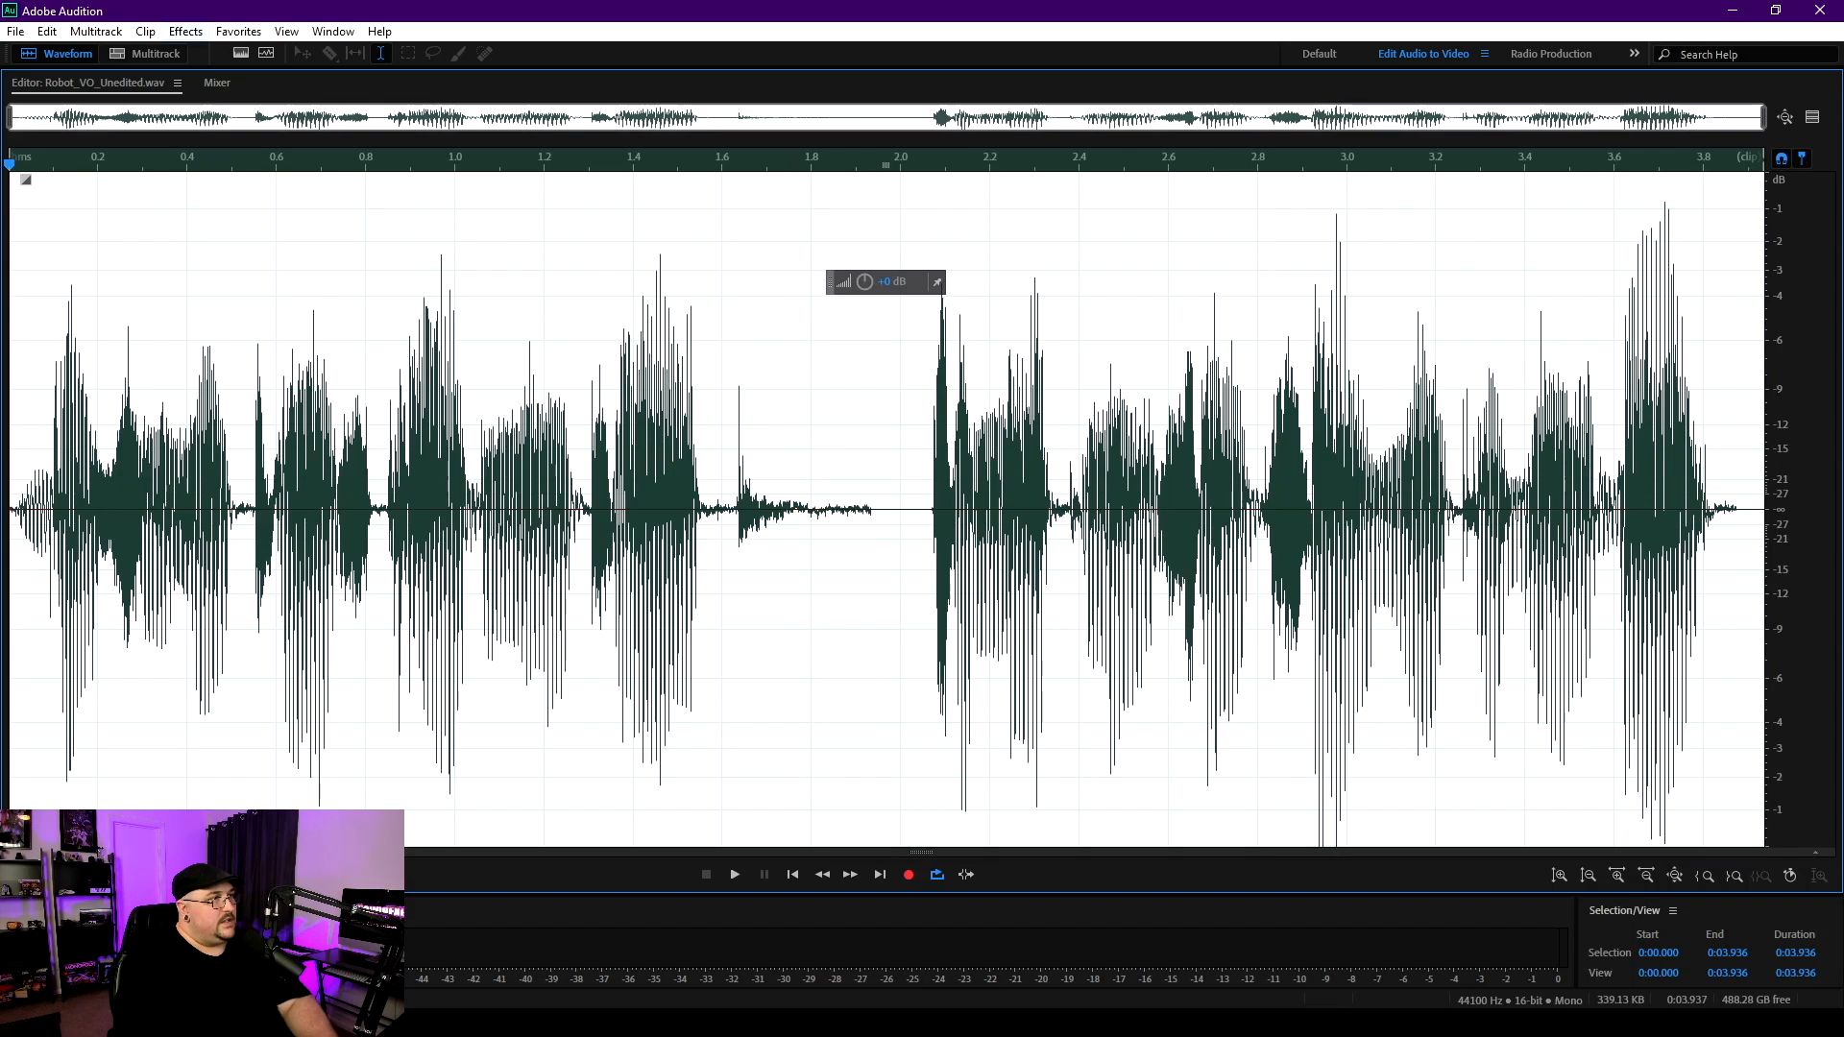
click(185, 30)
mouse_move(288, 347)
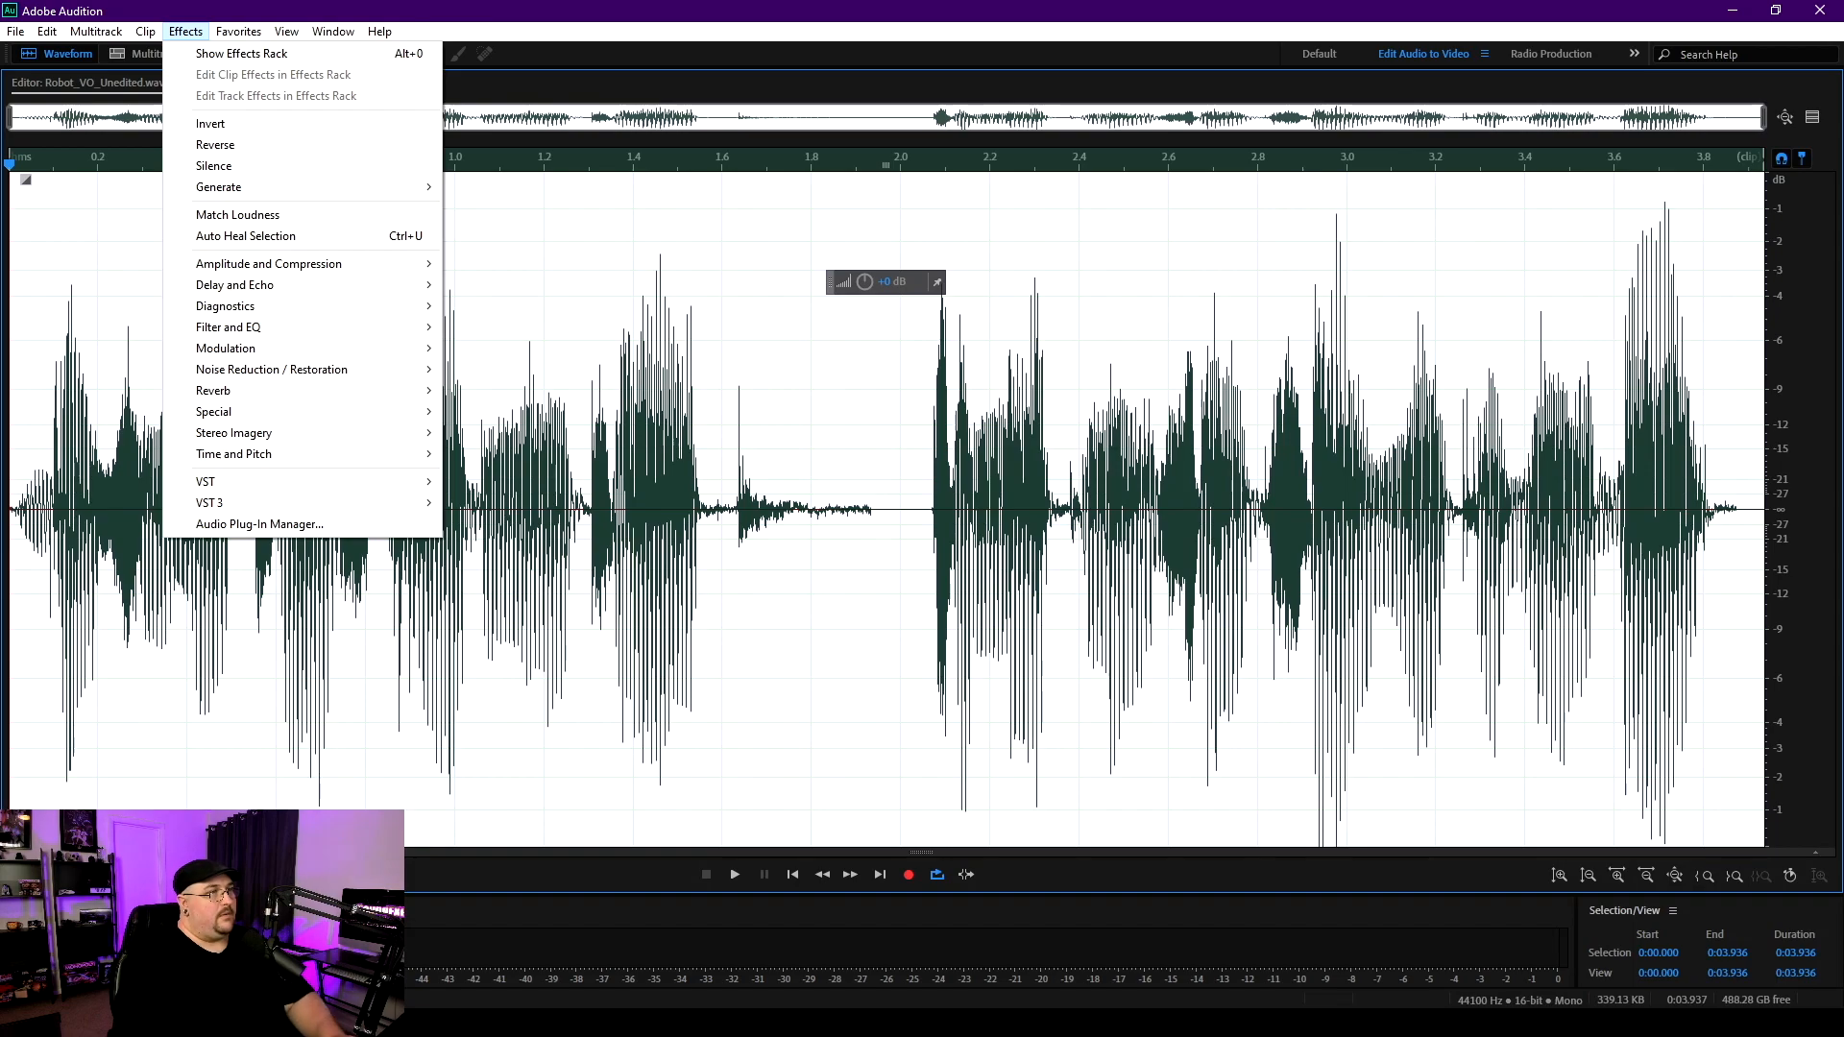
key(Escape)
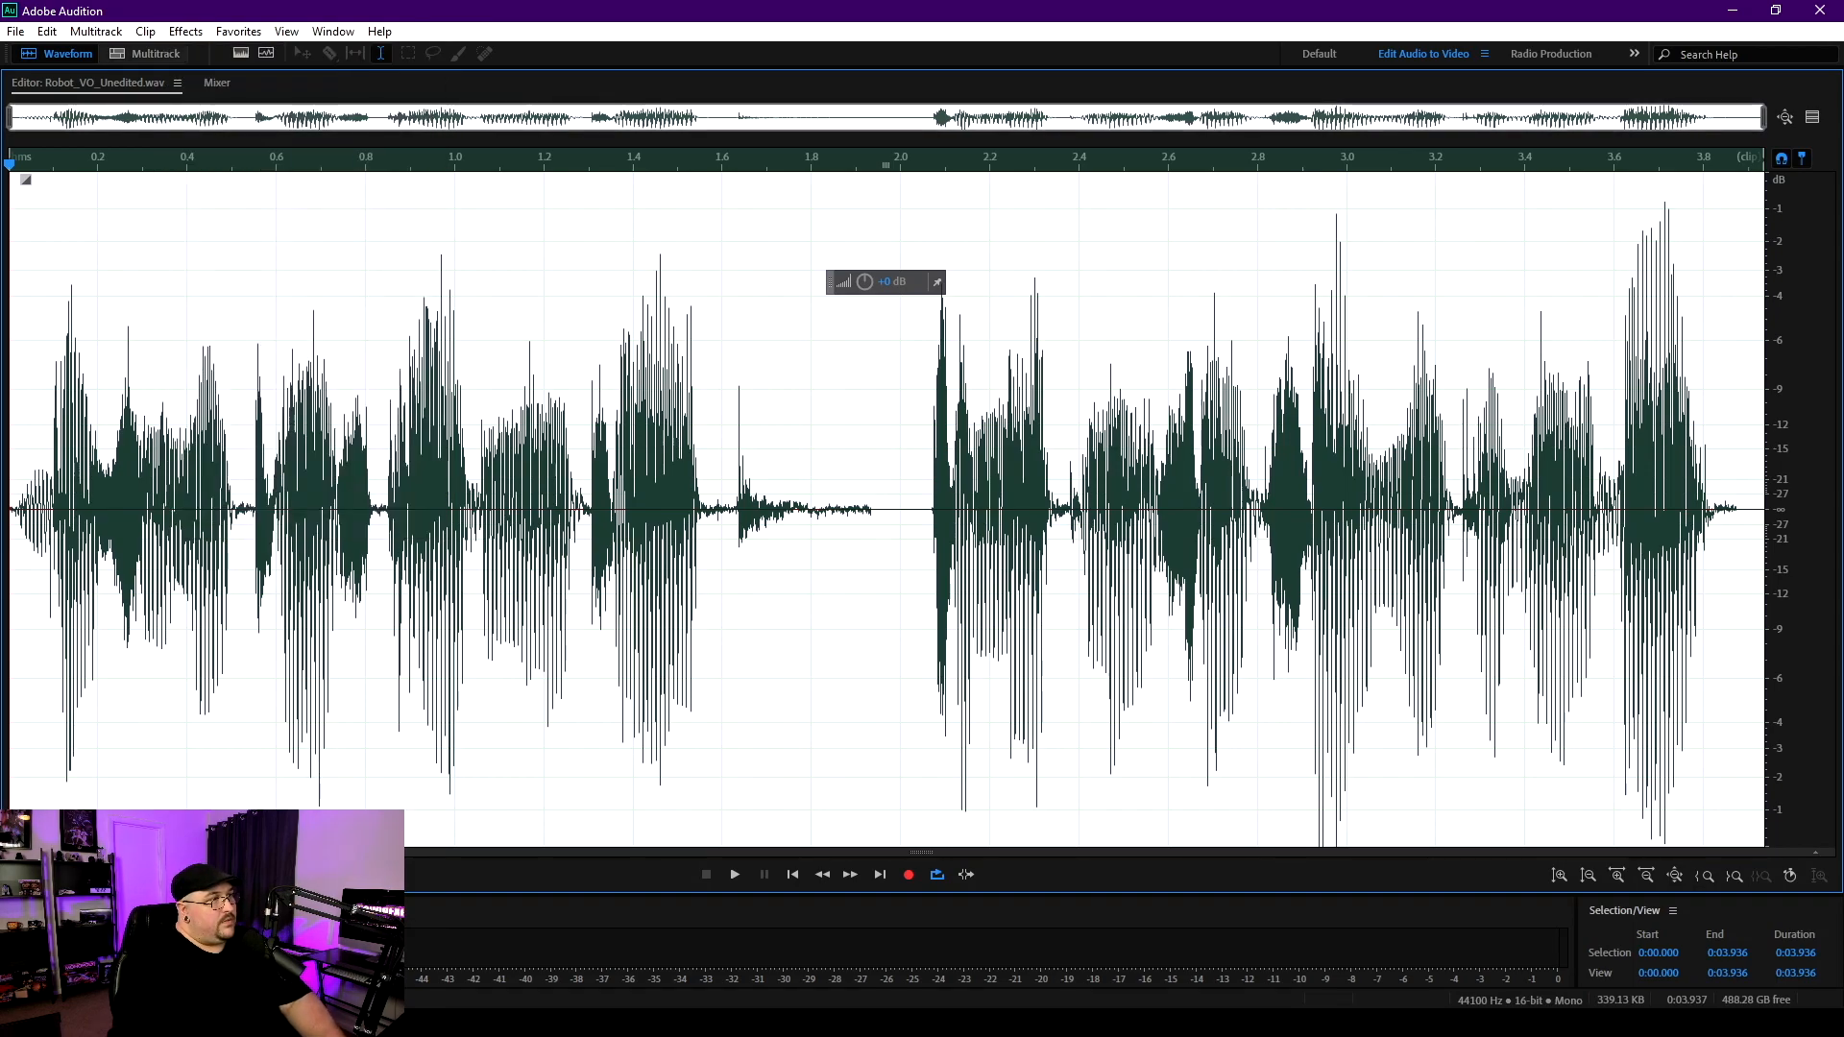
Step: Switch to the multitrack session and examine the presets of Track 1's Automatic Pitch Correction
click(144, 53)
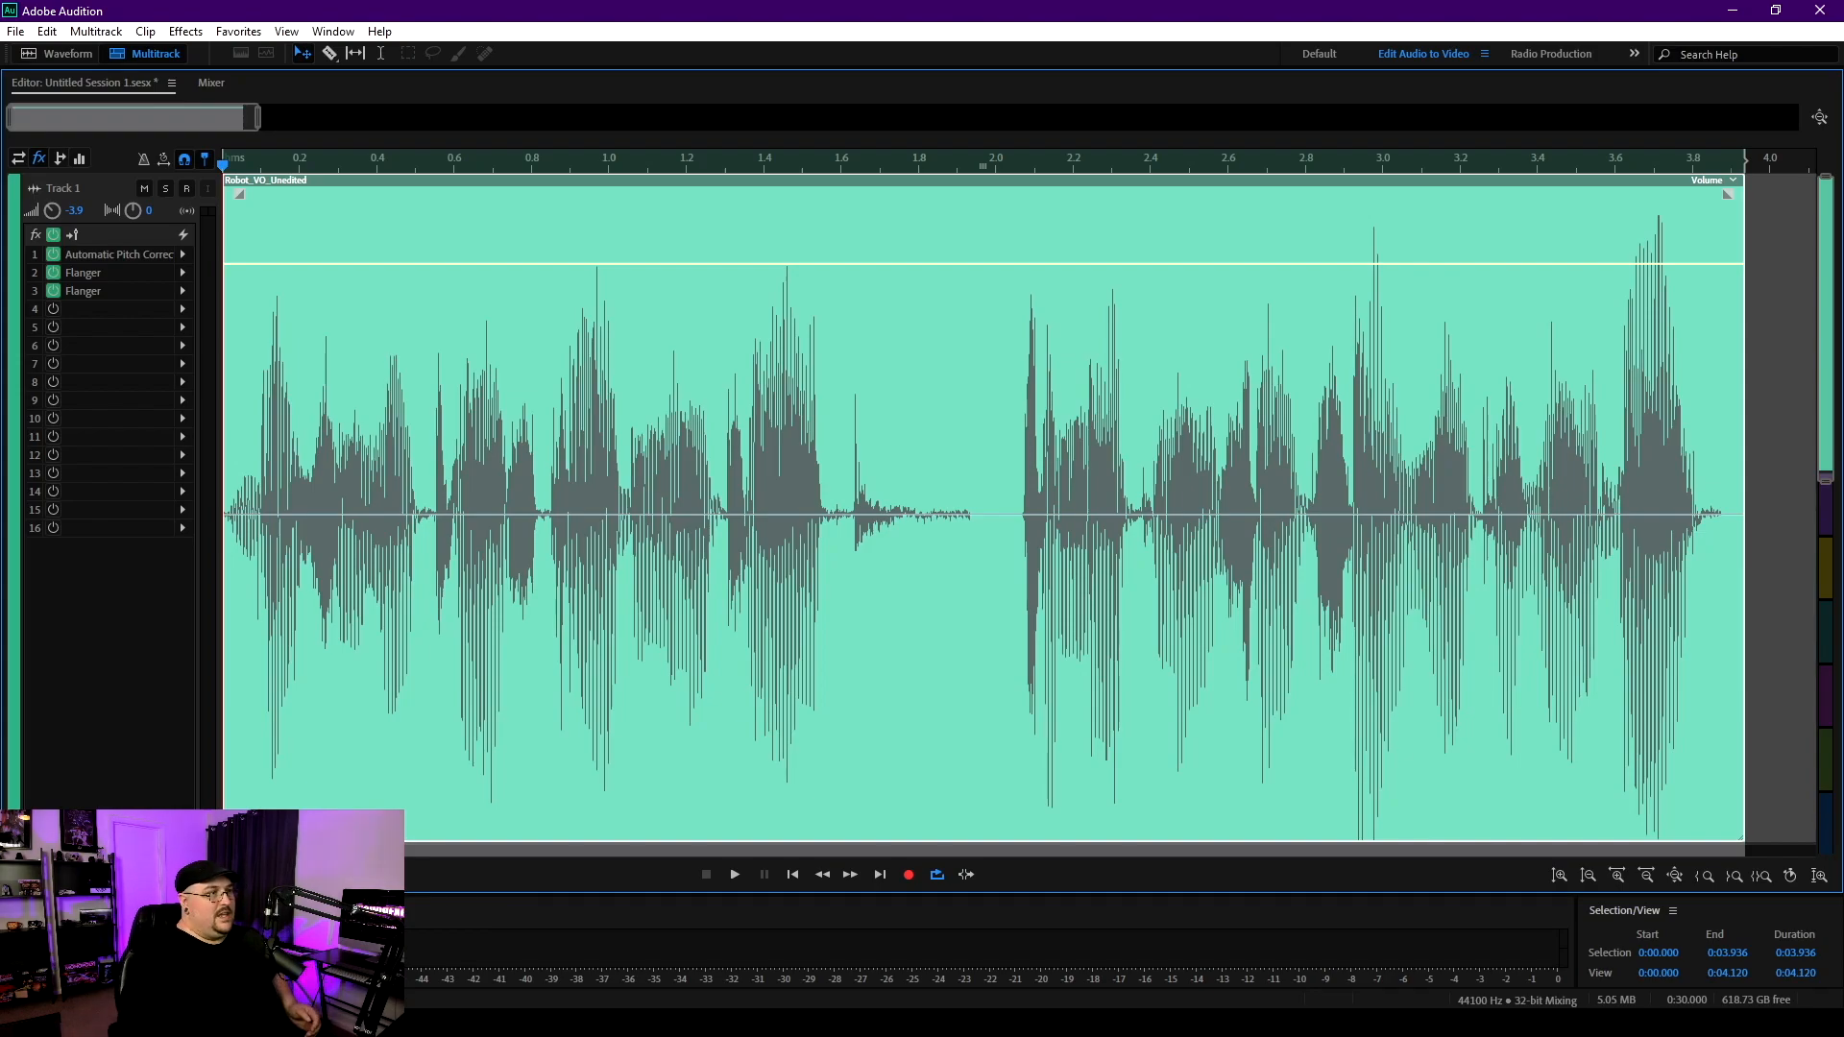
double_click(116, 254)
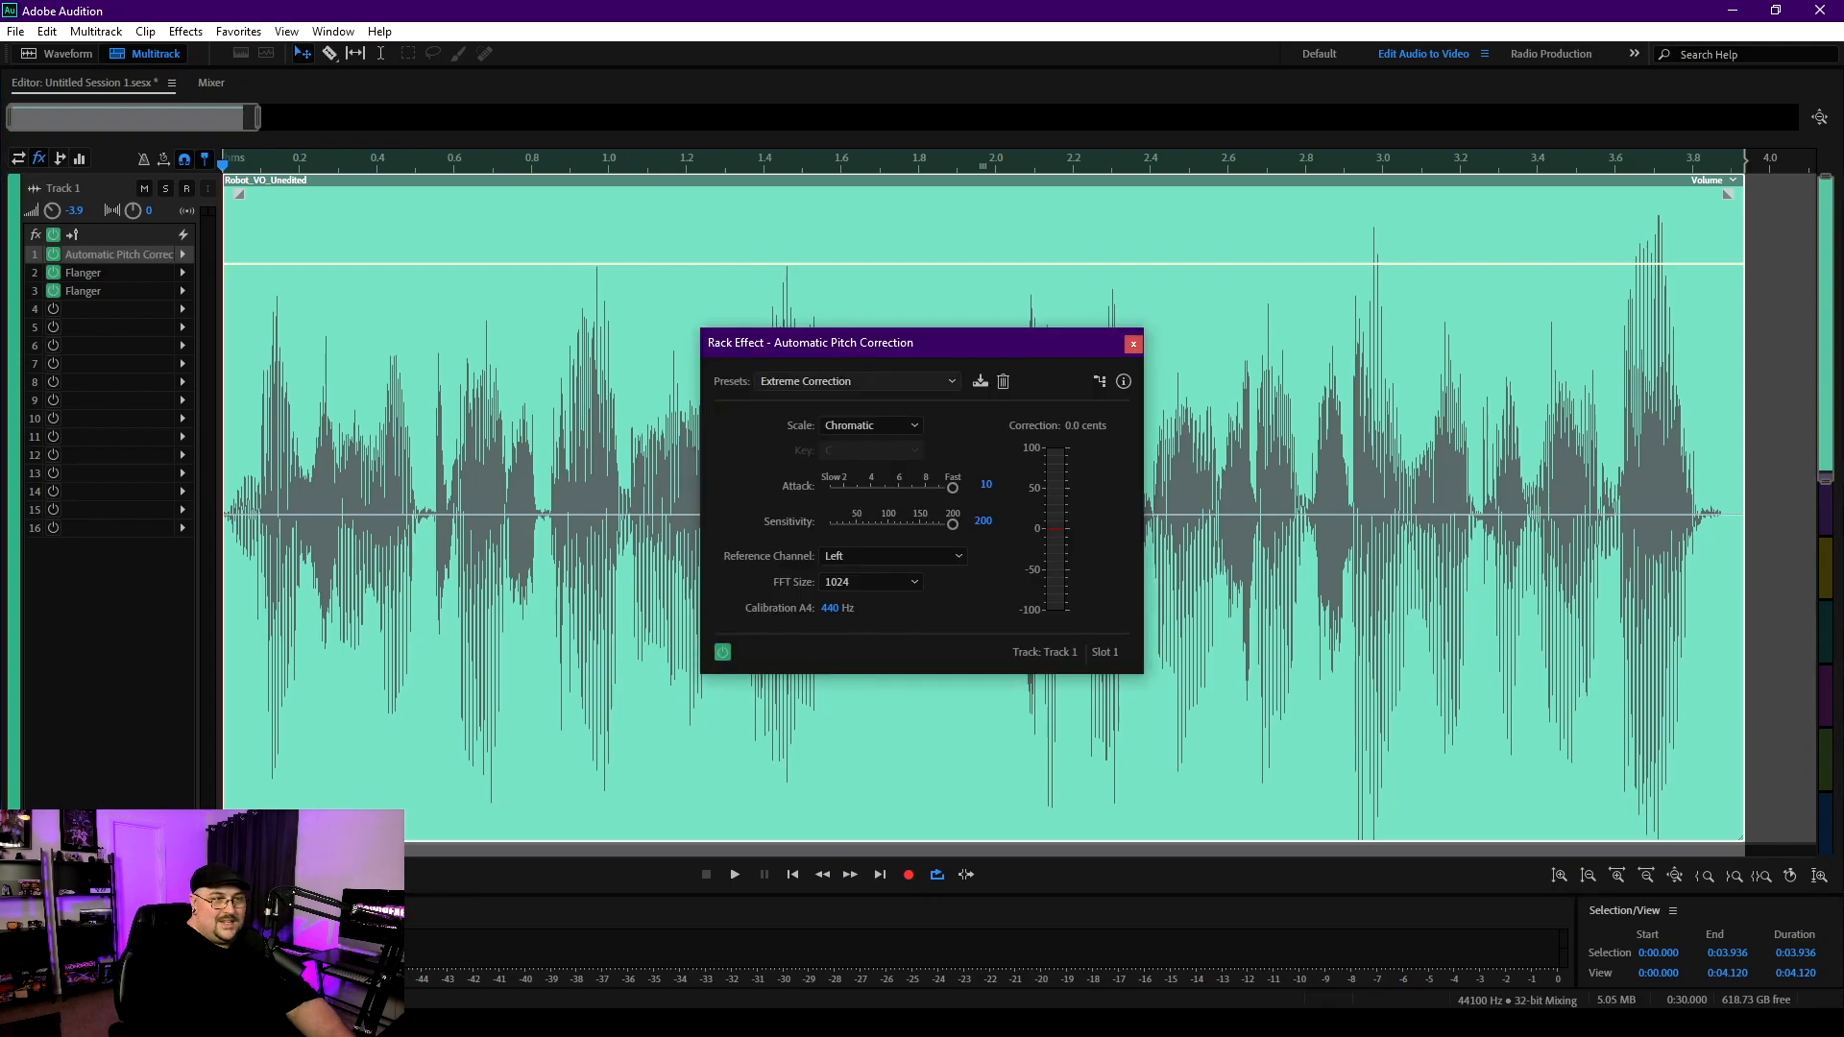
click(854, 381)
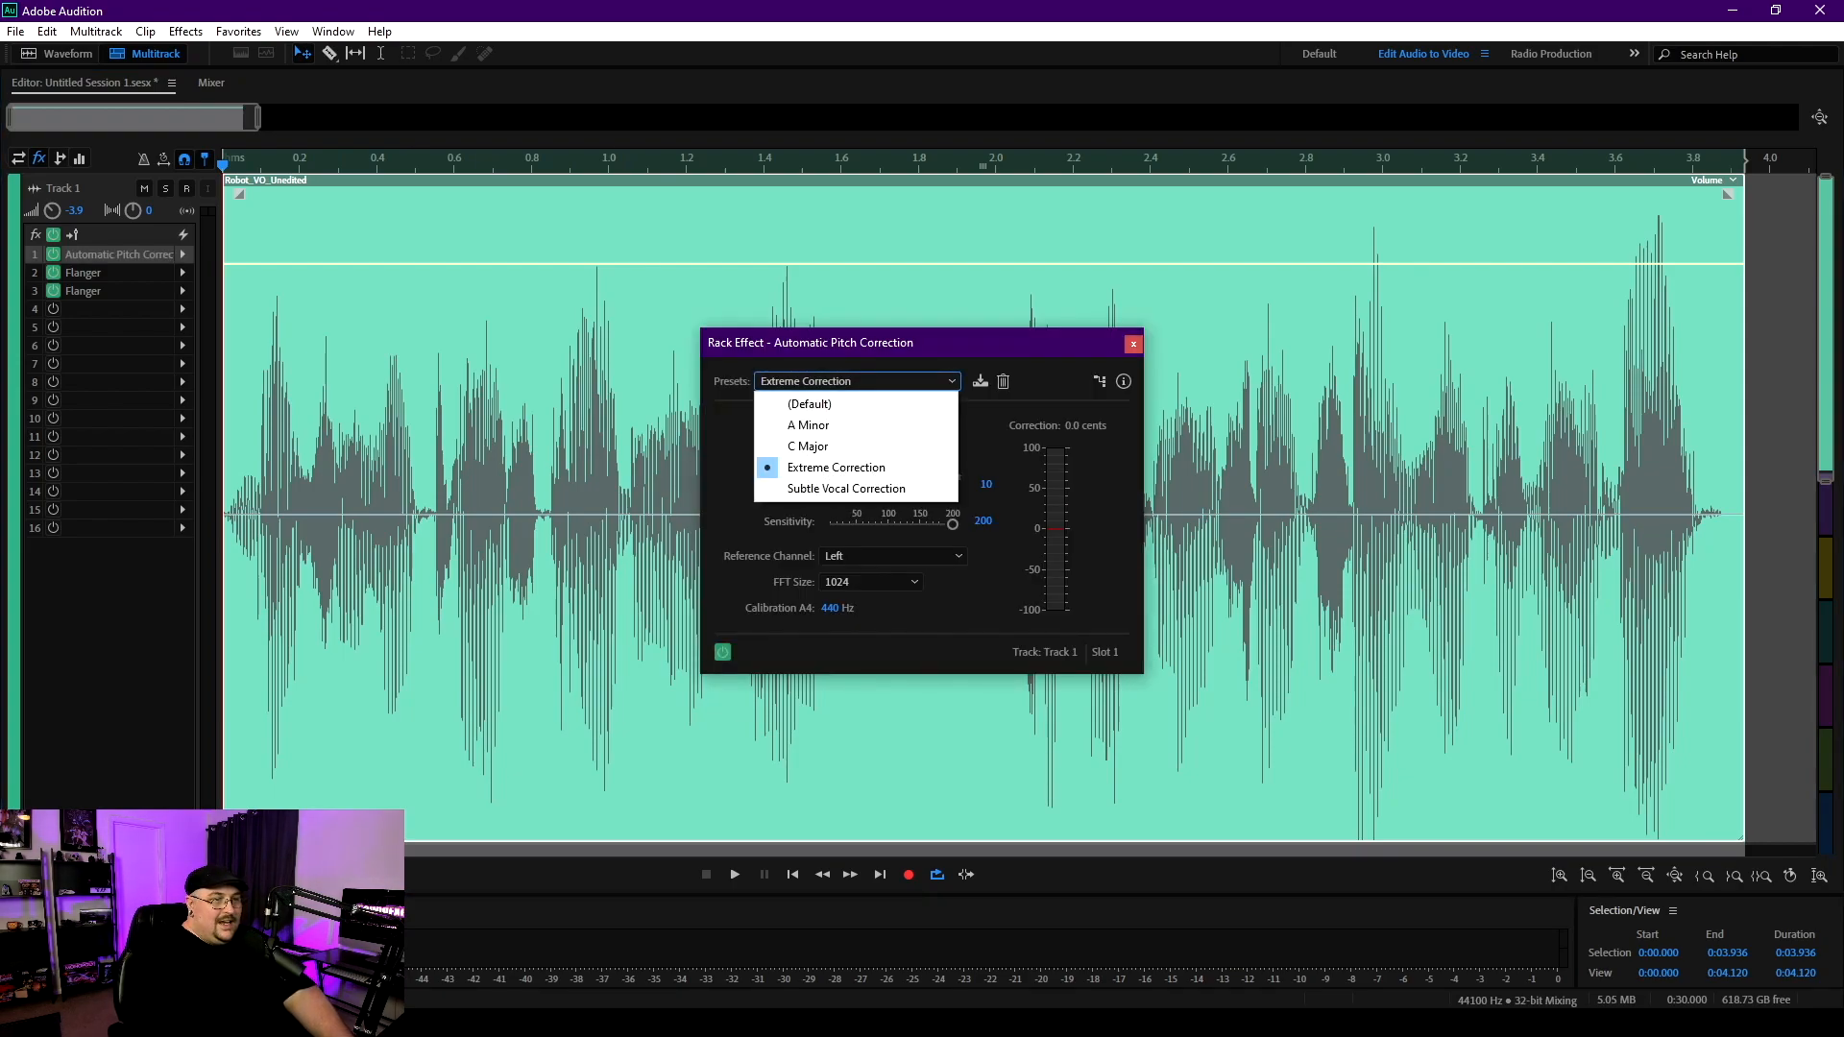
key(Escape)
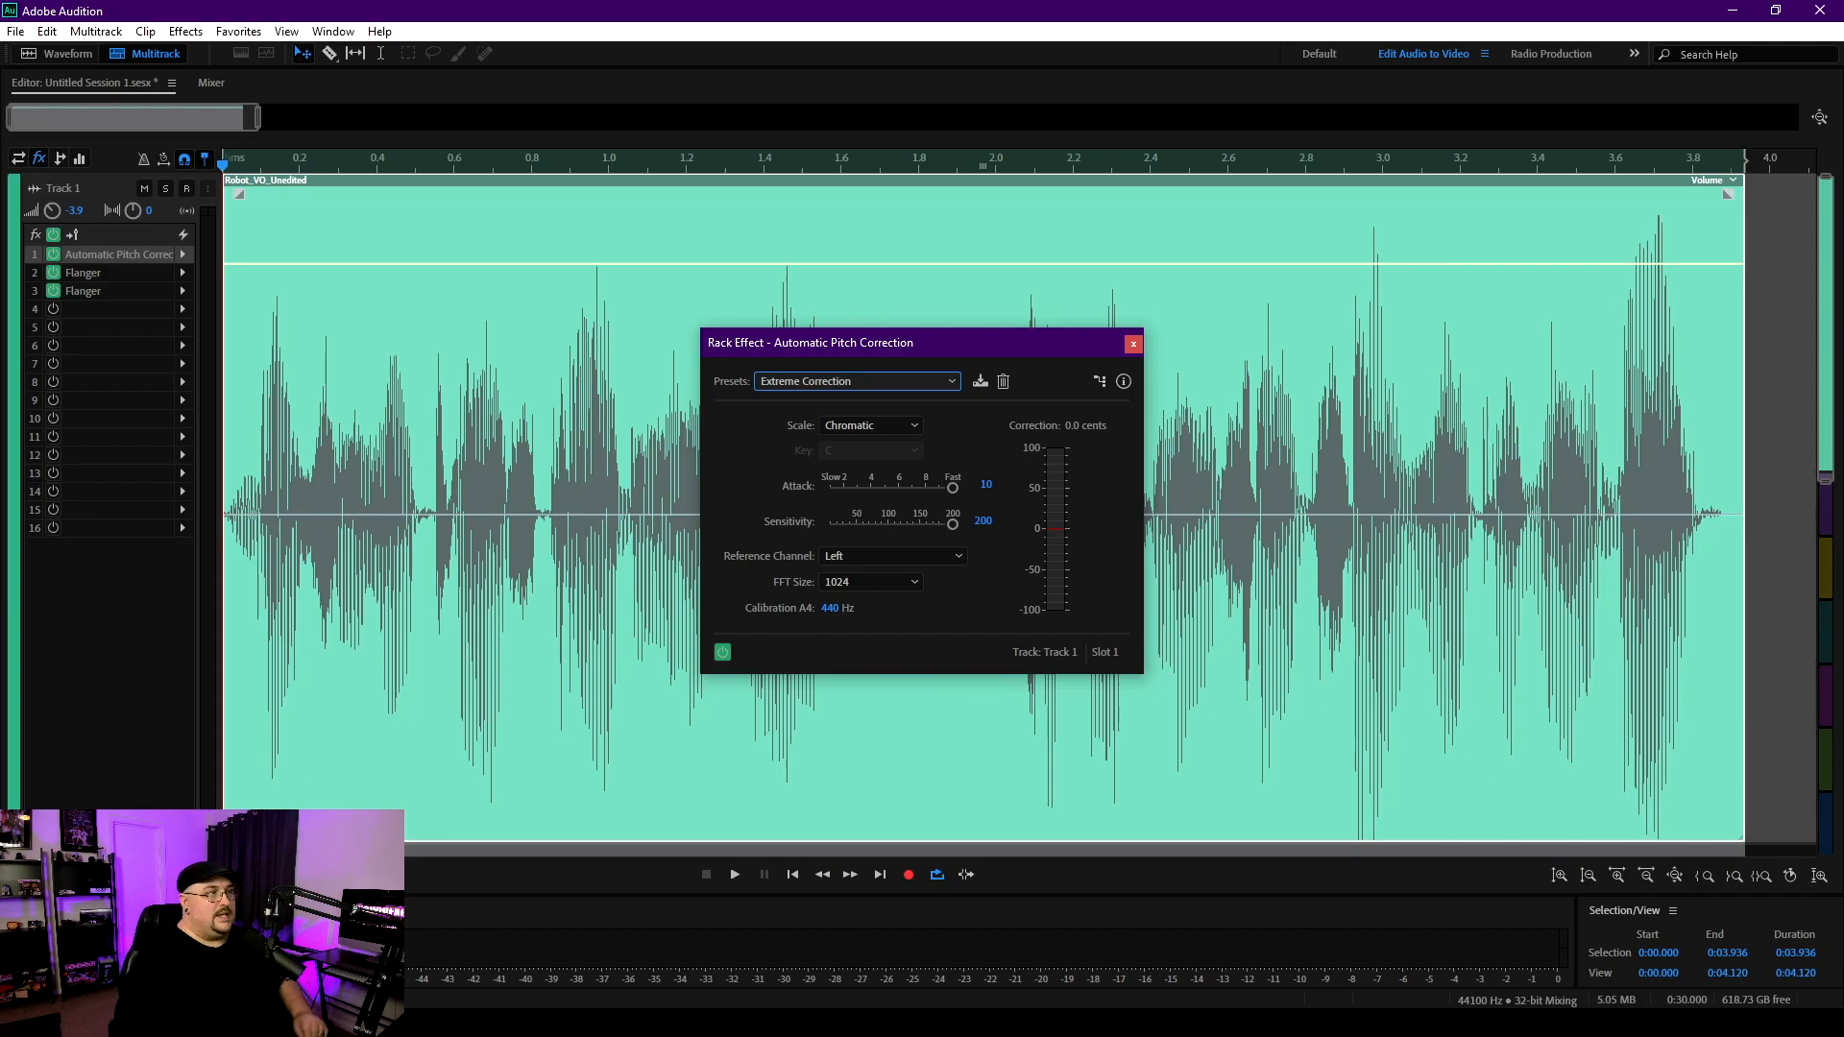
key(Escape)
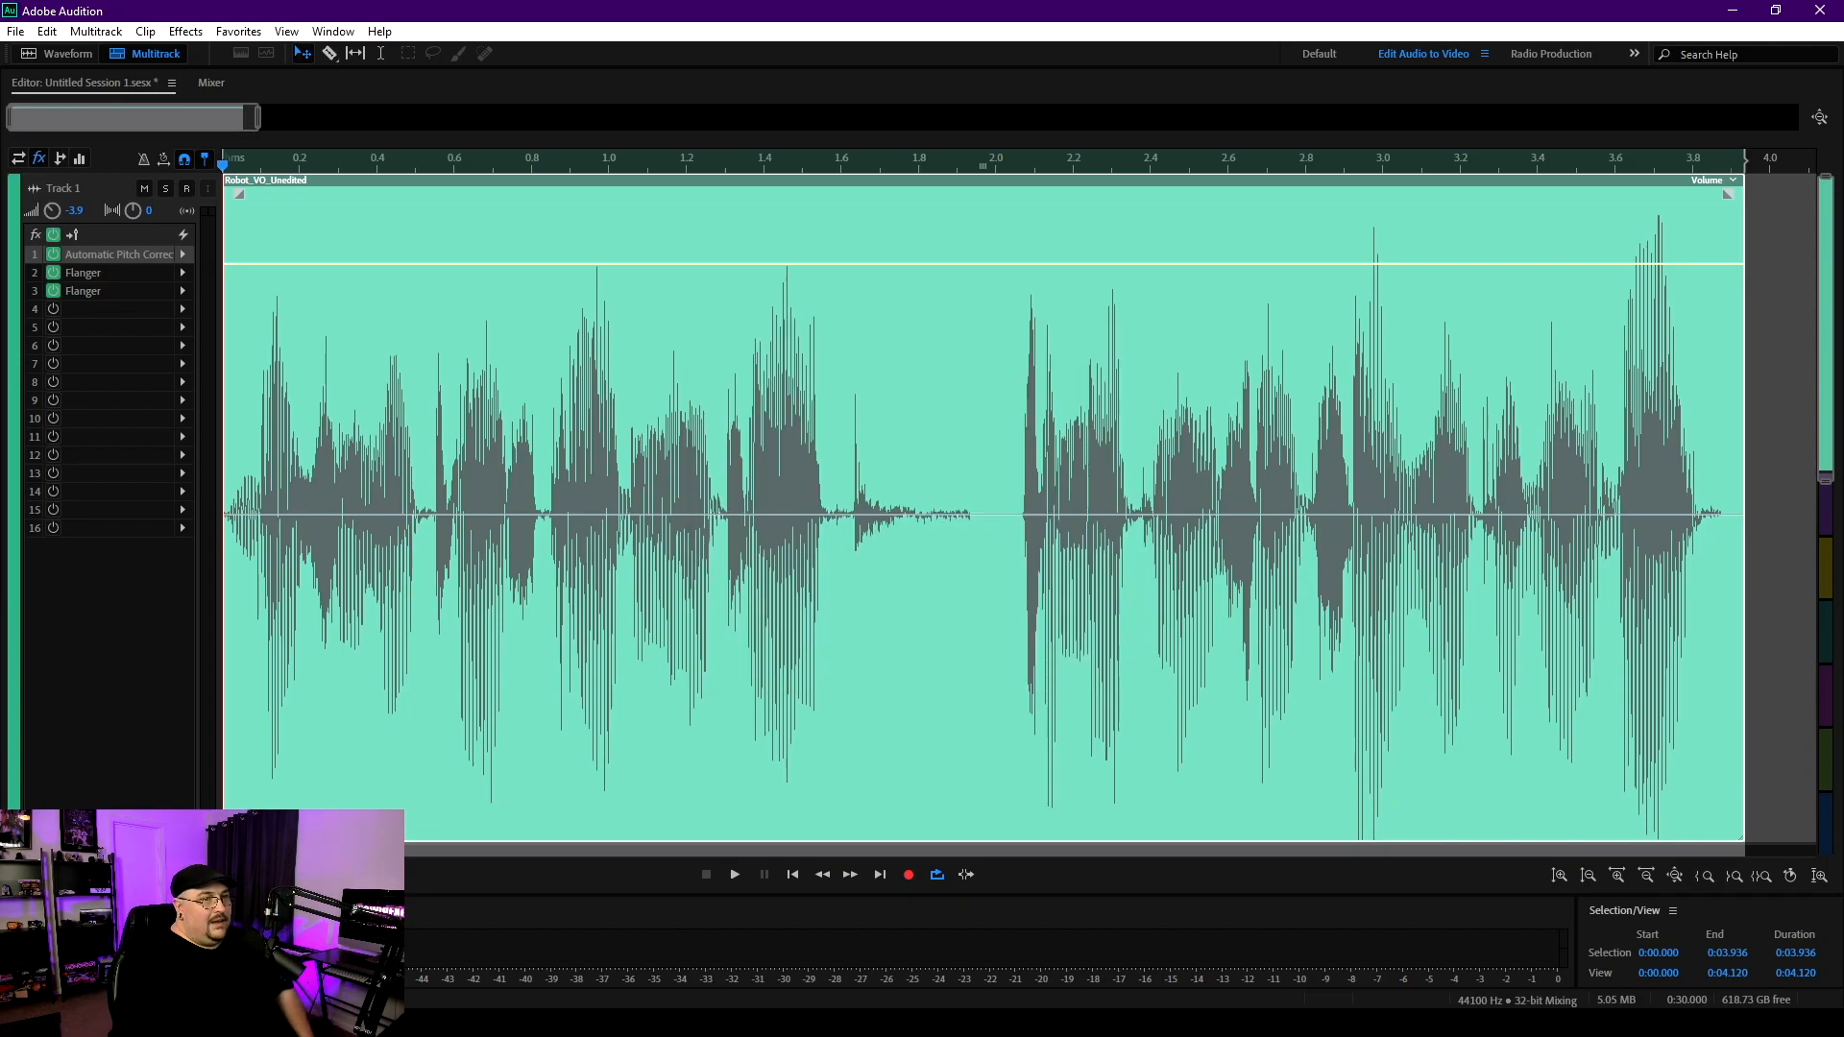
Step: Show the settings of both Flanger effects on Track 1 side by side
double_click(85, 273)
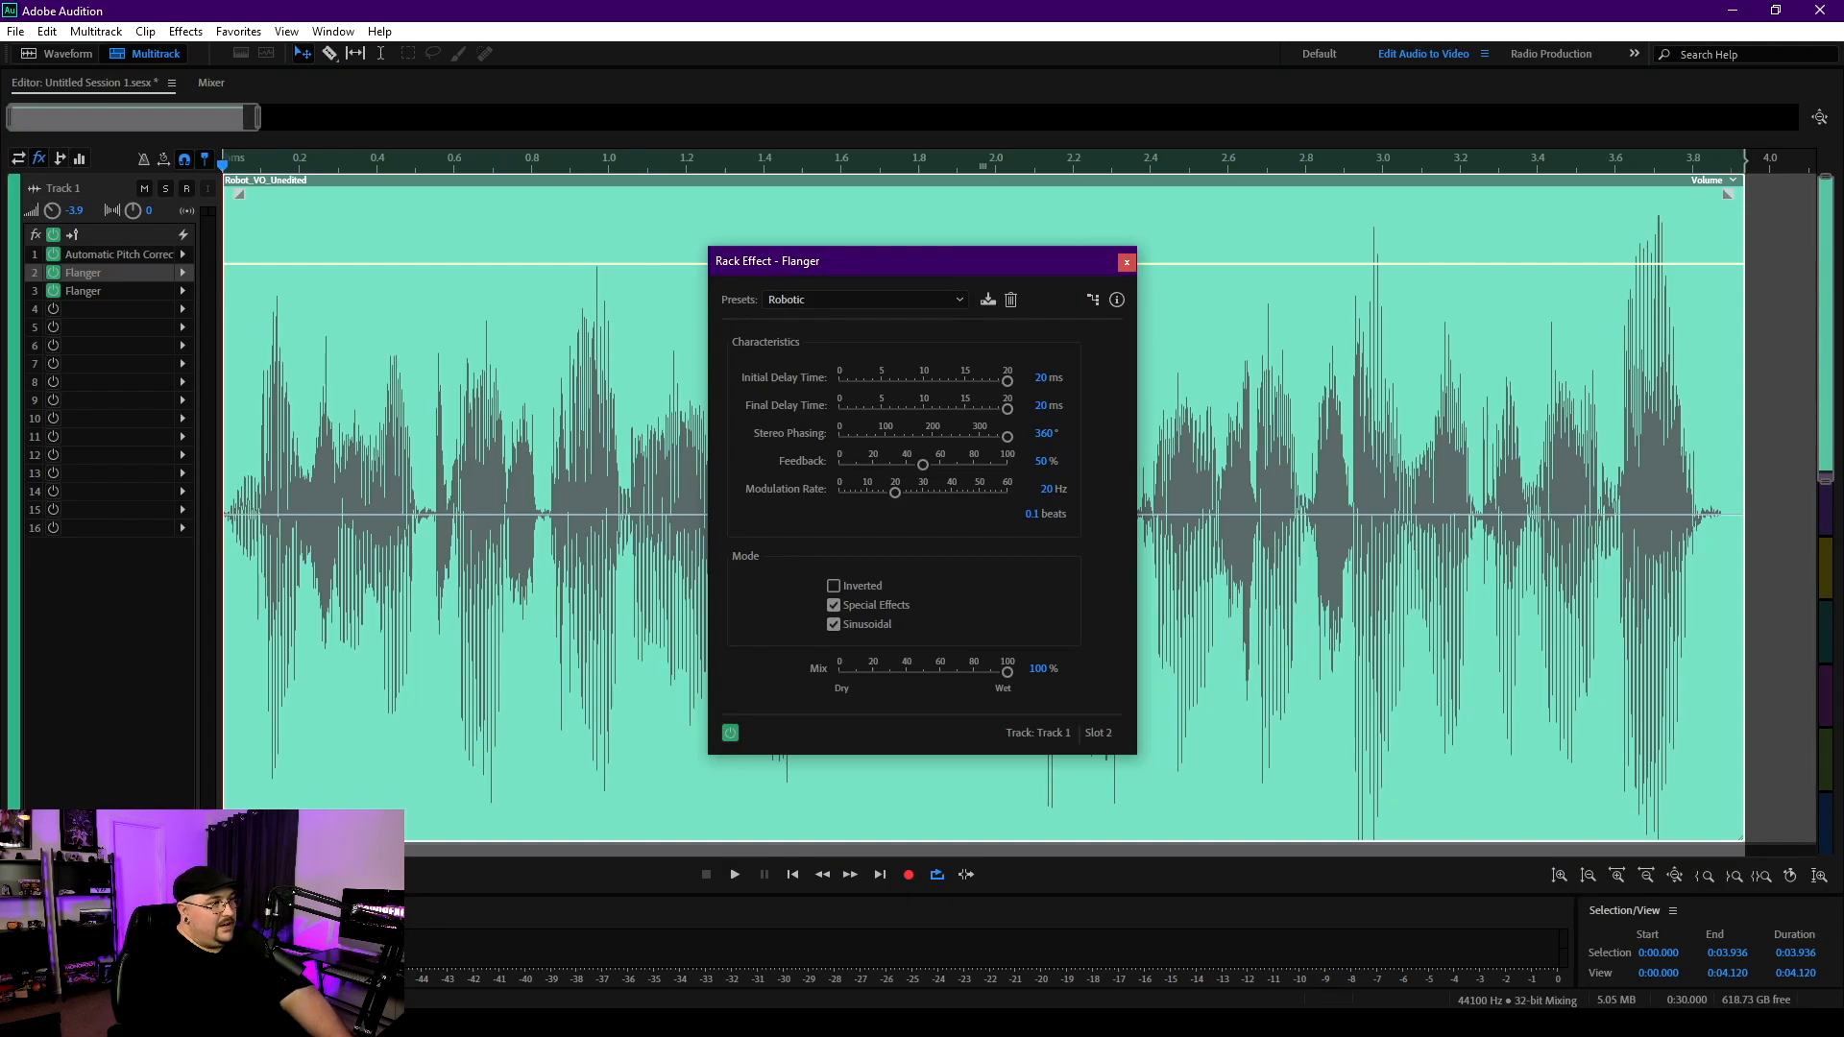
double_click(84, 291)
drag(975, 272, 1409, 273)
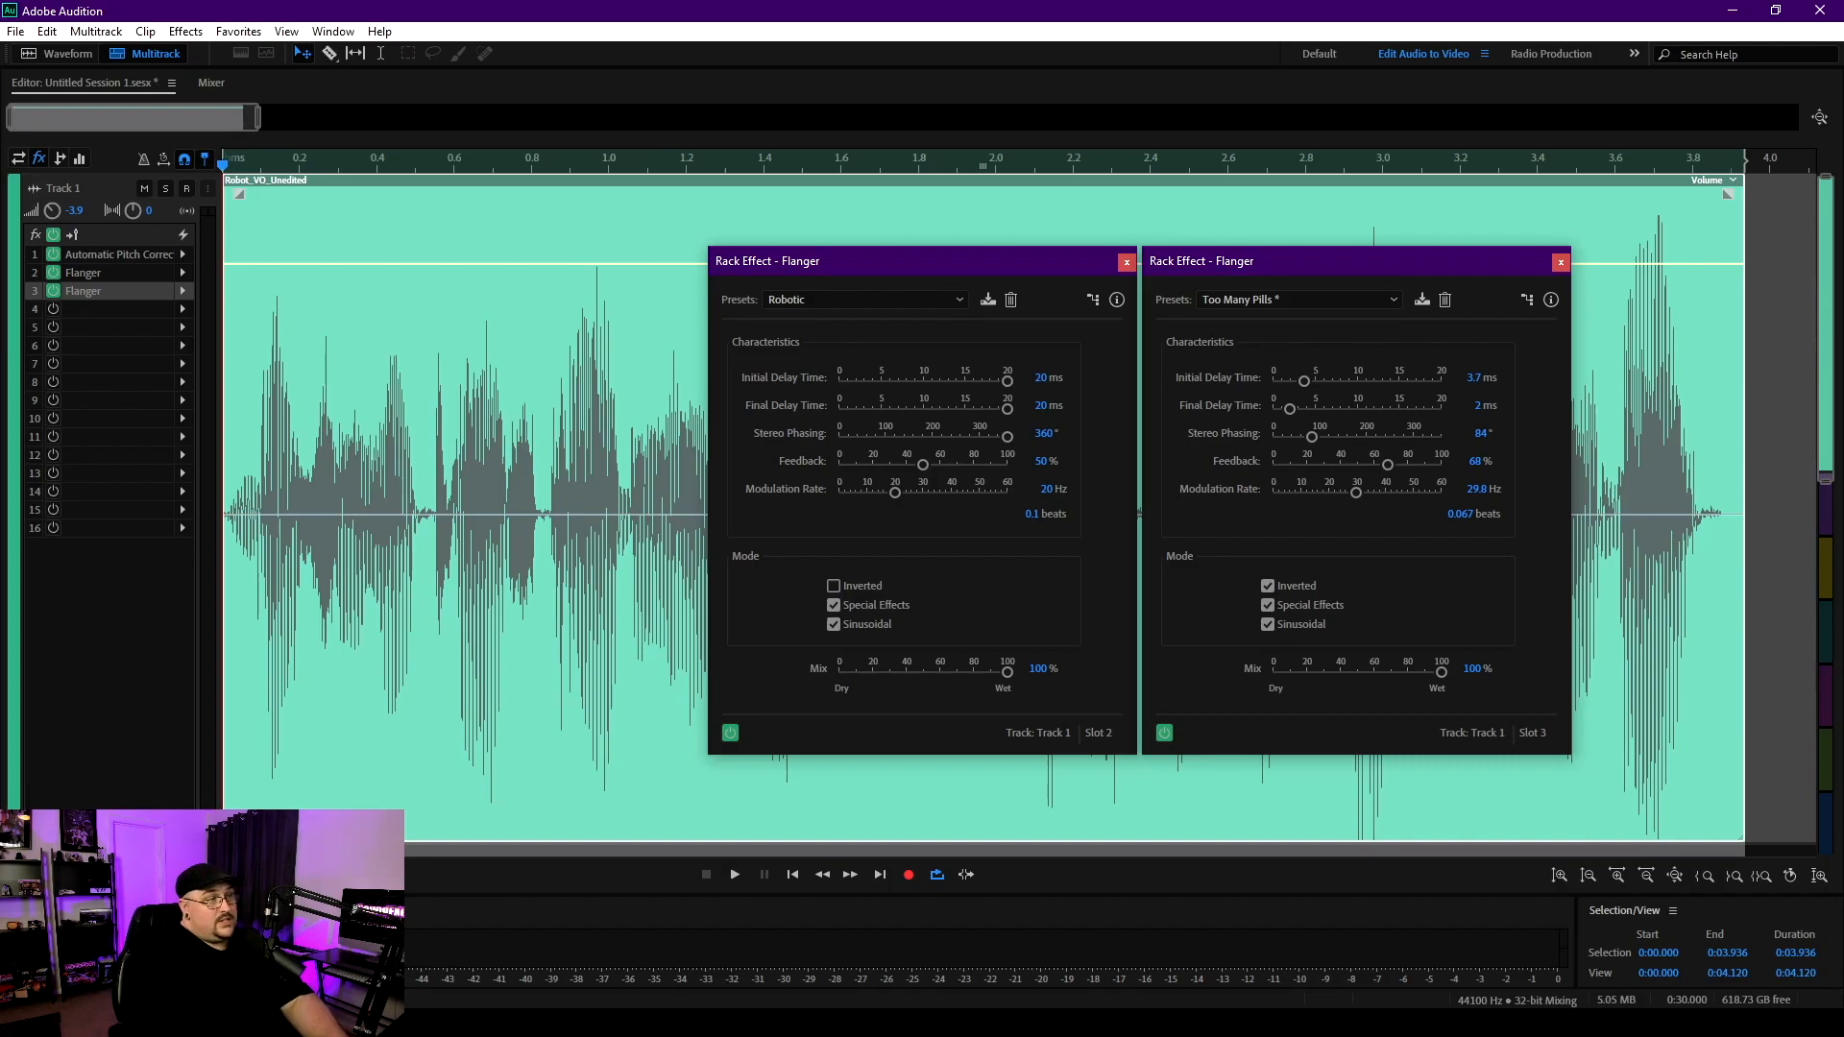
Step: Audition the voice-over with only the Robotic Flanger enabled, and with pitch correction and the second Flanger enabled again
click(52, 254)
click(53, 291)
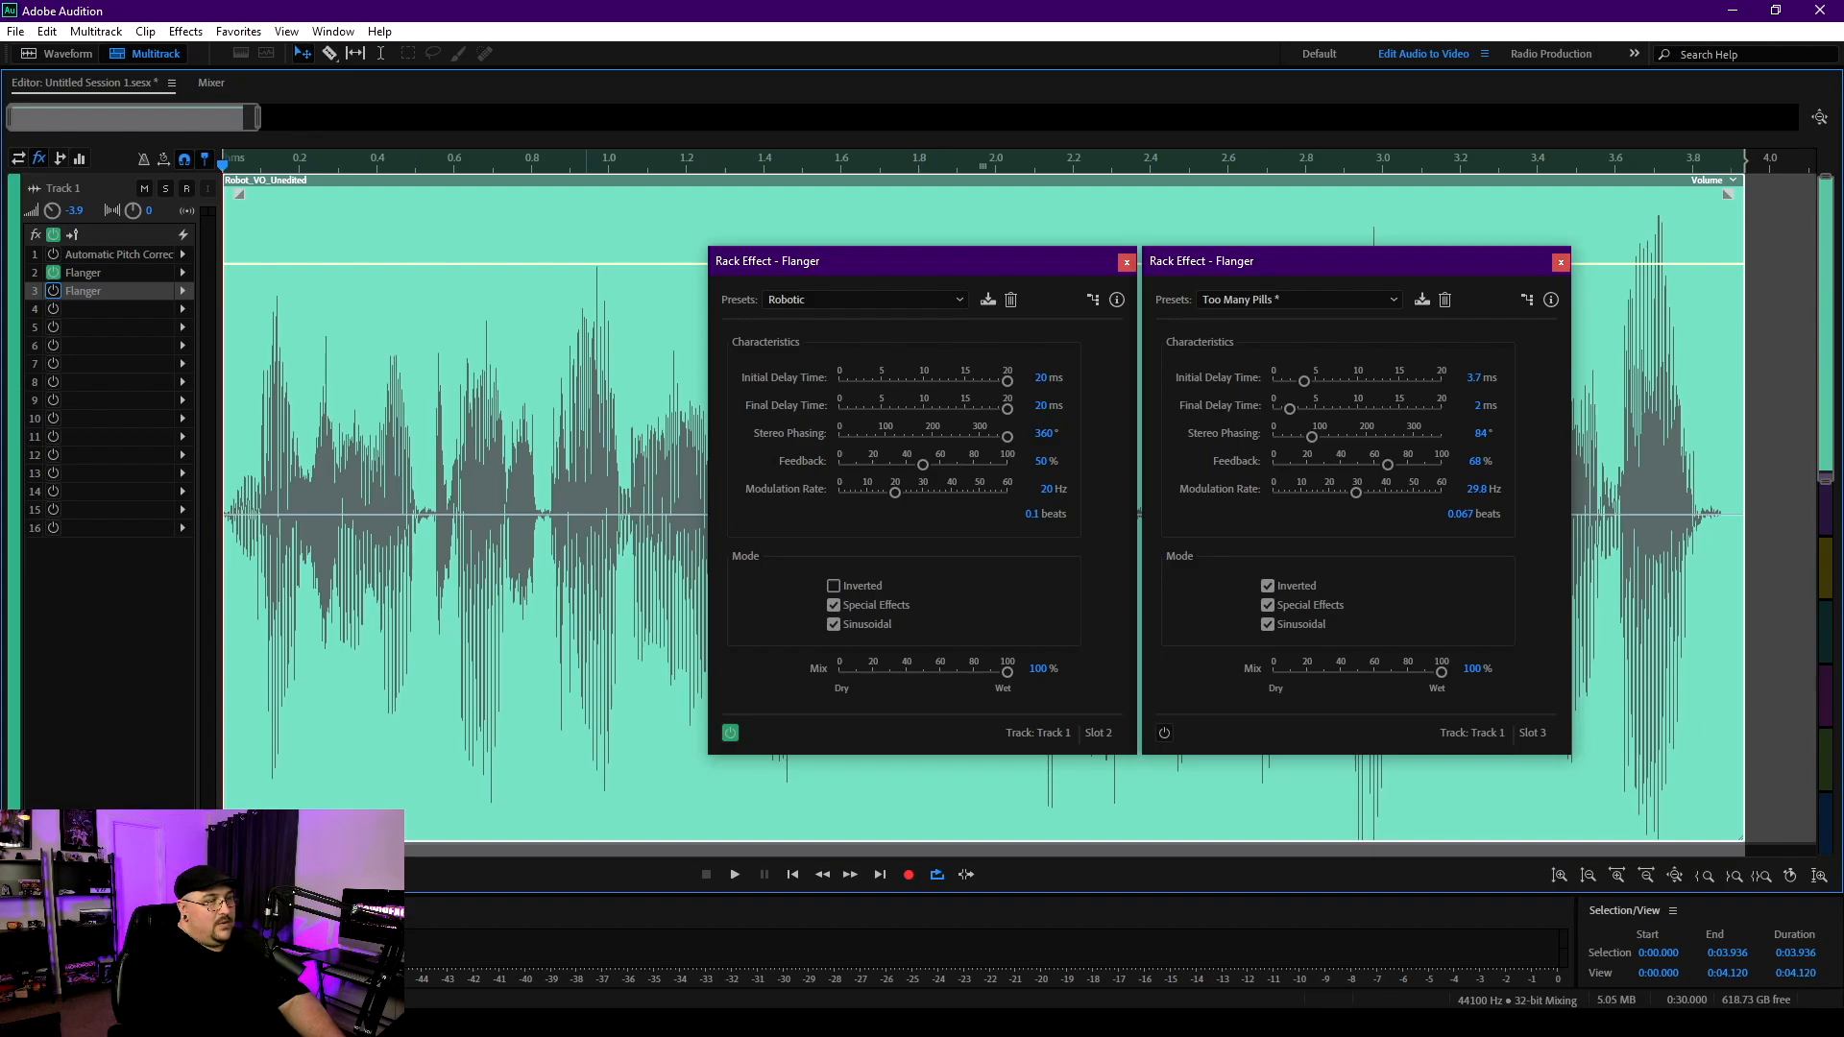
key(space)
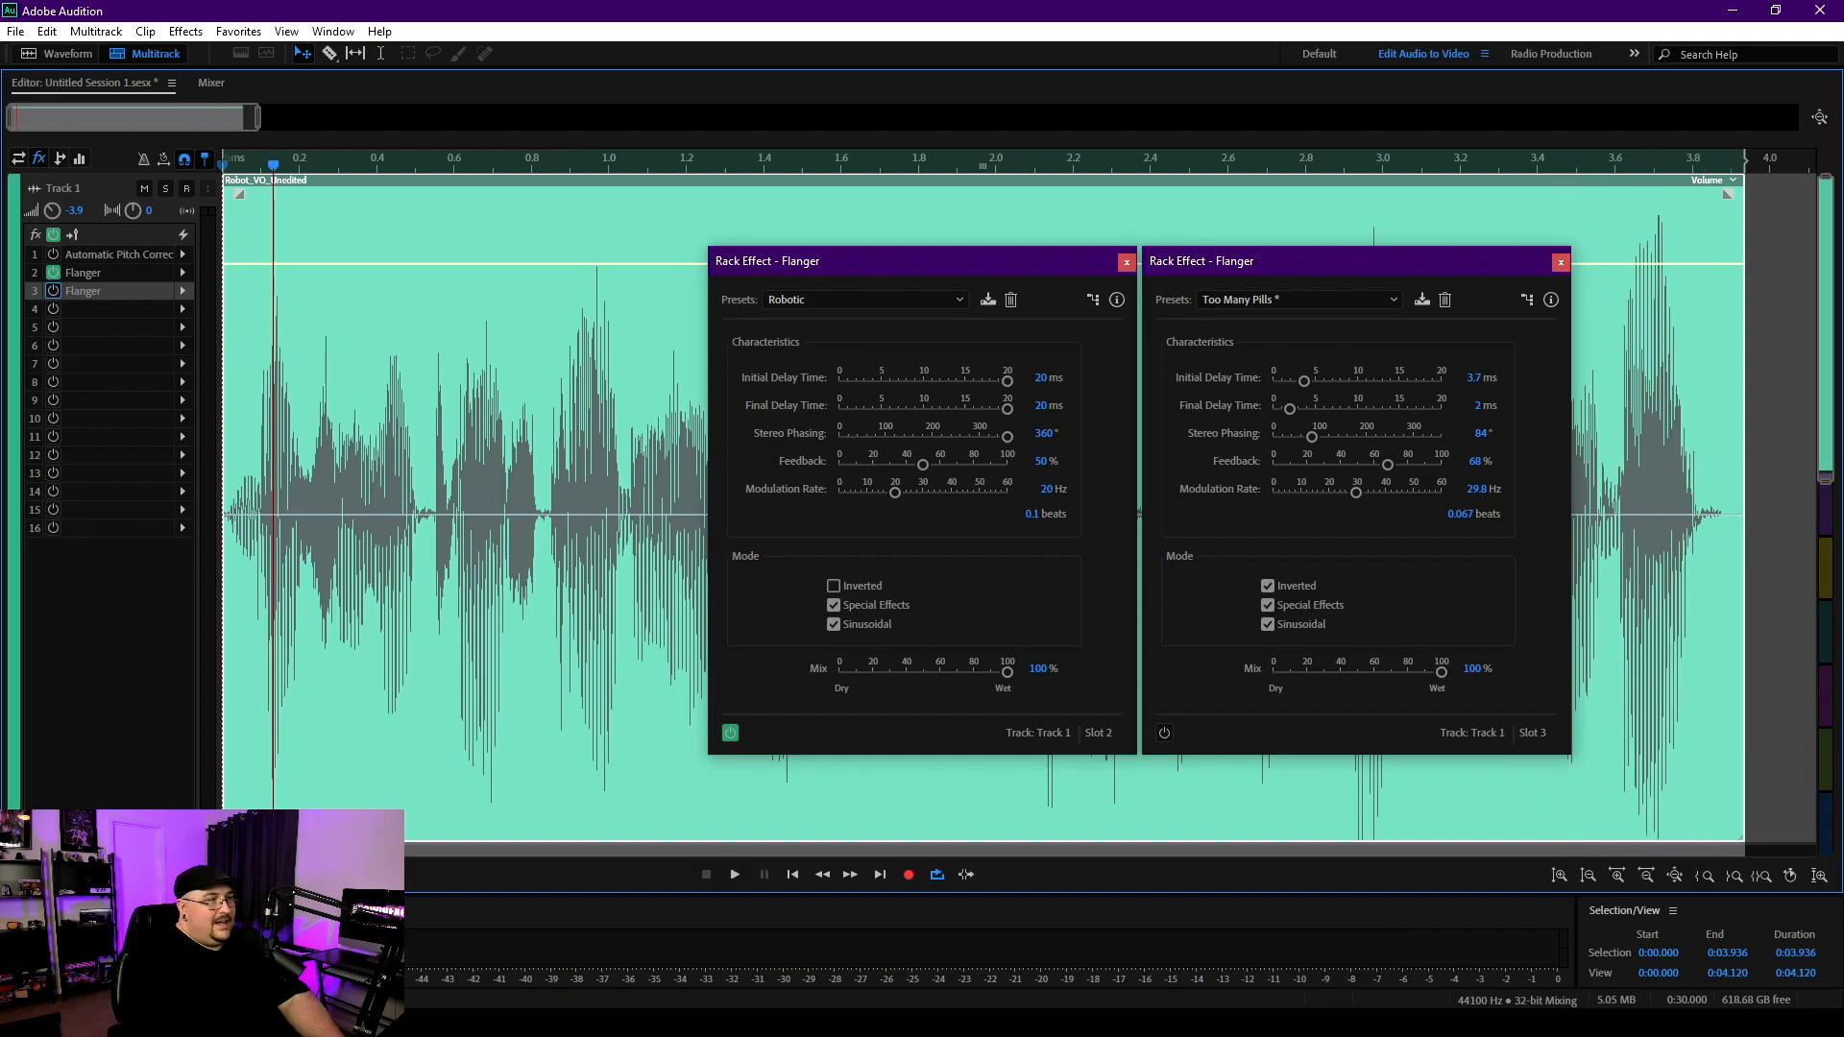
click(53, 254)
click(53, 291)
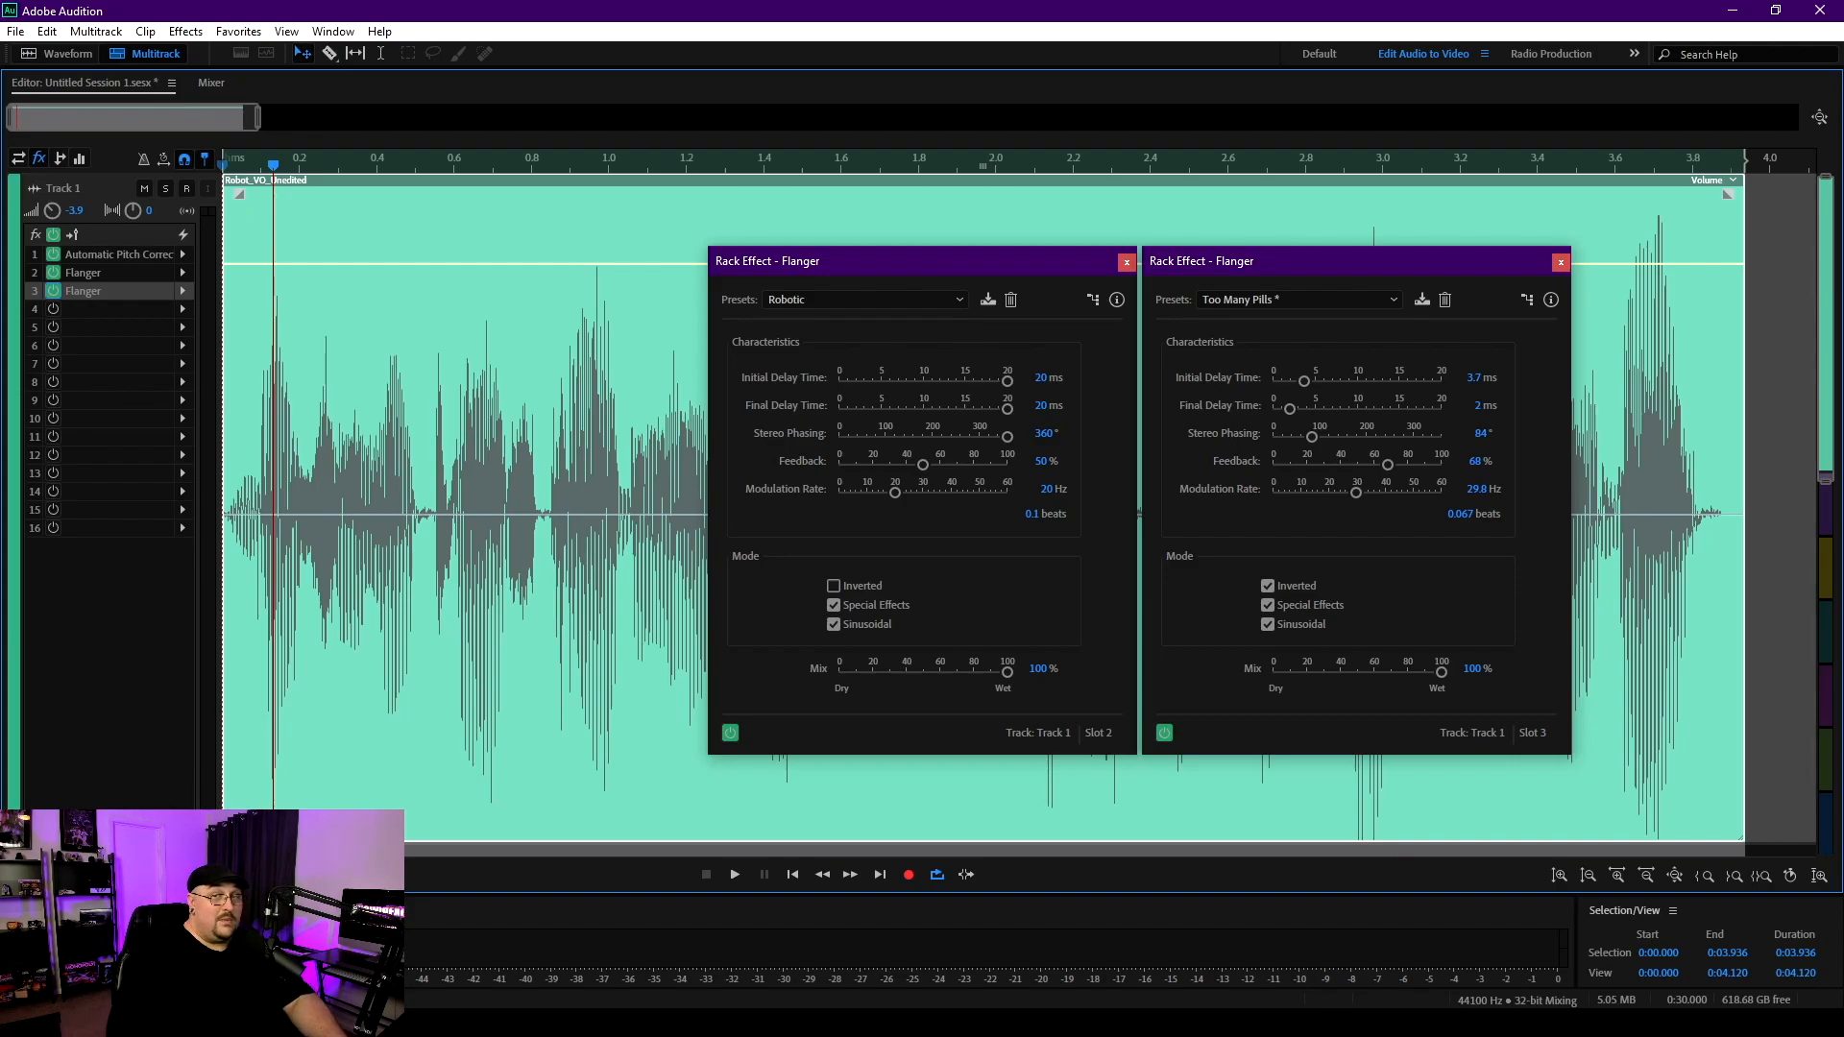
key(space)
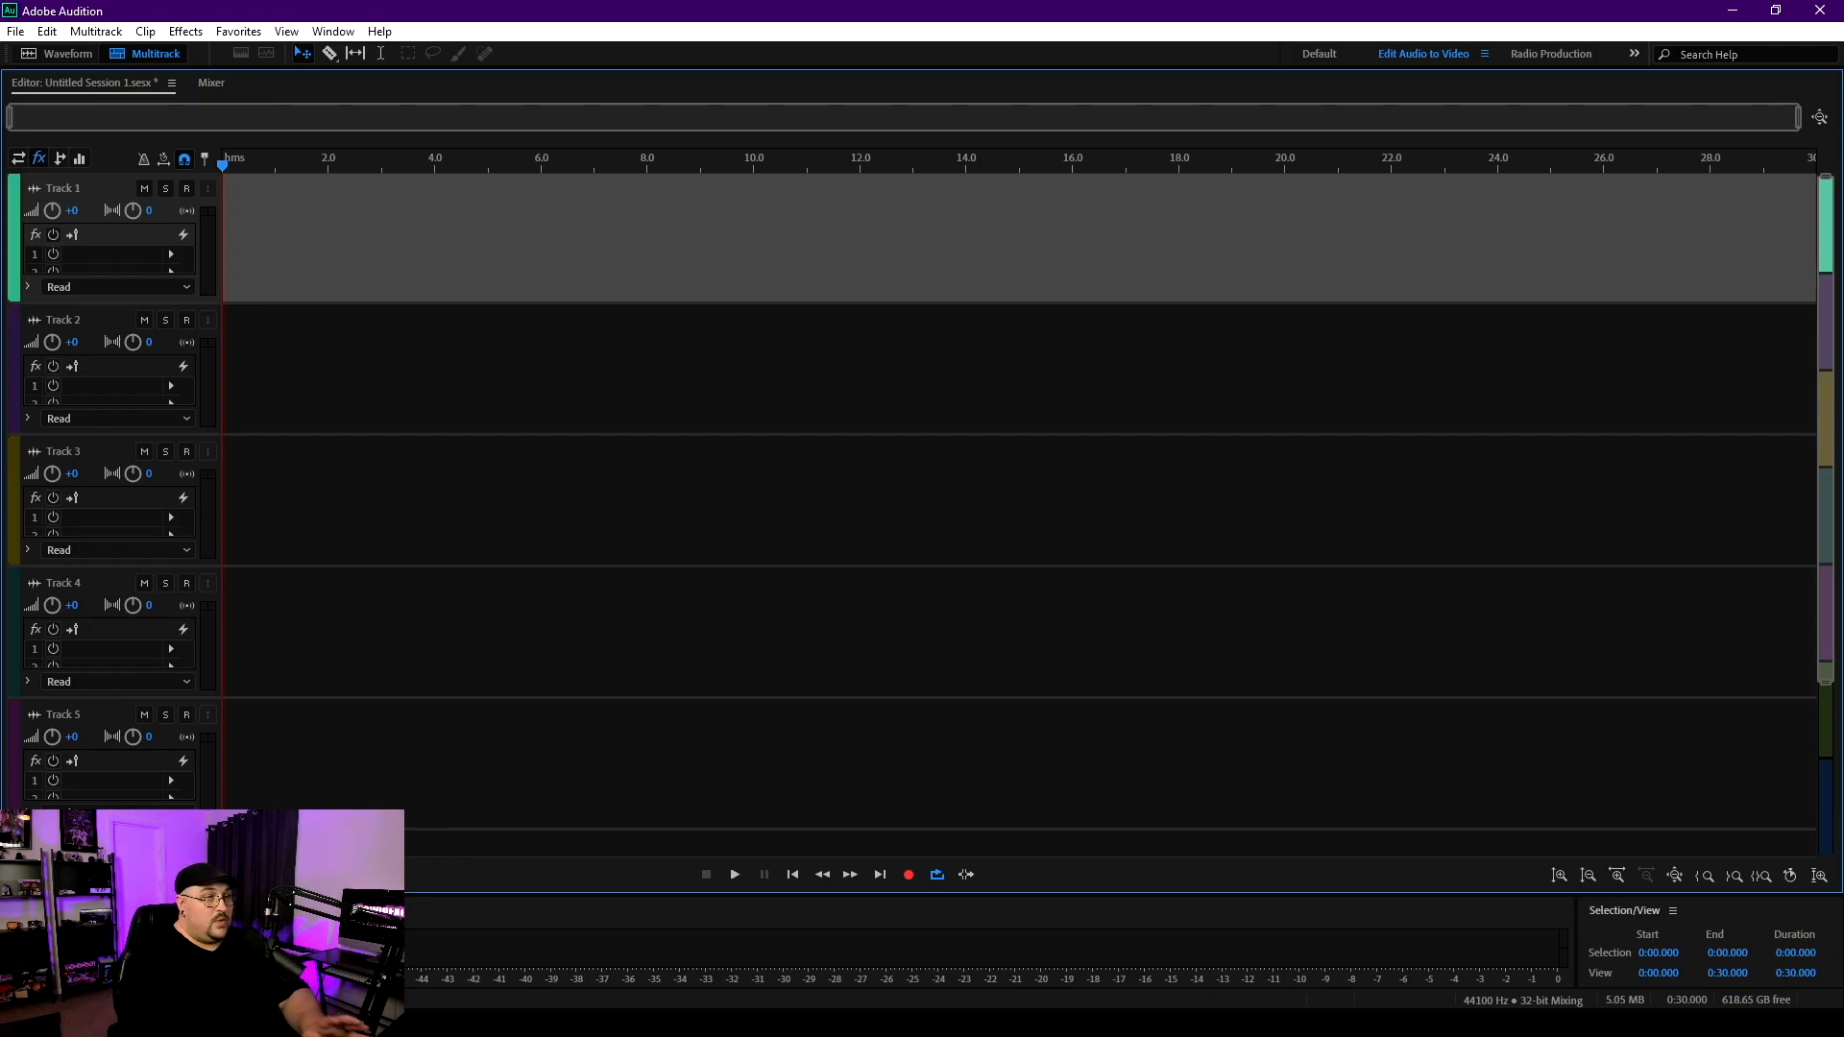
key(alt+f)
key(Down)
key(Down)
key(Down)
key(Down)
key(Down)
key(Down)
key(Down)
key(Down)
key(Down)
key(Down)
key(Down)
key(Down)
key(Down)
key(Down)
key(Down)
key(Up)
key(Right)
key(Return)
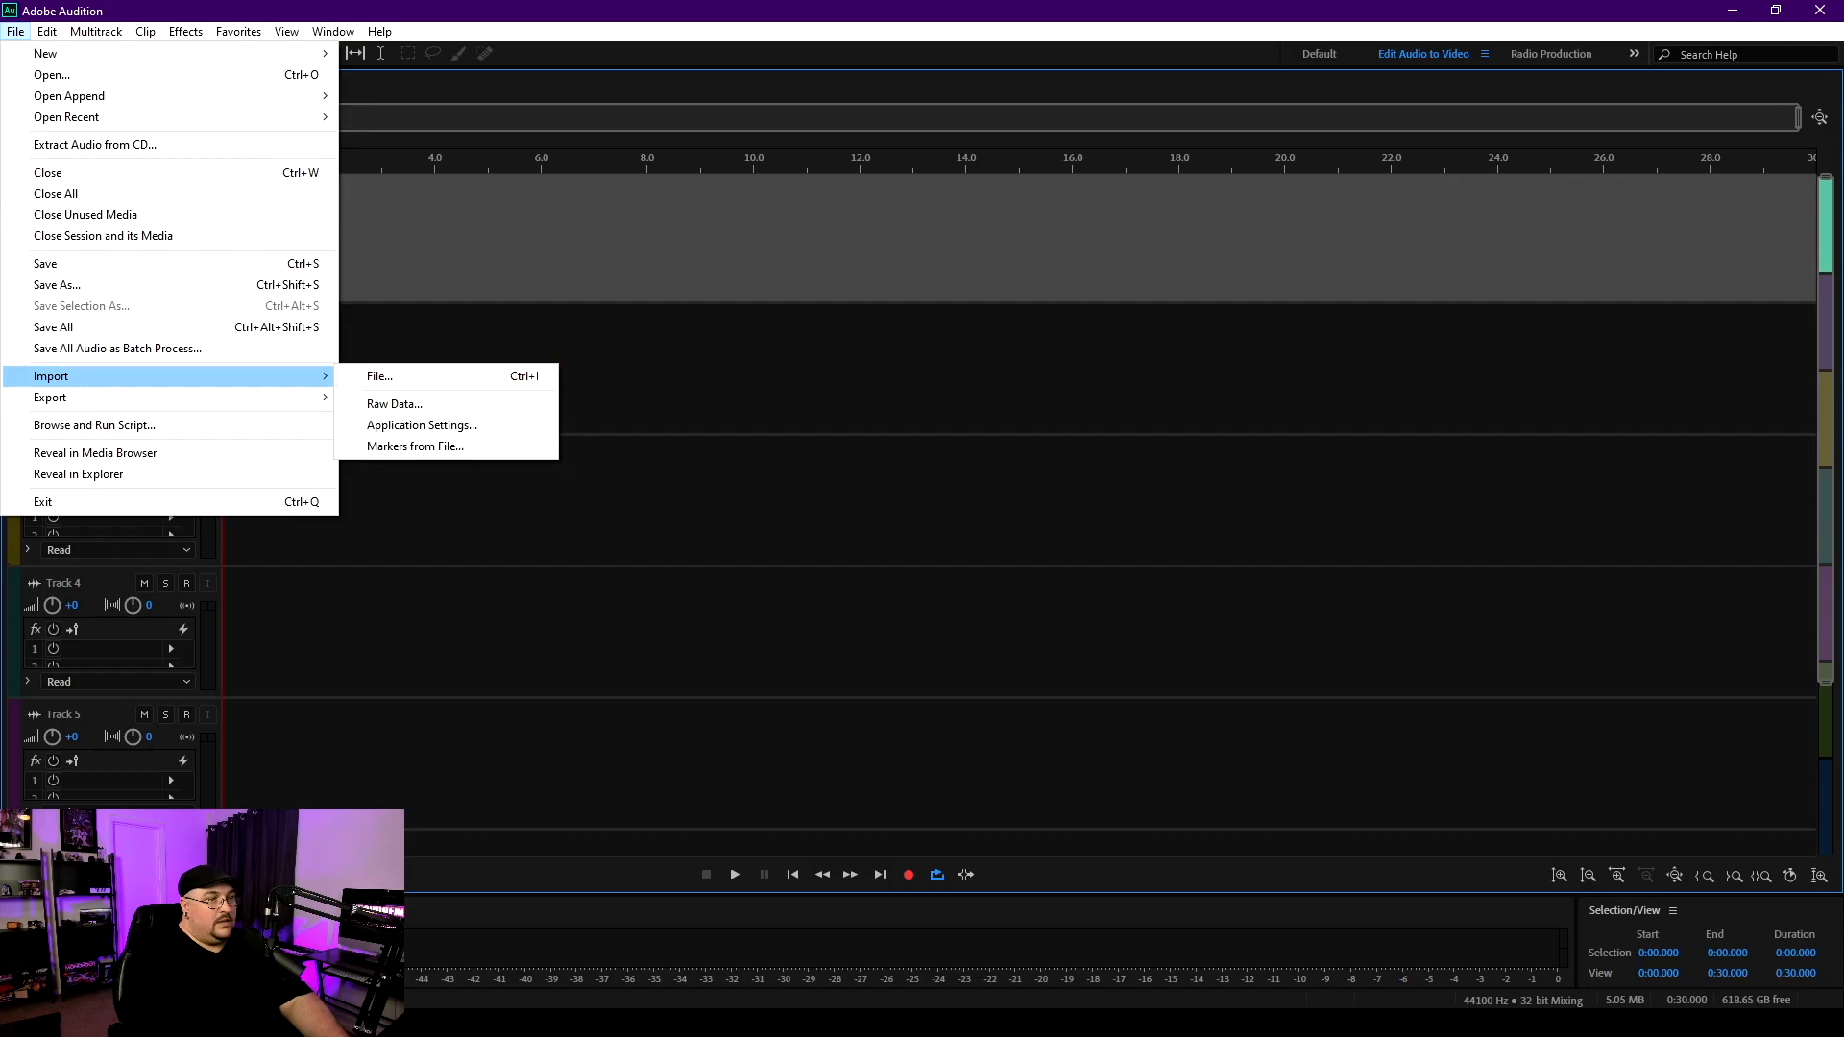
click(672, 373)
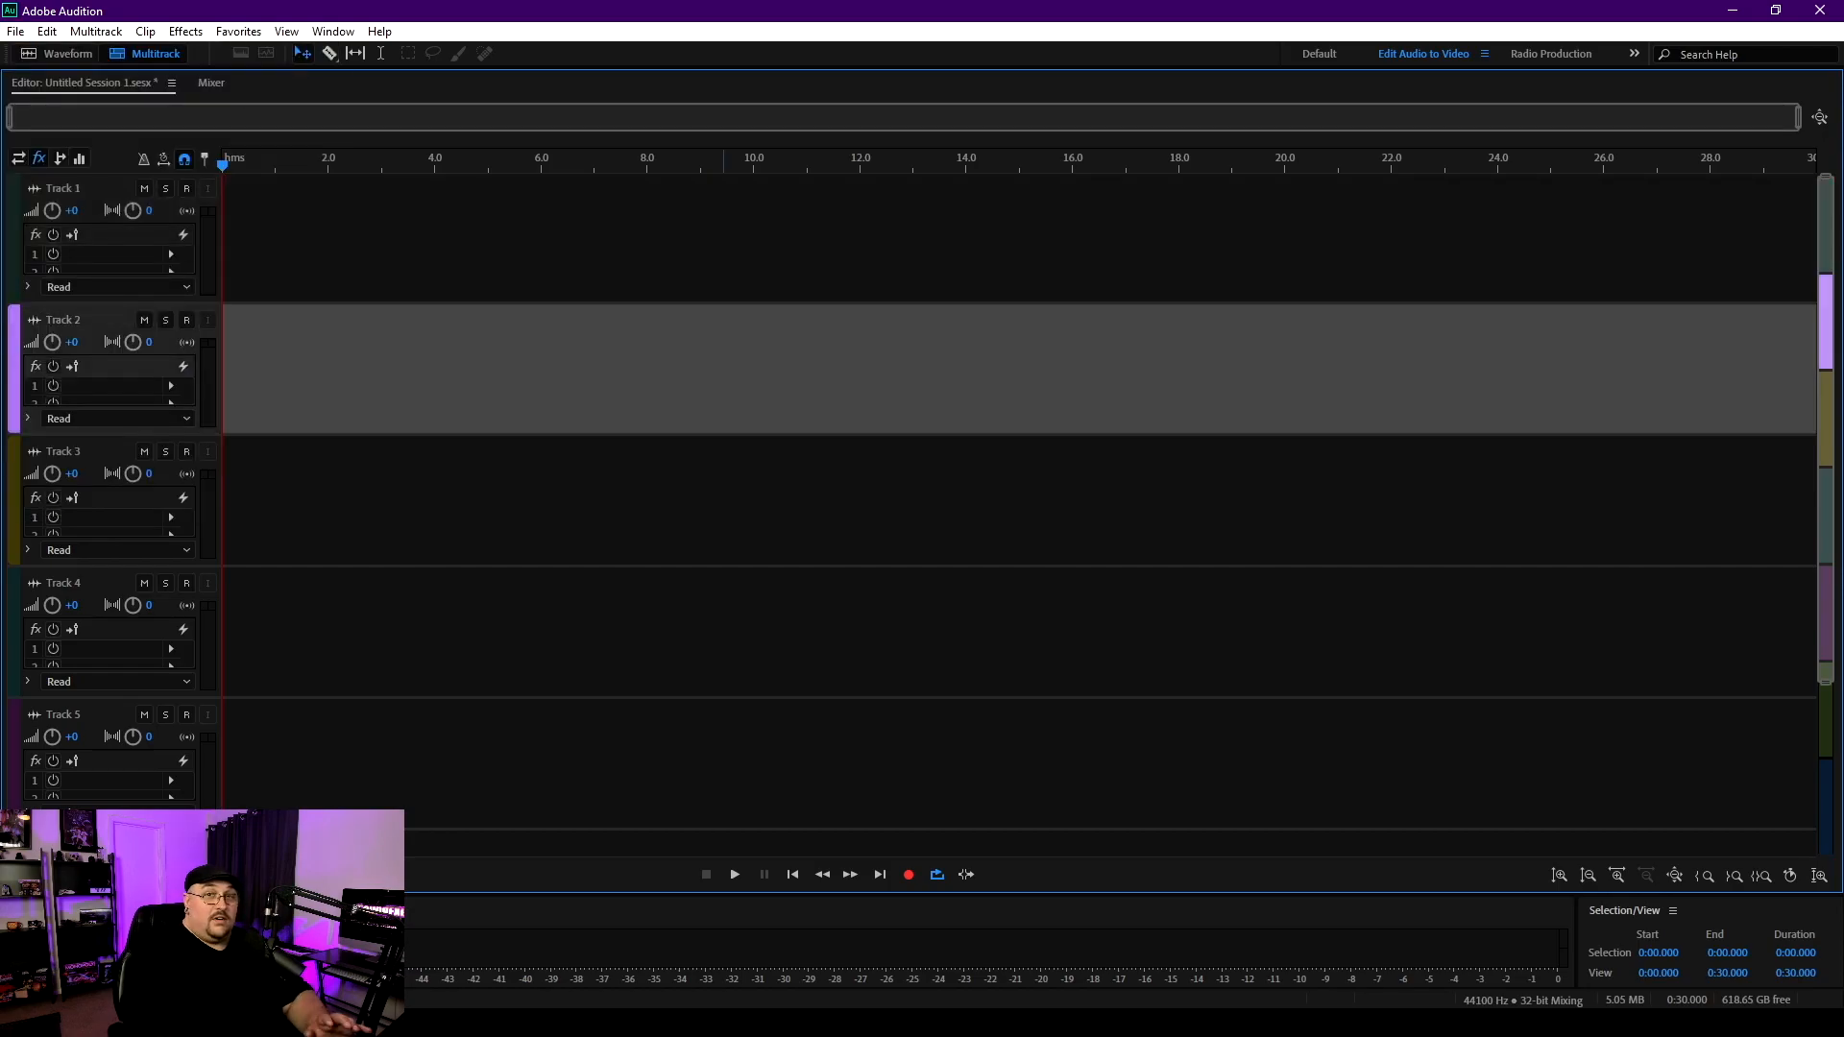
Step: Try to insert Laser_Charge_01.wav into Untitled Session 1 from the waveform editor, after listing the open files
key(9)
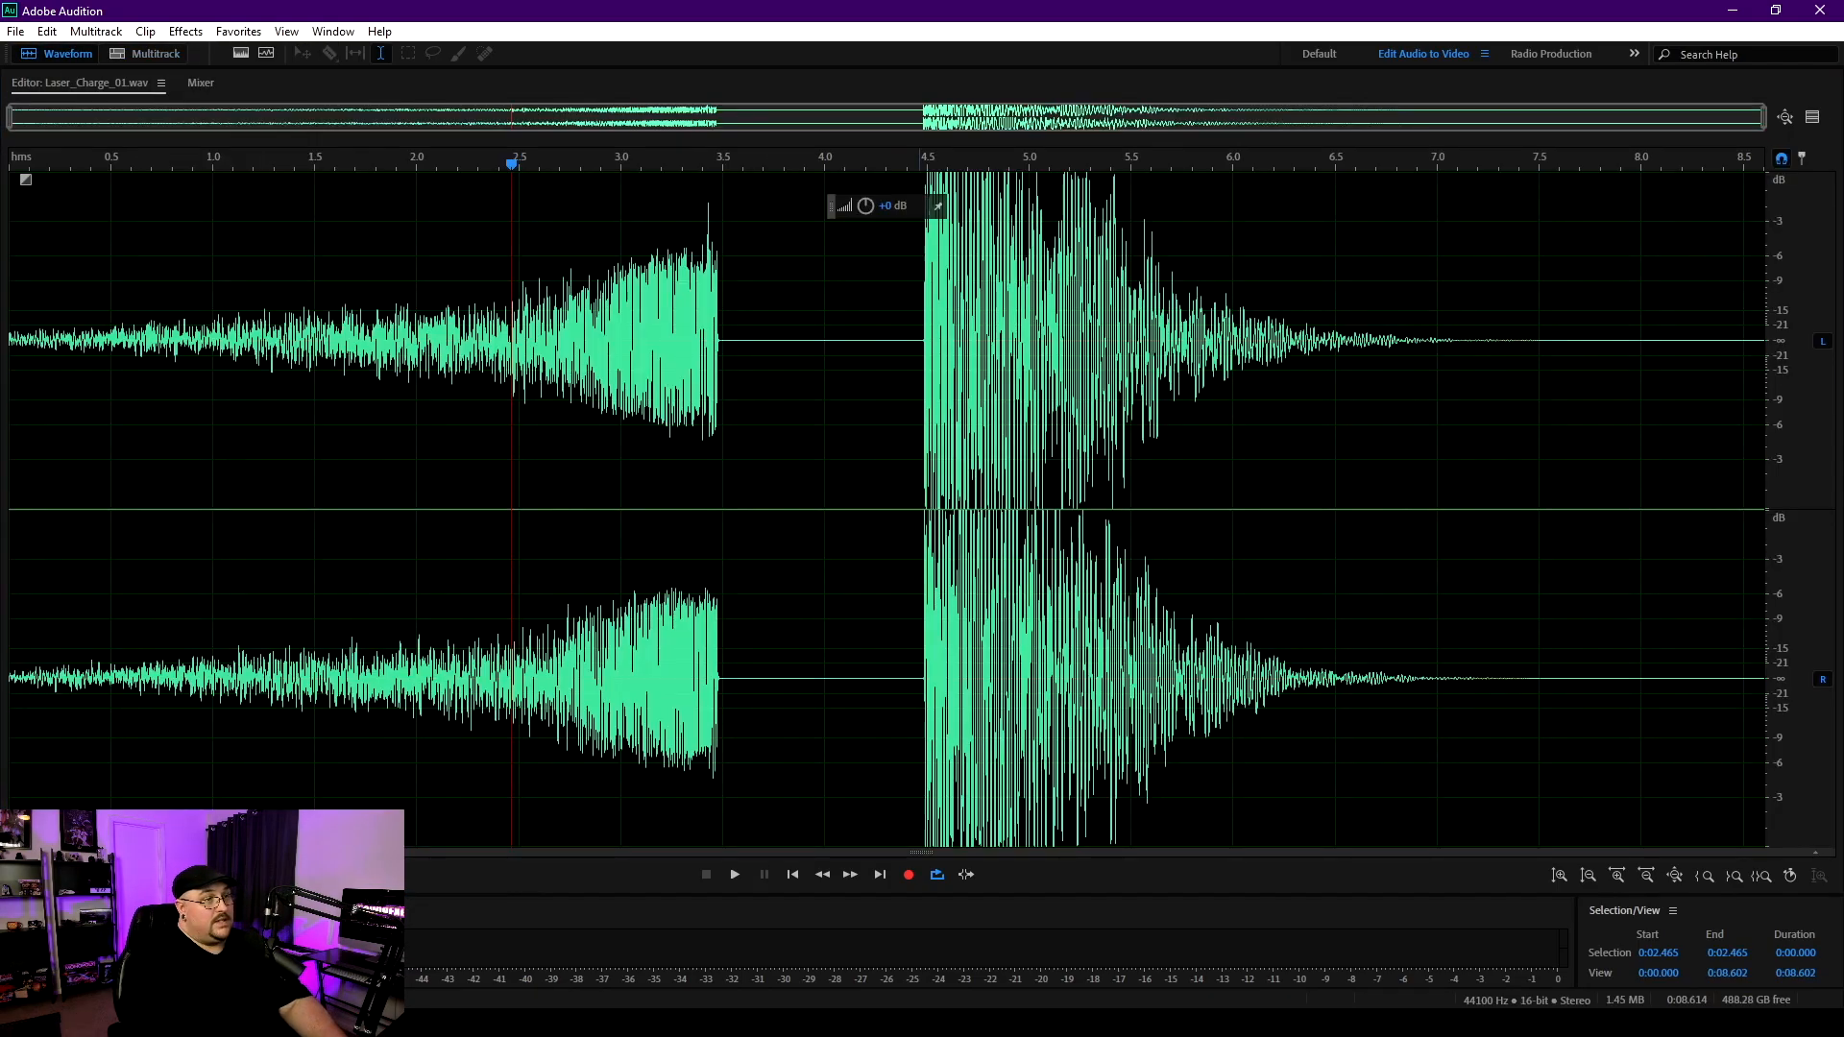
click(162, 83)
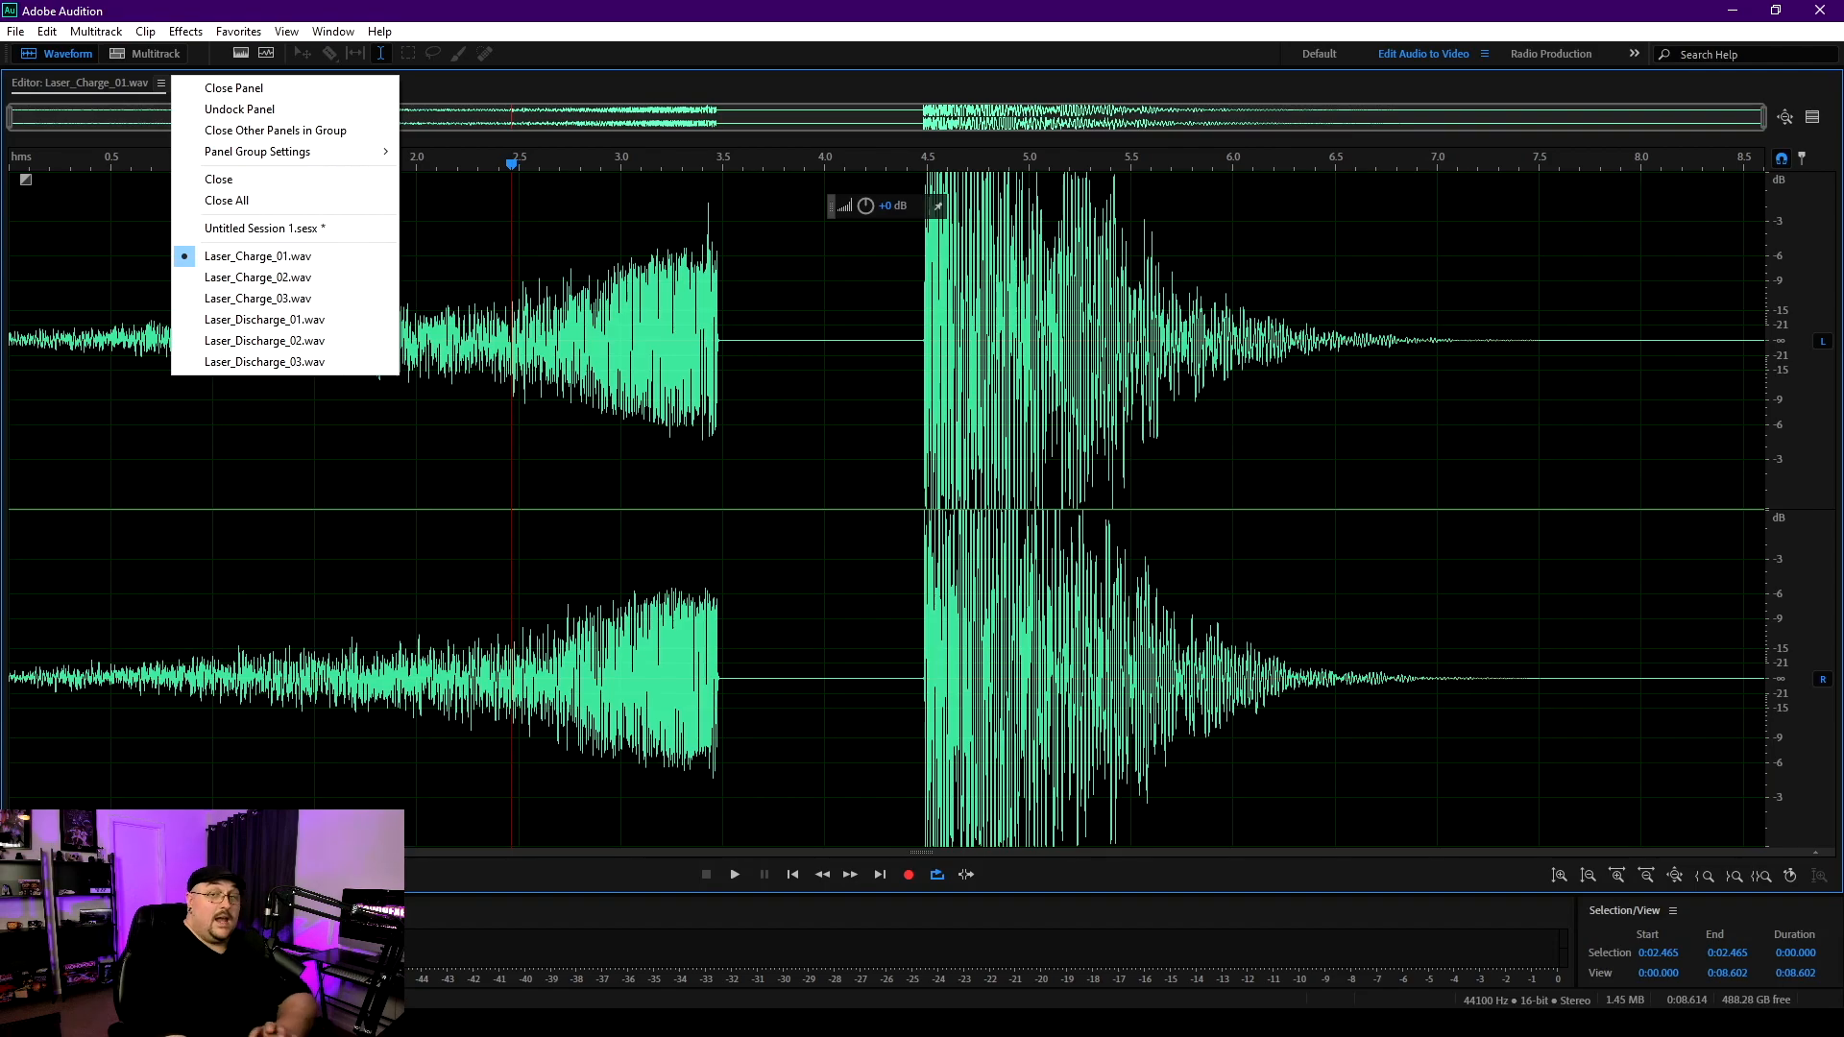
click(824, 442)
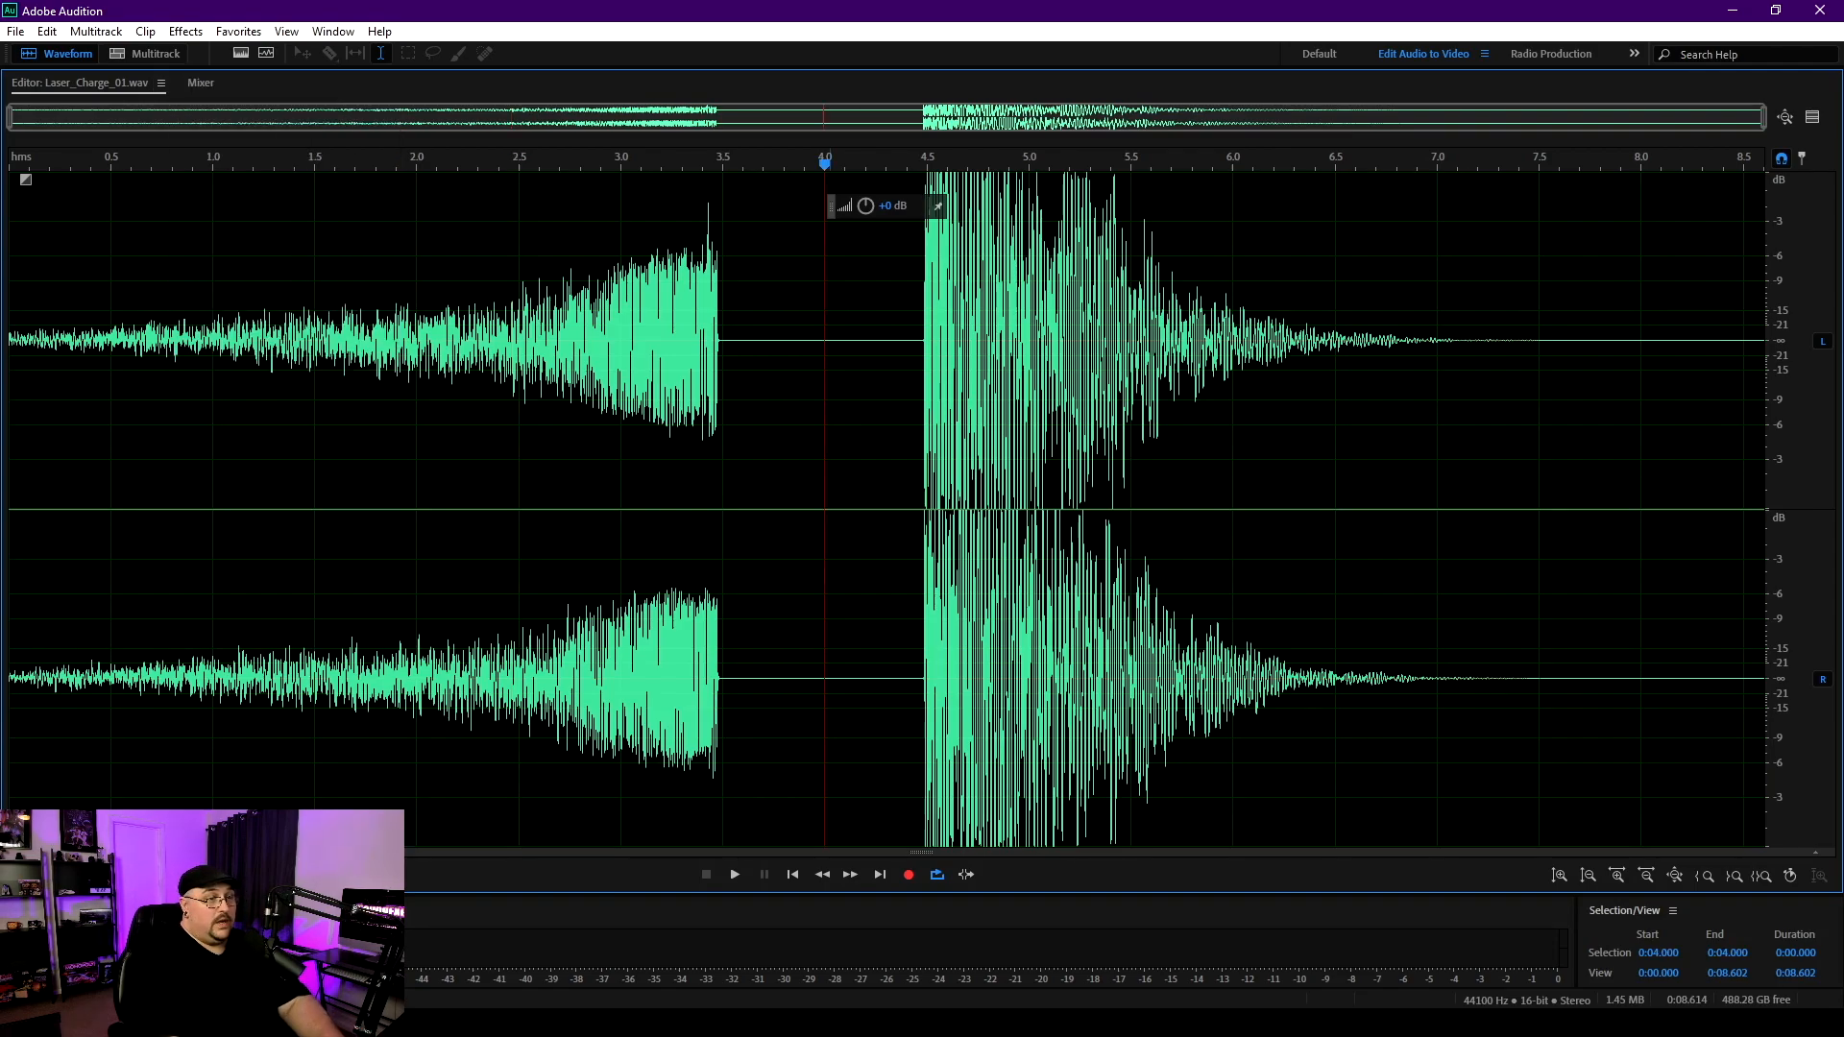
right_click(830, 440)
mouse_move(961, 570)
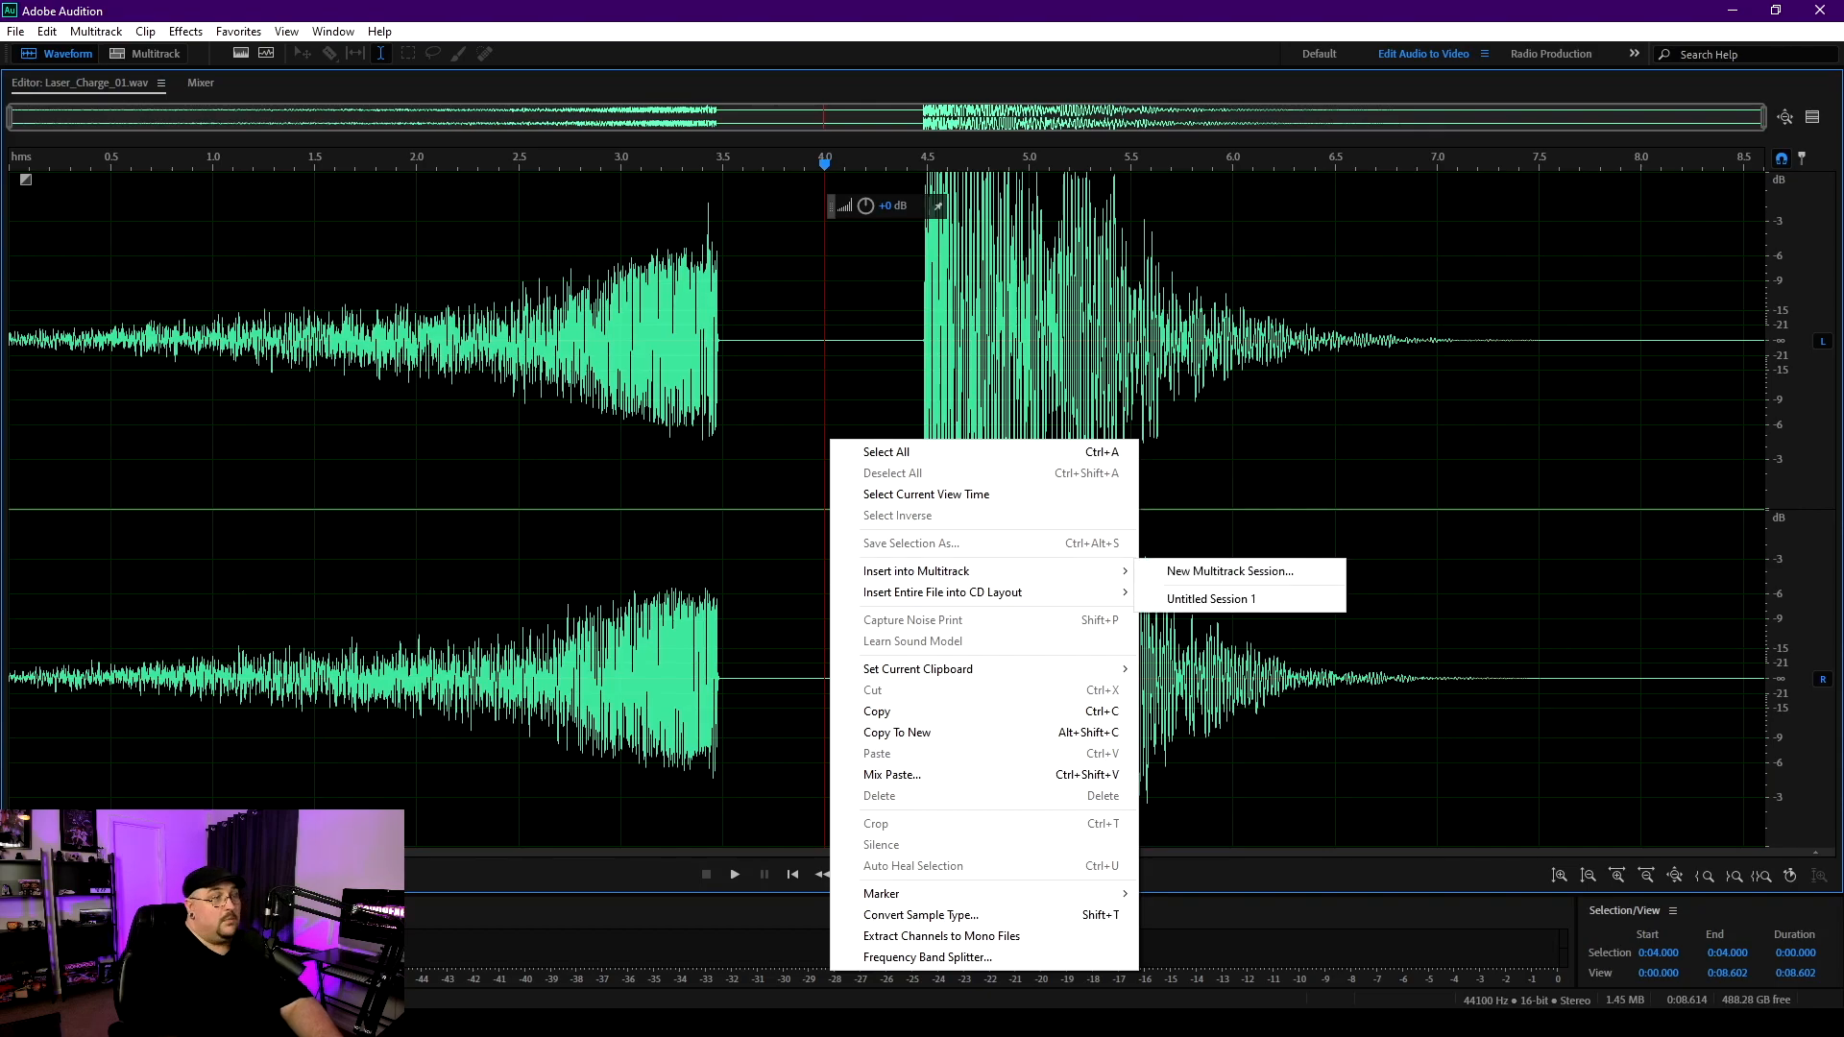
click(1201, 594)
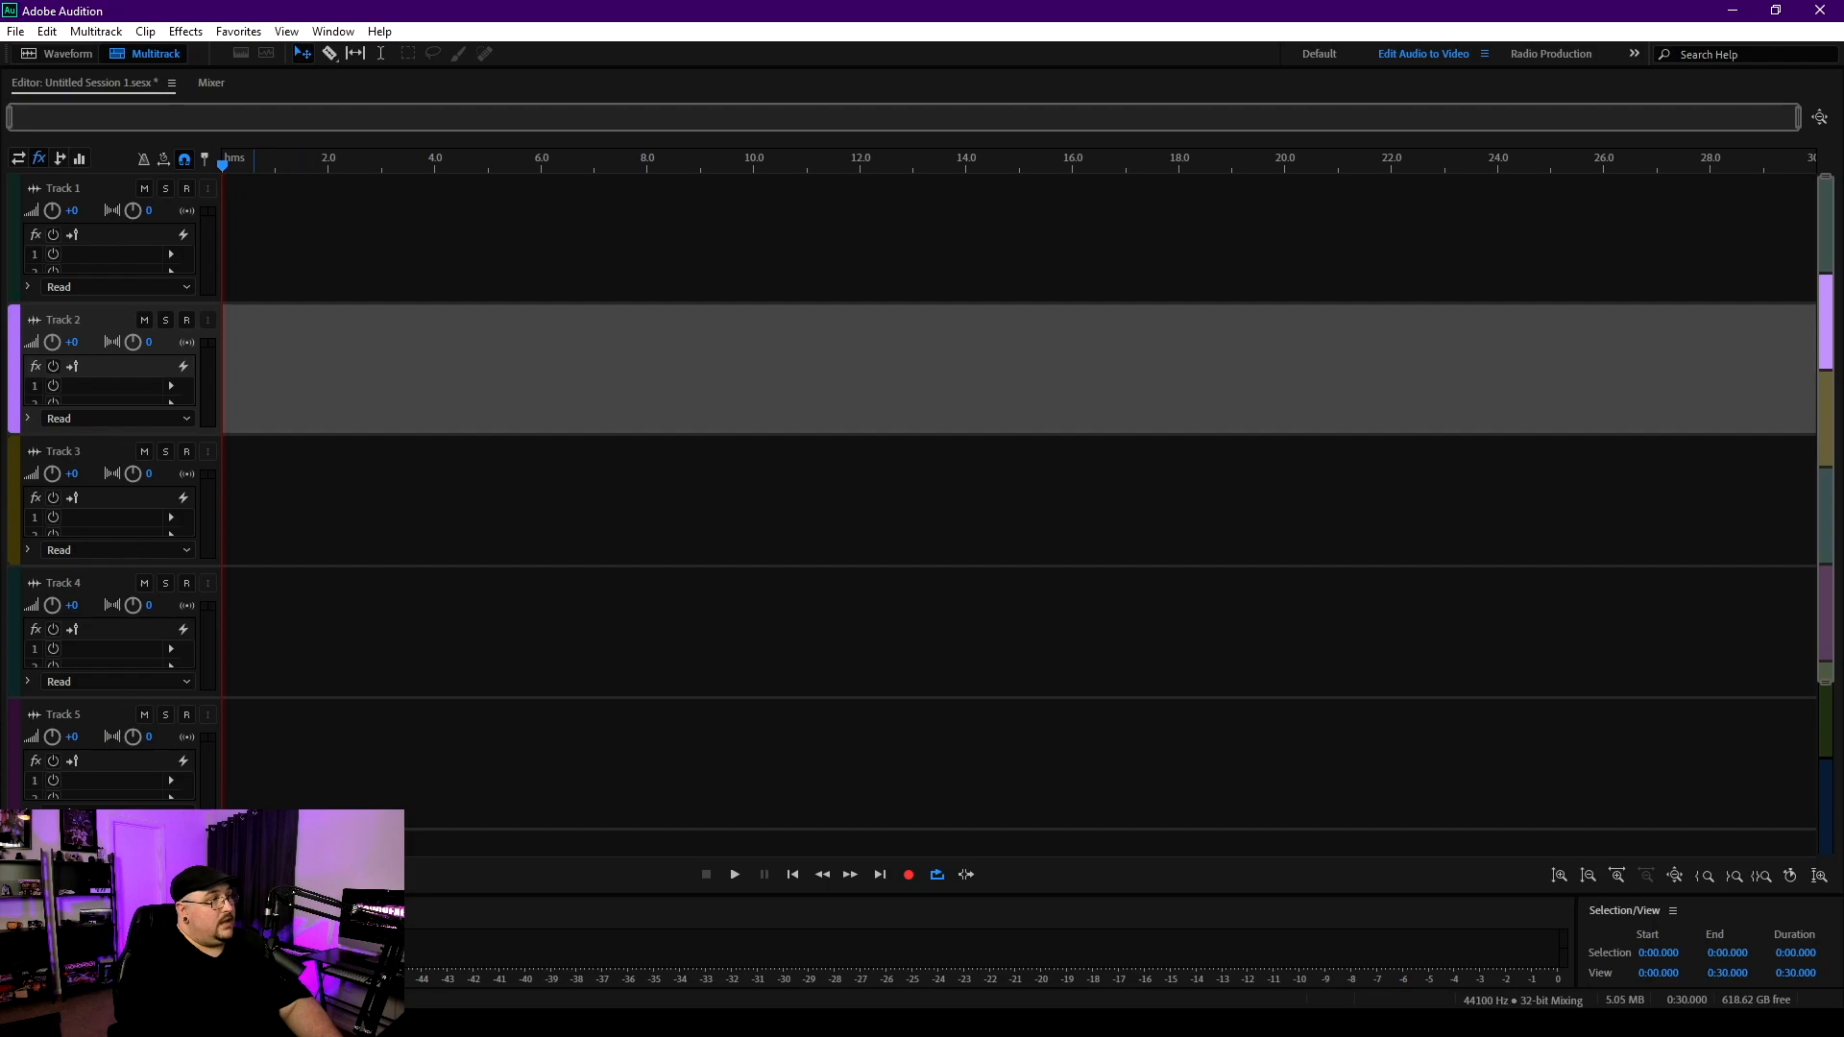
Step: Insert Laser_Charge_01 to 03 and Laser_Discharge_01 to 03 from the Converted folder into the session and move all clips to Track 1
click(96, 31)
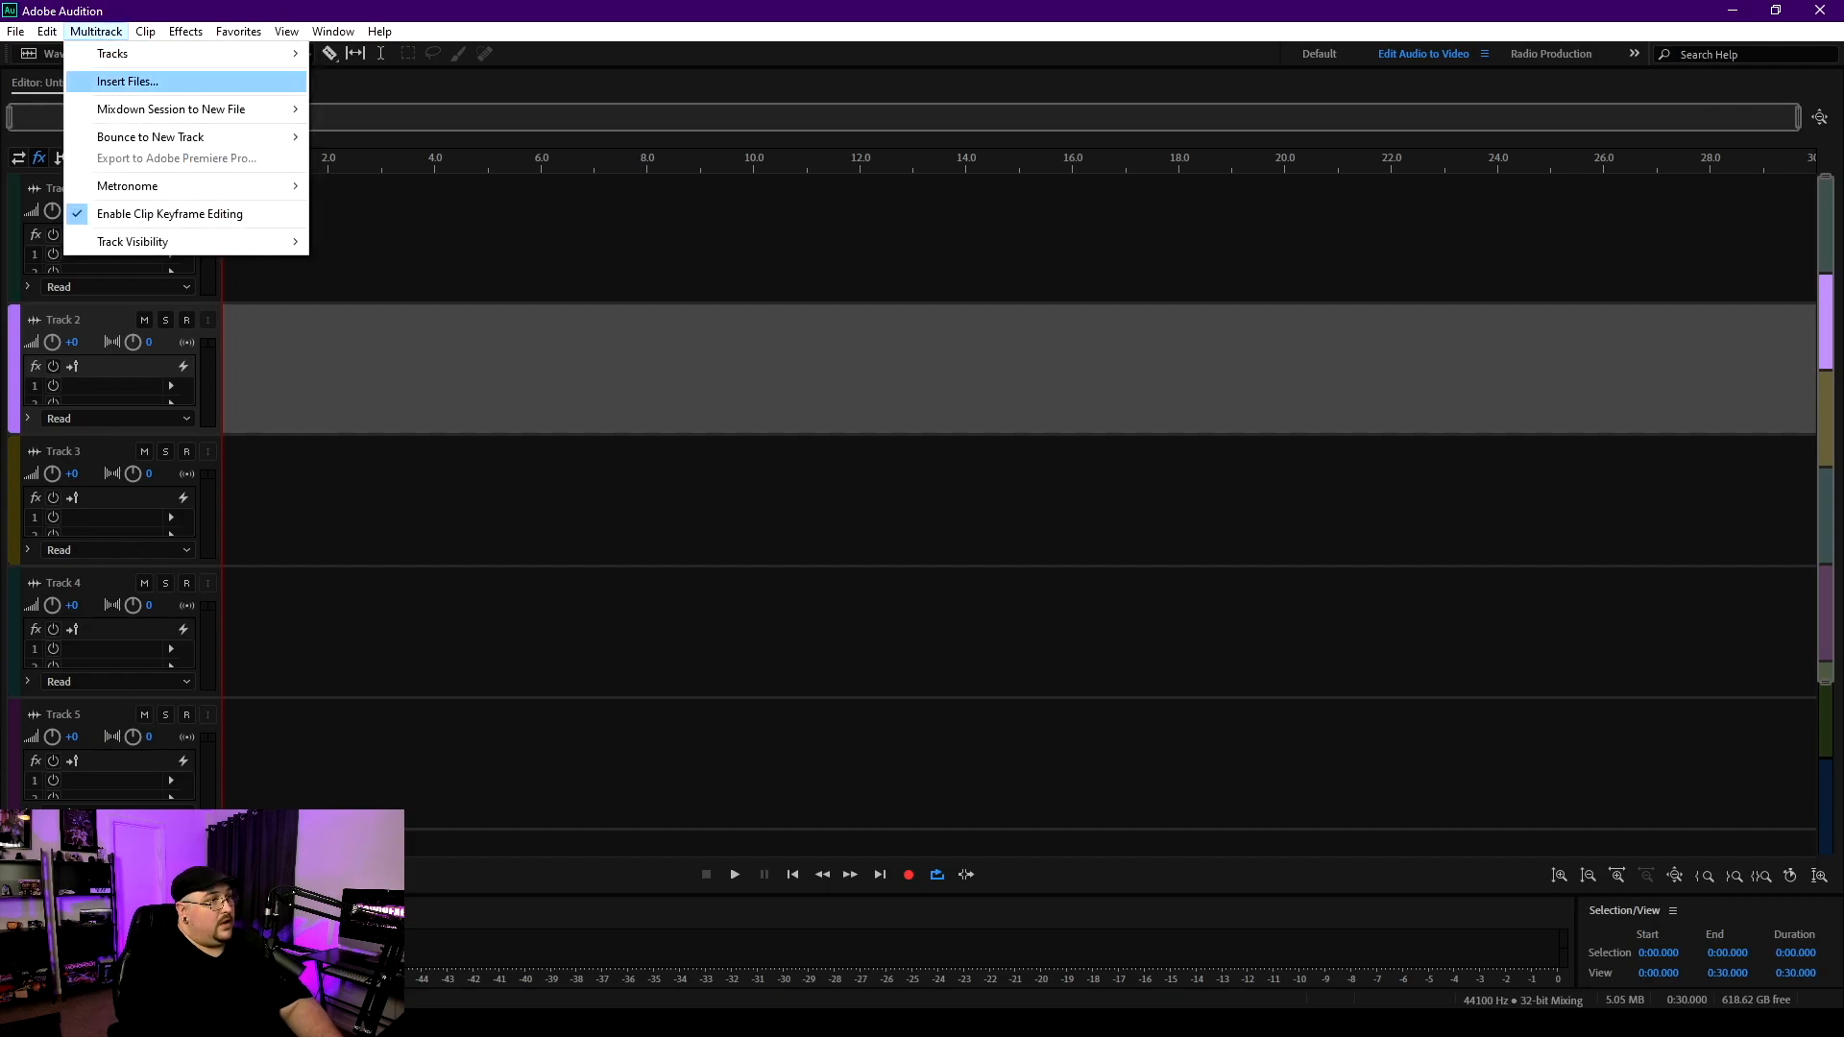
click(128, 80)
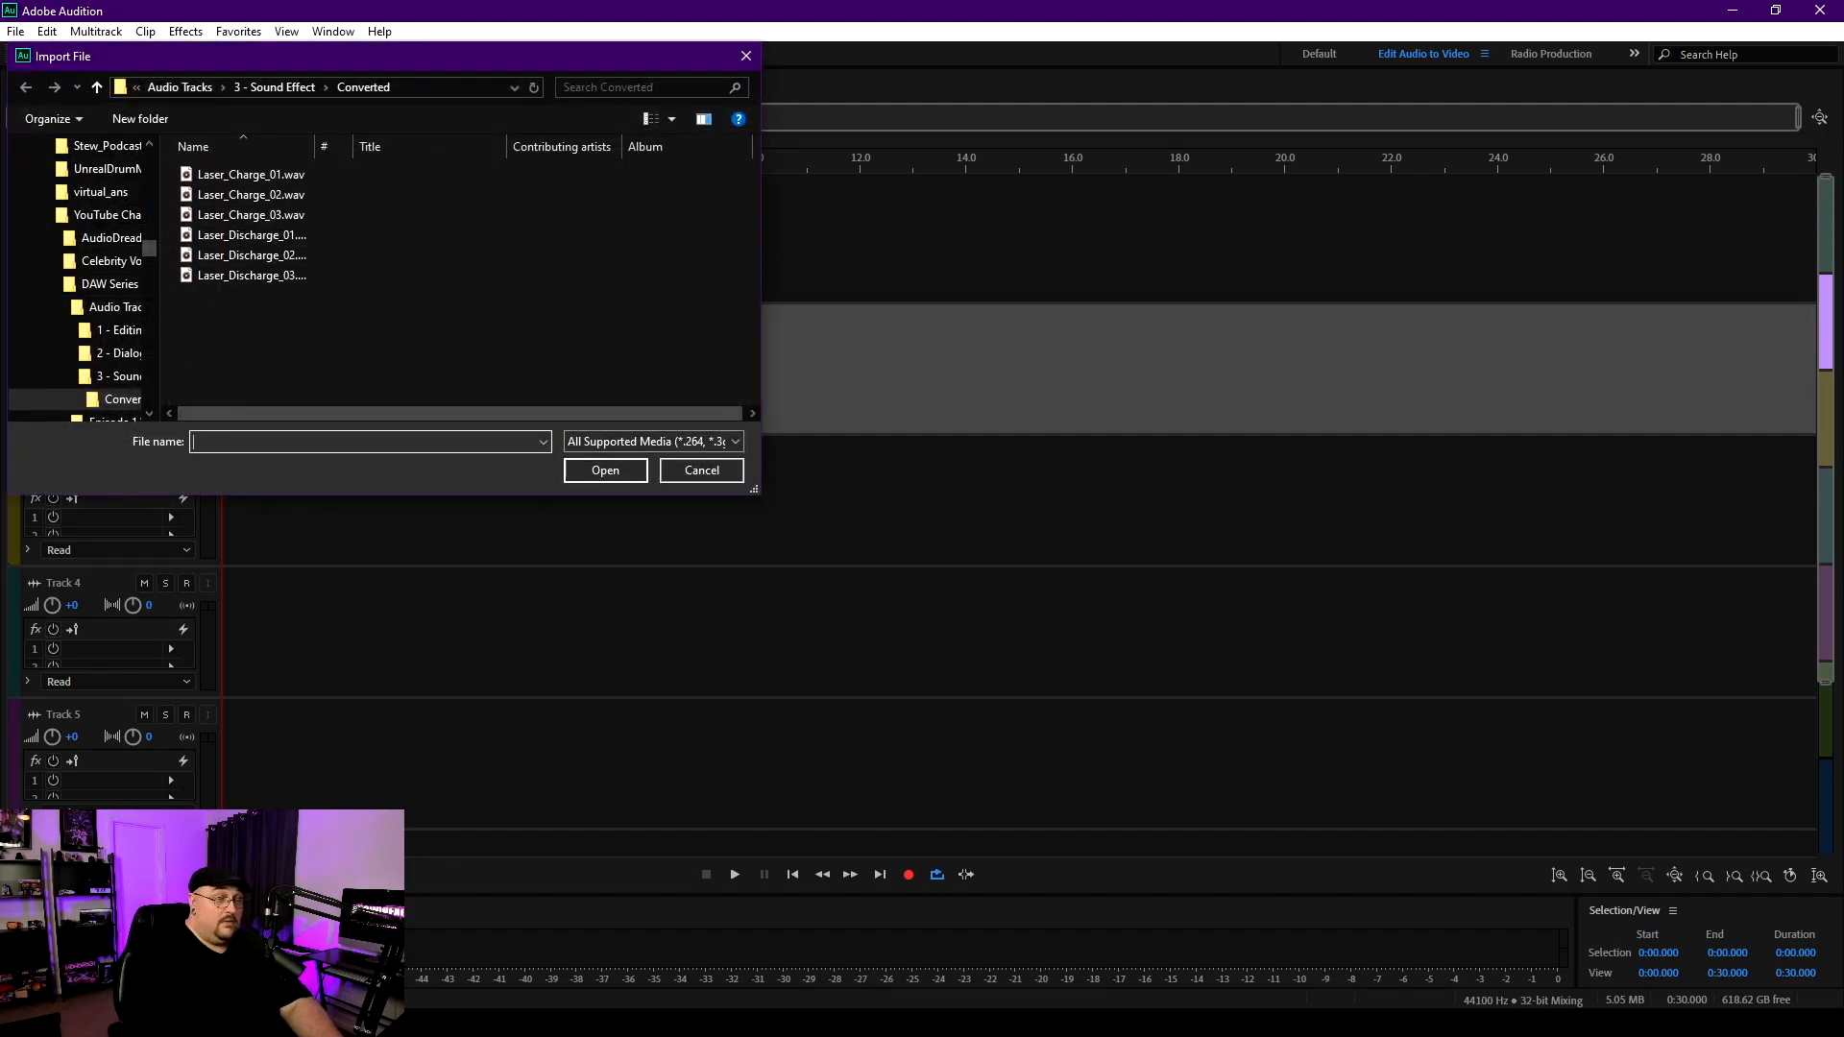
drag(265, 335, 225, 167)
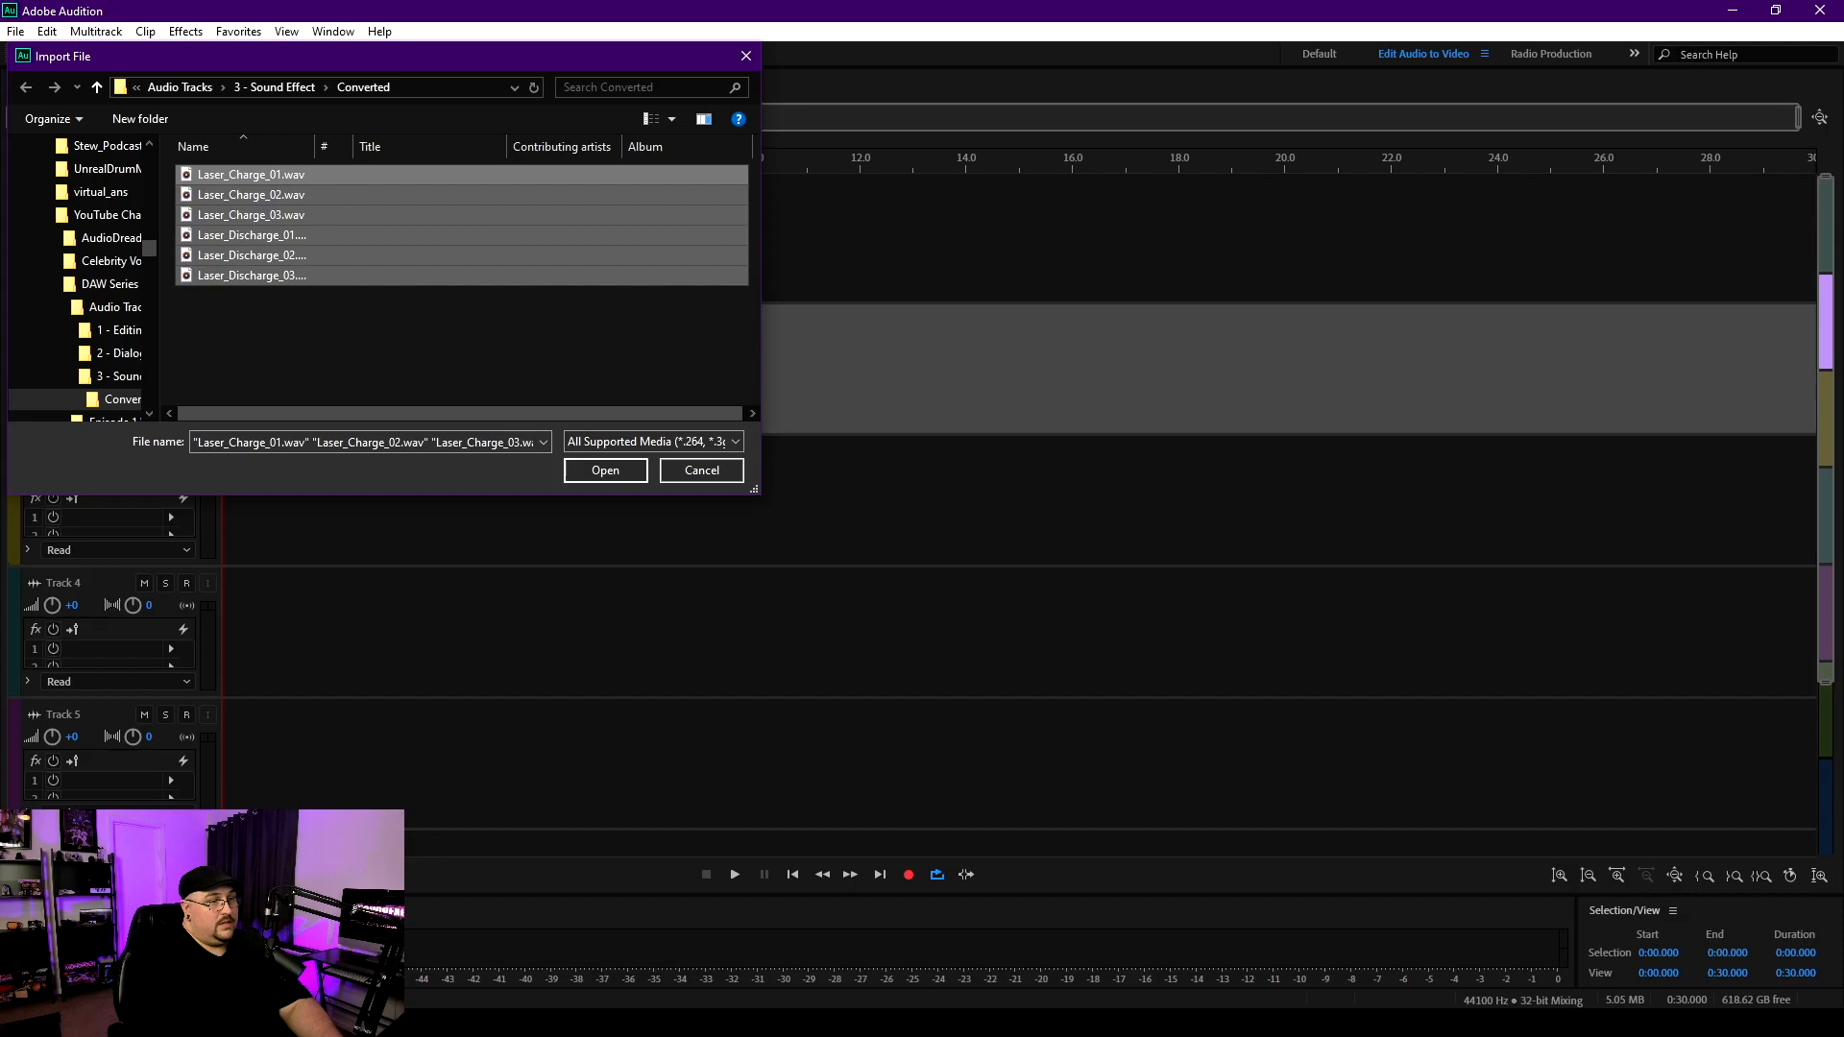
click(605, 470)
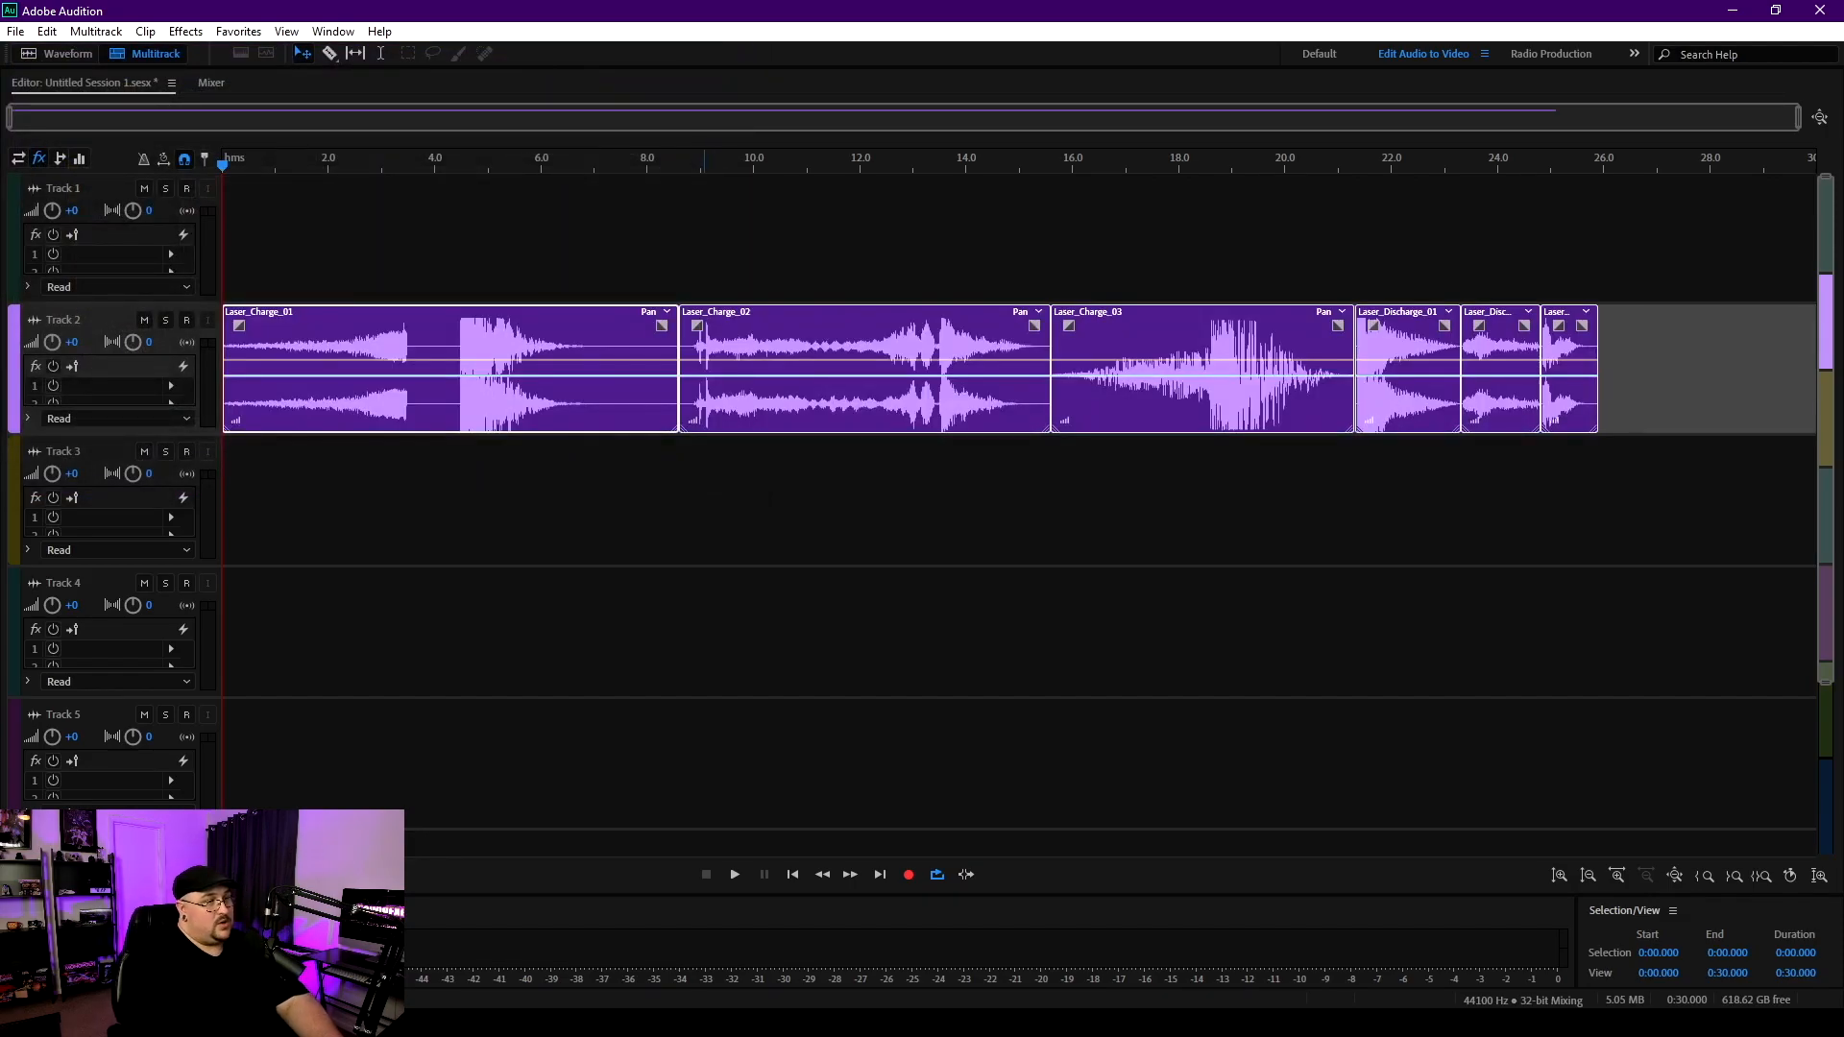
drag(494, 375, 475, 243)
click(844, 500)
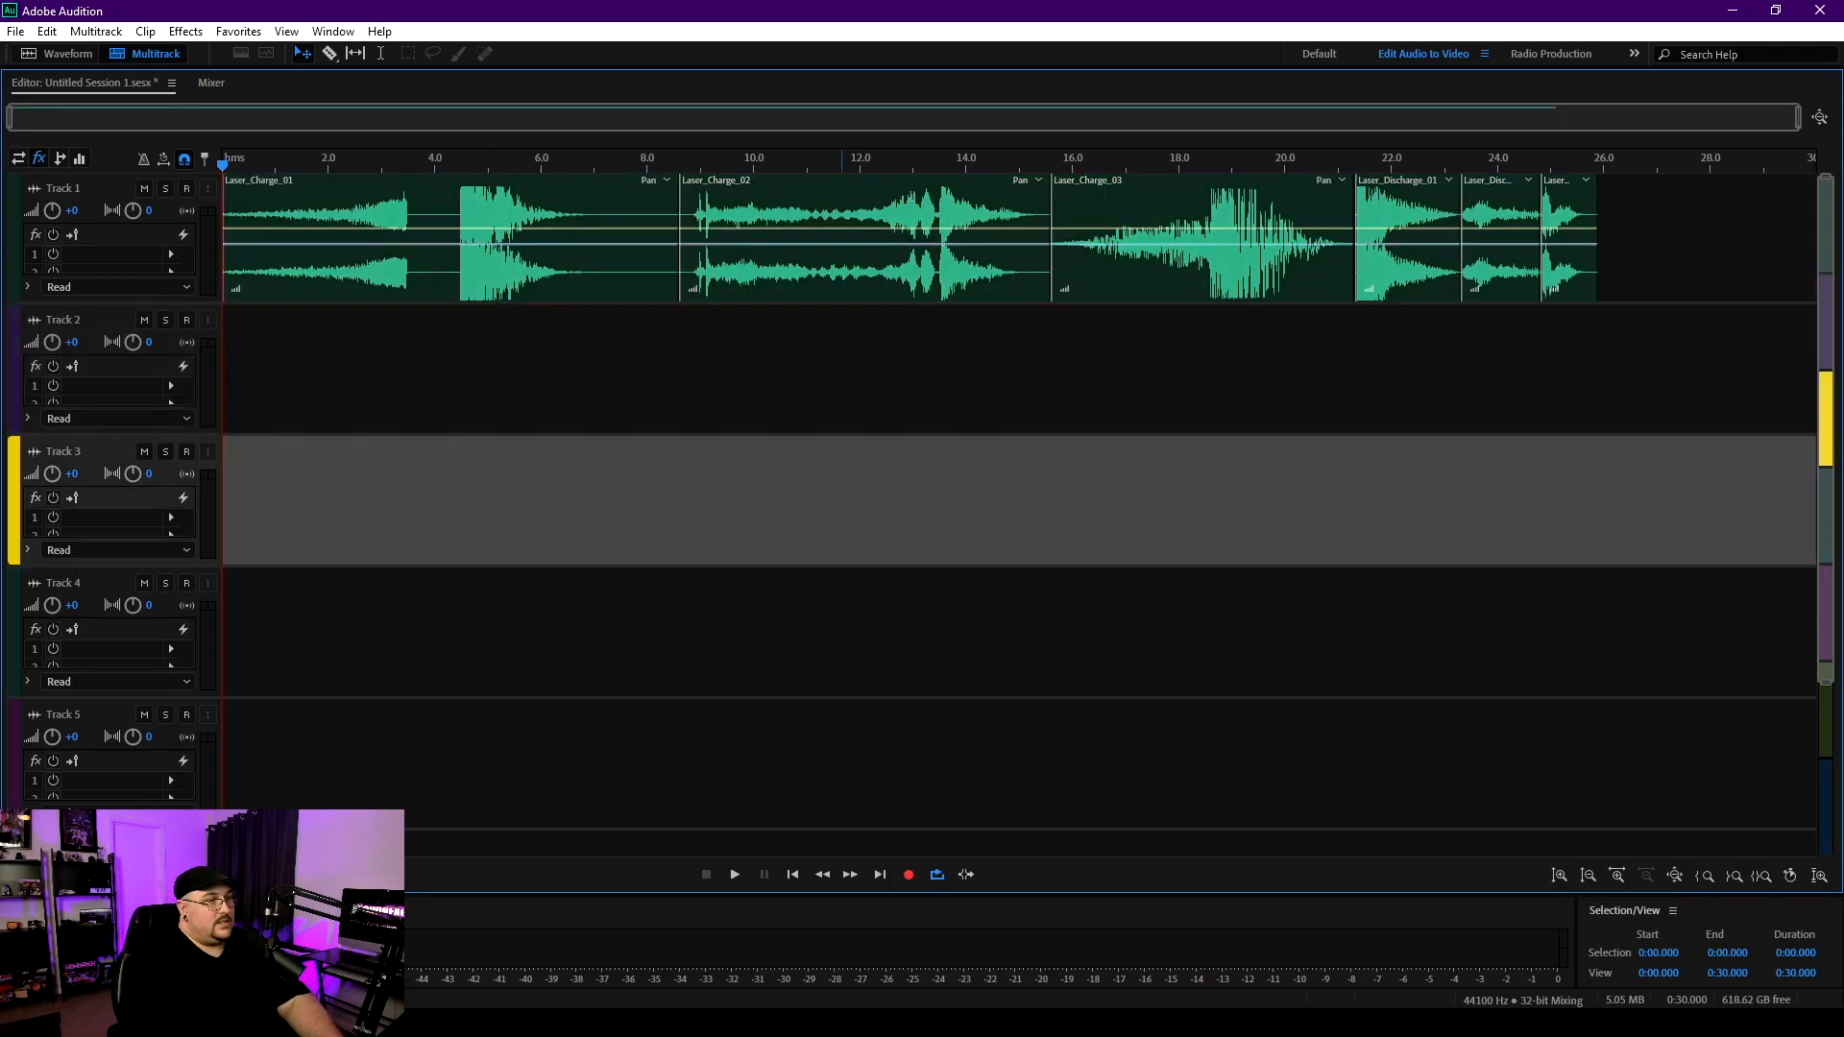
Step: Move Laser_Charge_02, Laser_Charge_03 and Laser_Discharge_01 to 03 to the start of Tracks 2 to 6, one clip per track
drag(865, 240, 407, 372)
drag(1200, 240, 371, 502)
click(1407, 240)
drag(1407, 240, 275, 634)
drag(1498, 240, 261, 753)
drag(1569, 240, 252, 831)
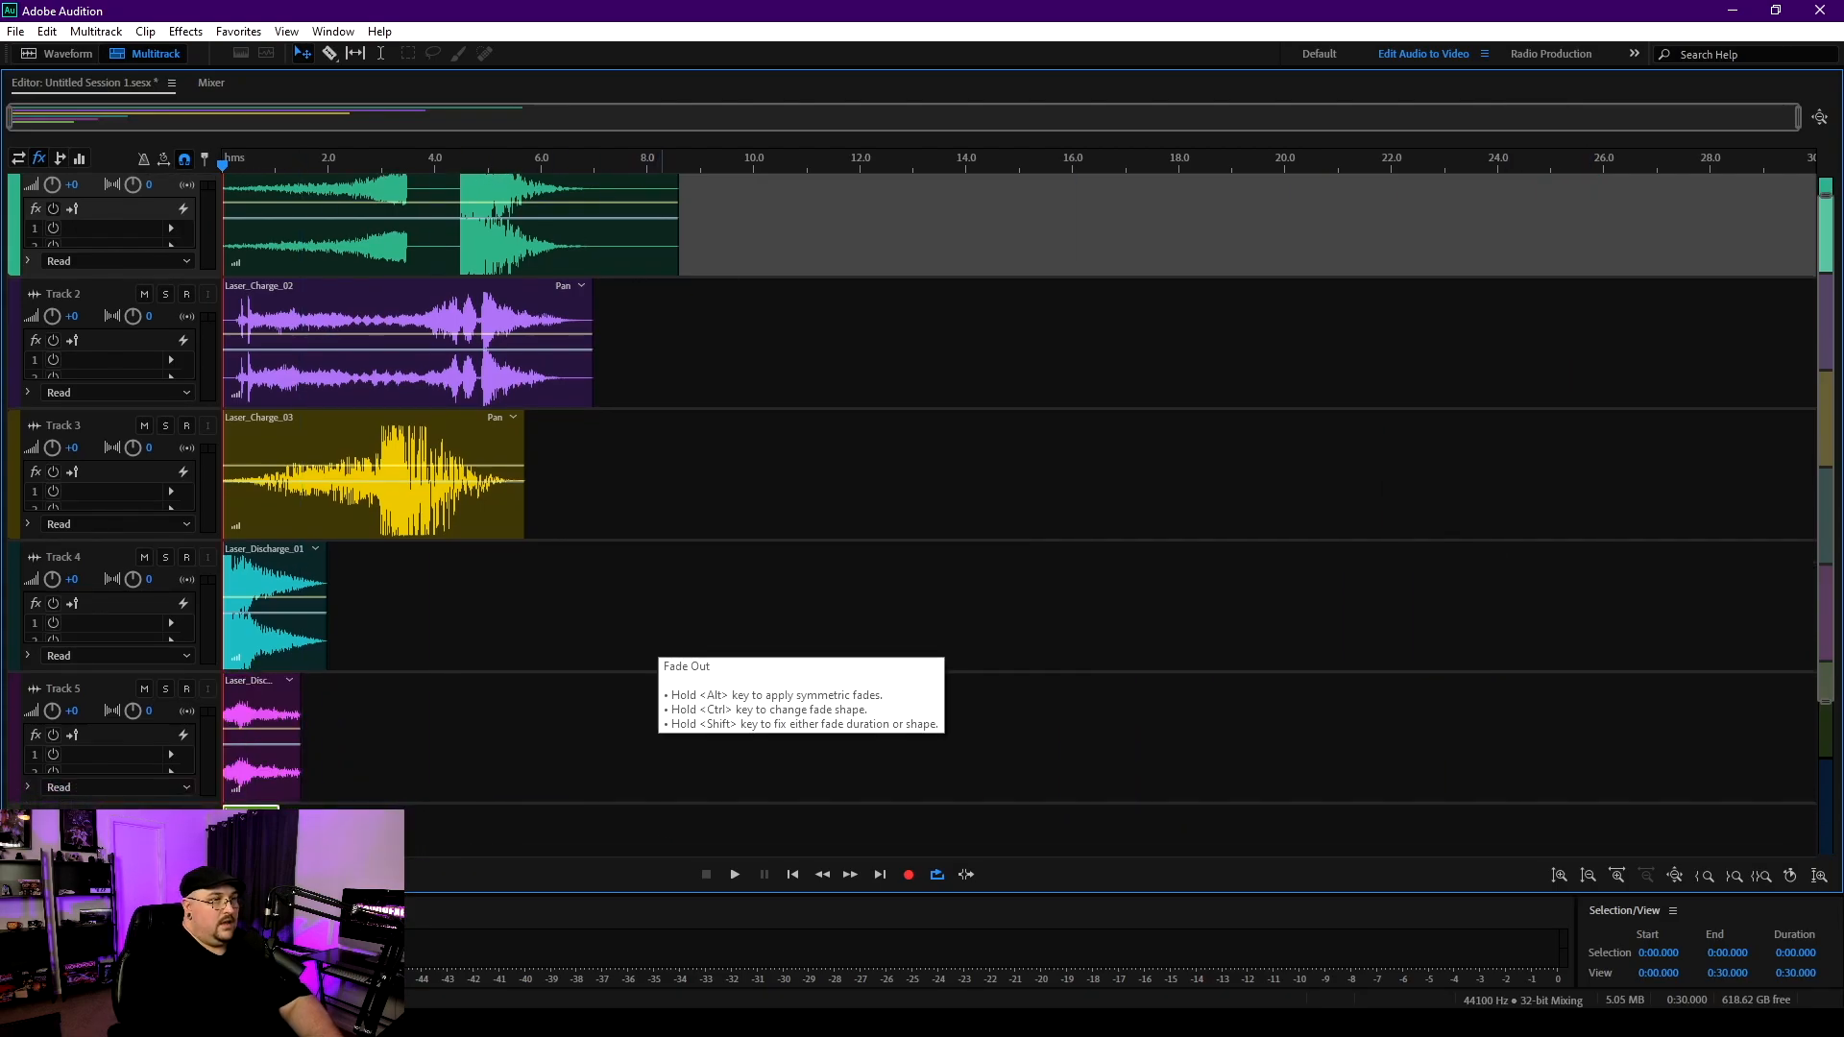
scroll(912, 499, up, 1)
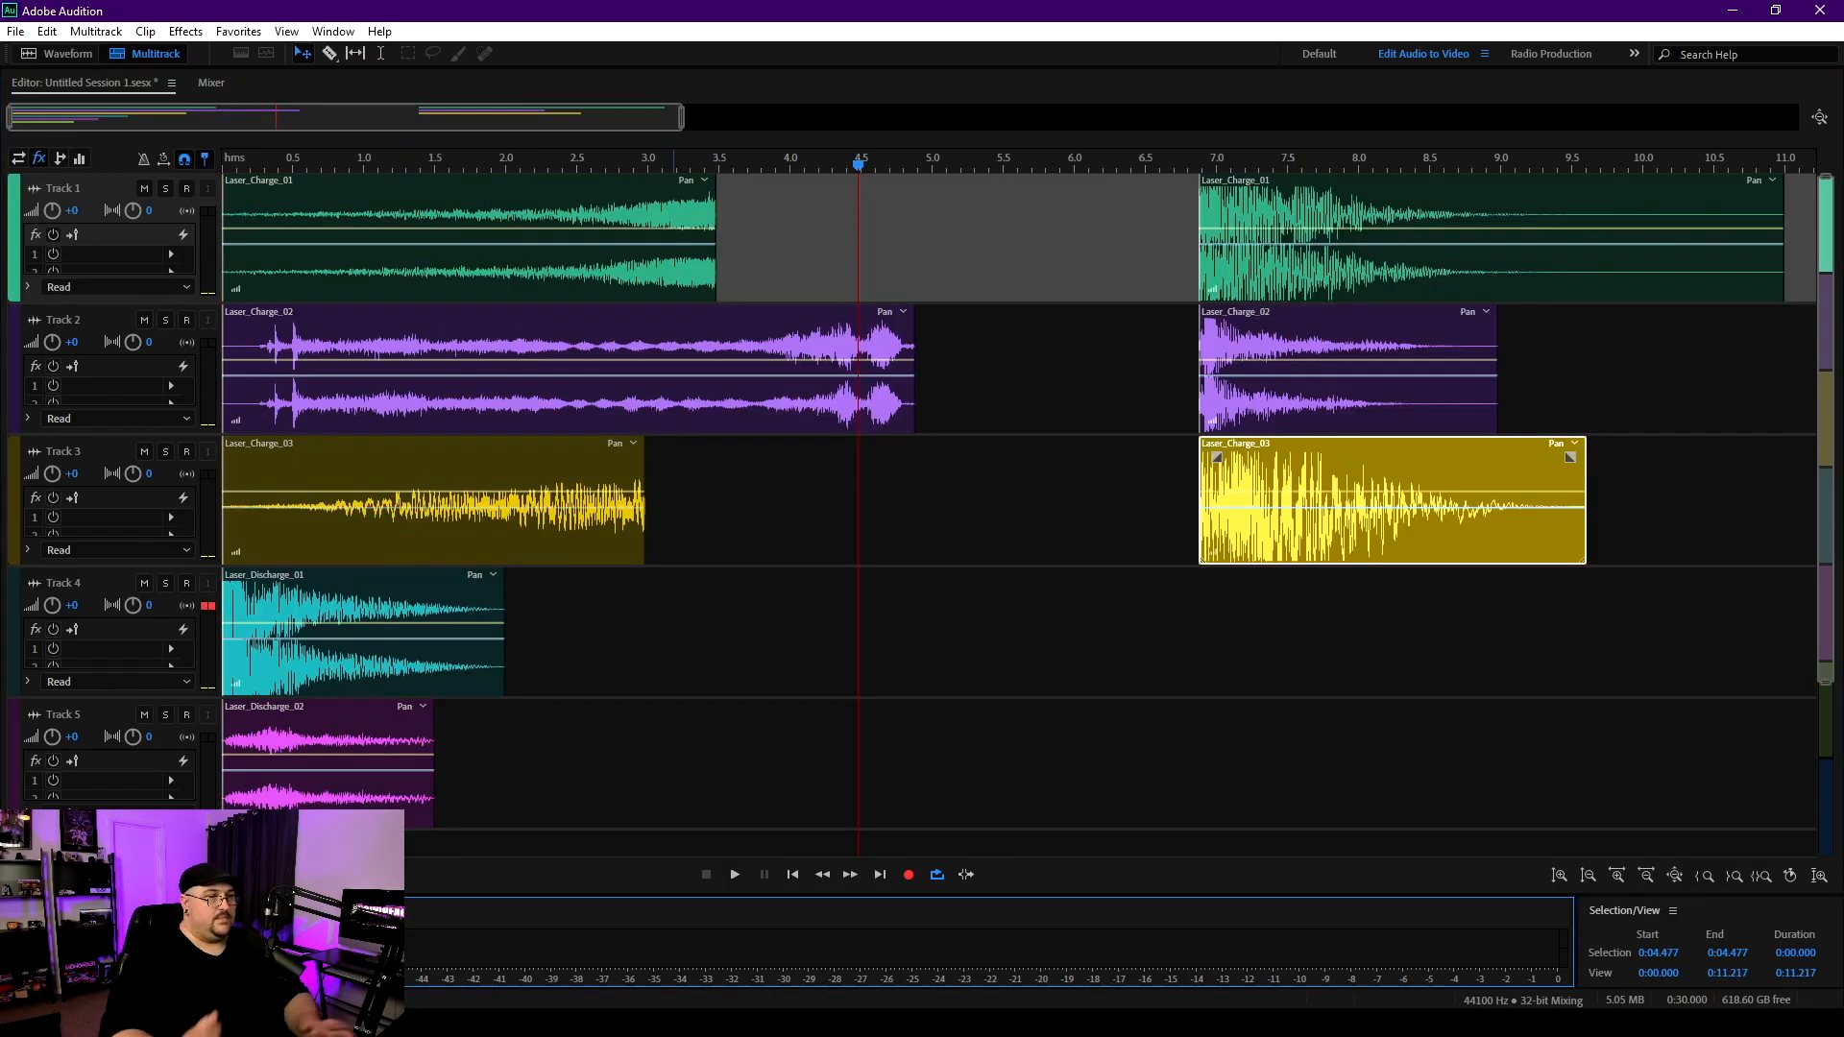
scroll(1018, 499, down, 3)
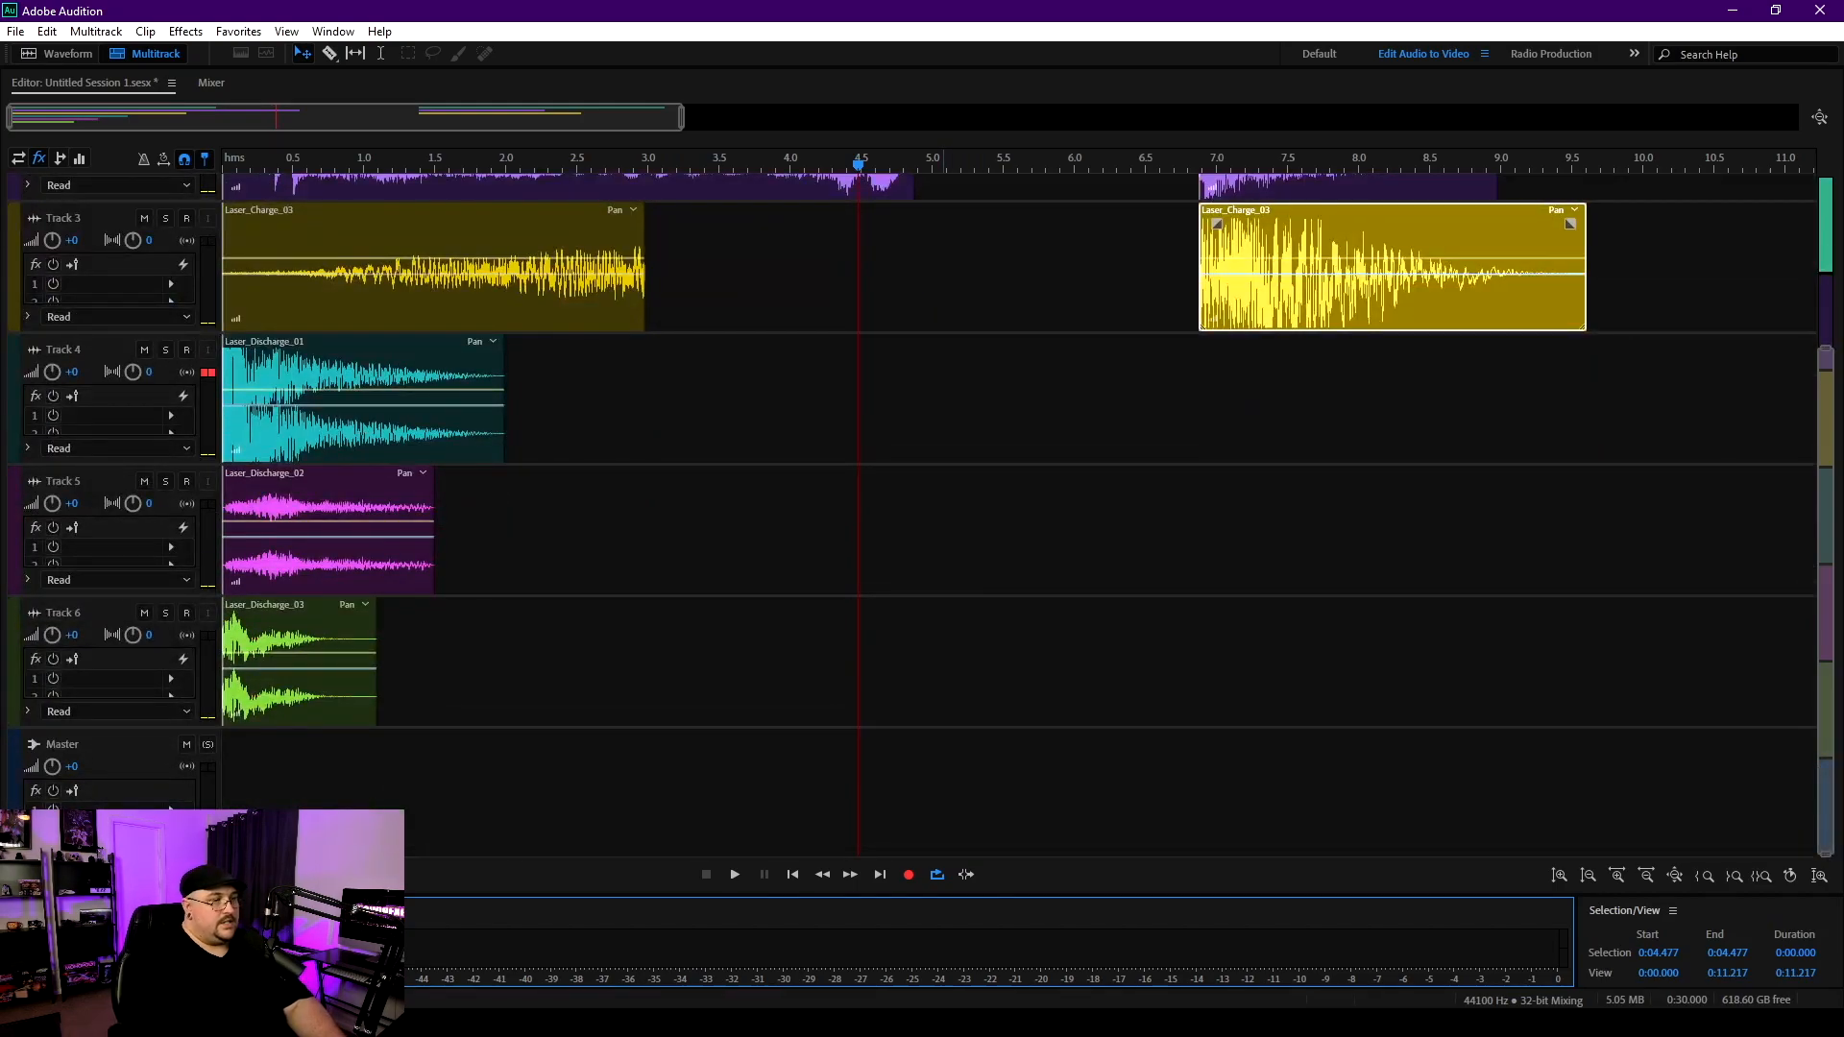
scroll(1018, 500, up, 3)
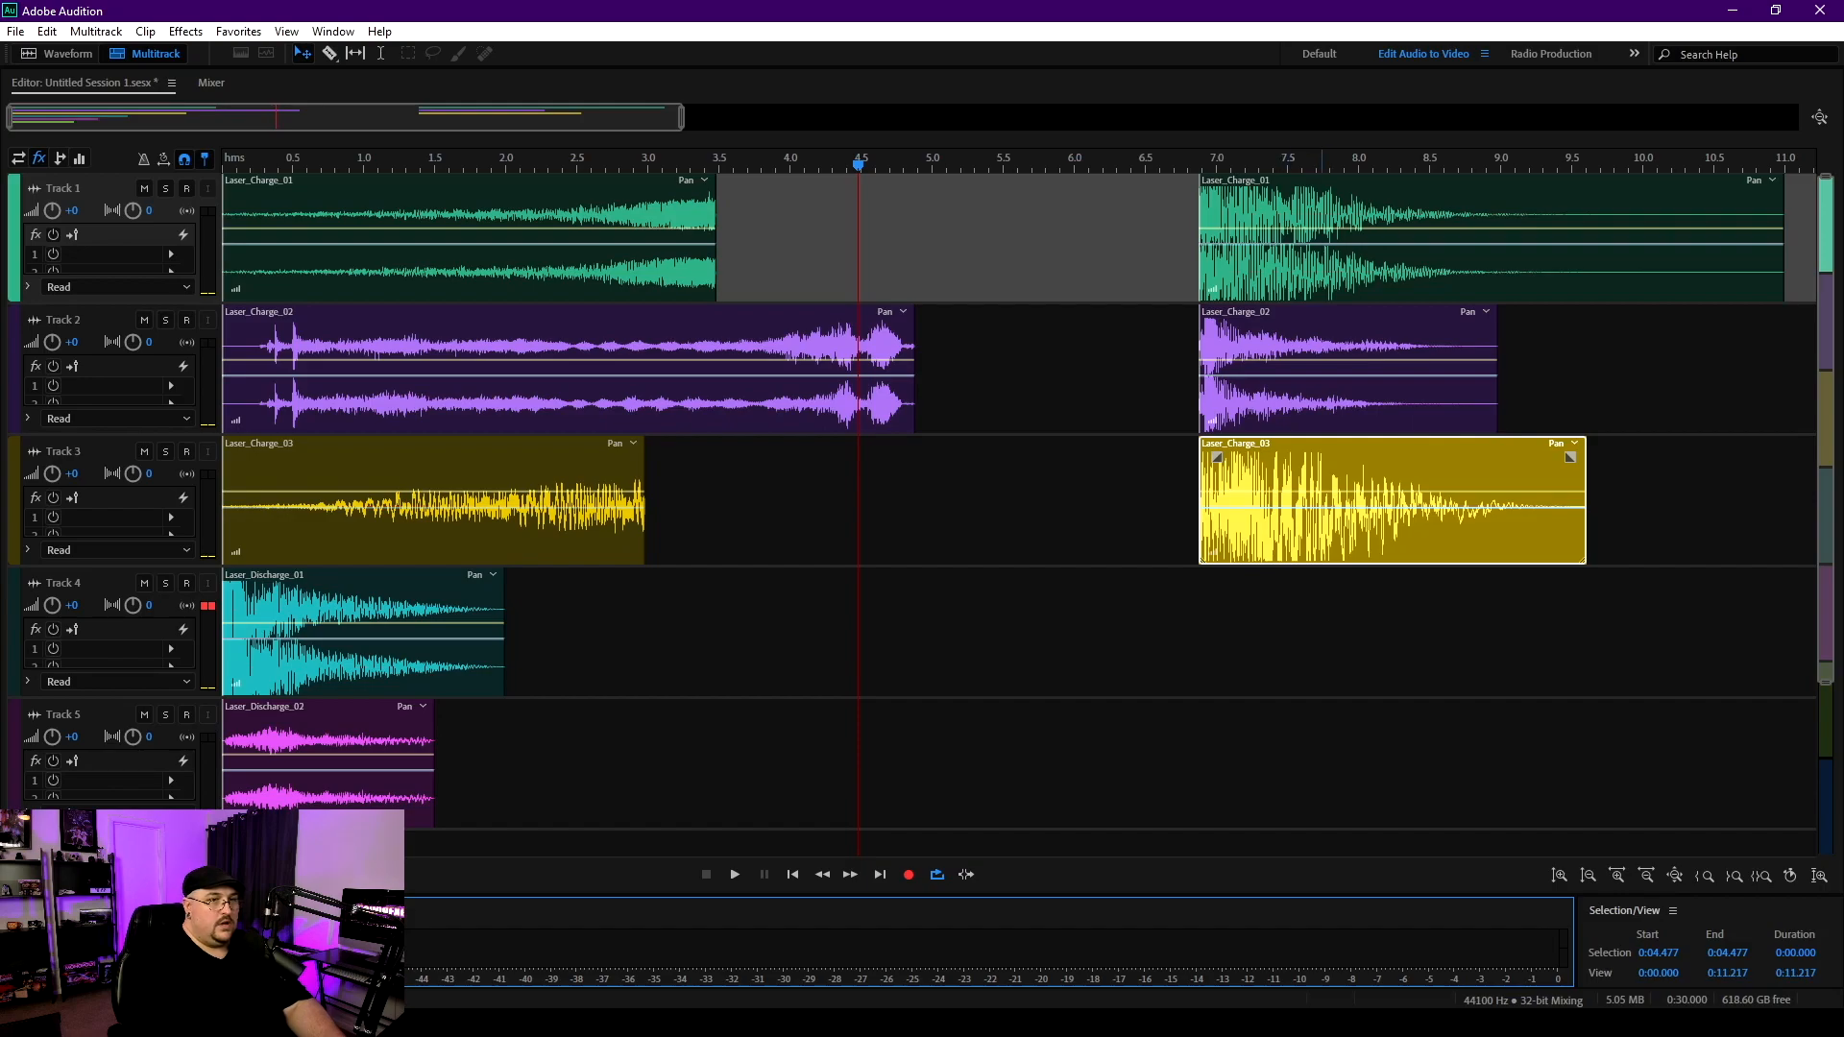
scroll(1018, 499, down, 3)
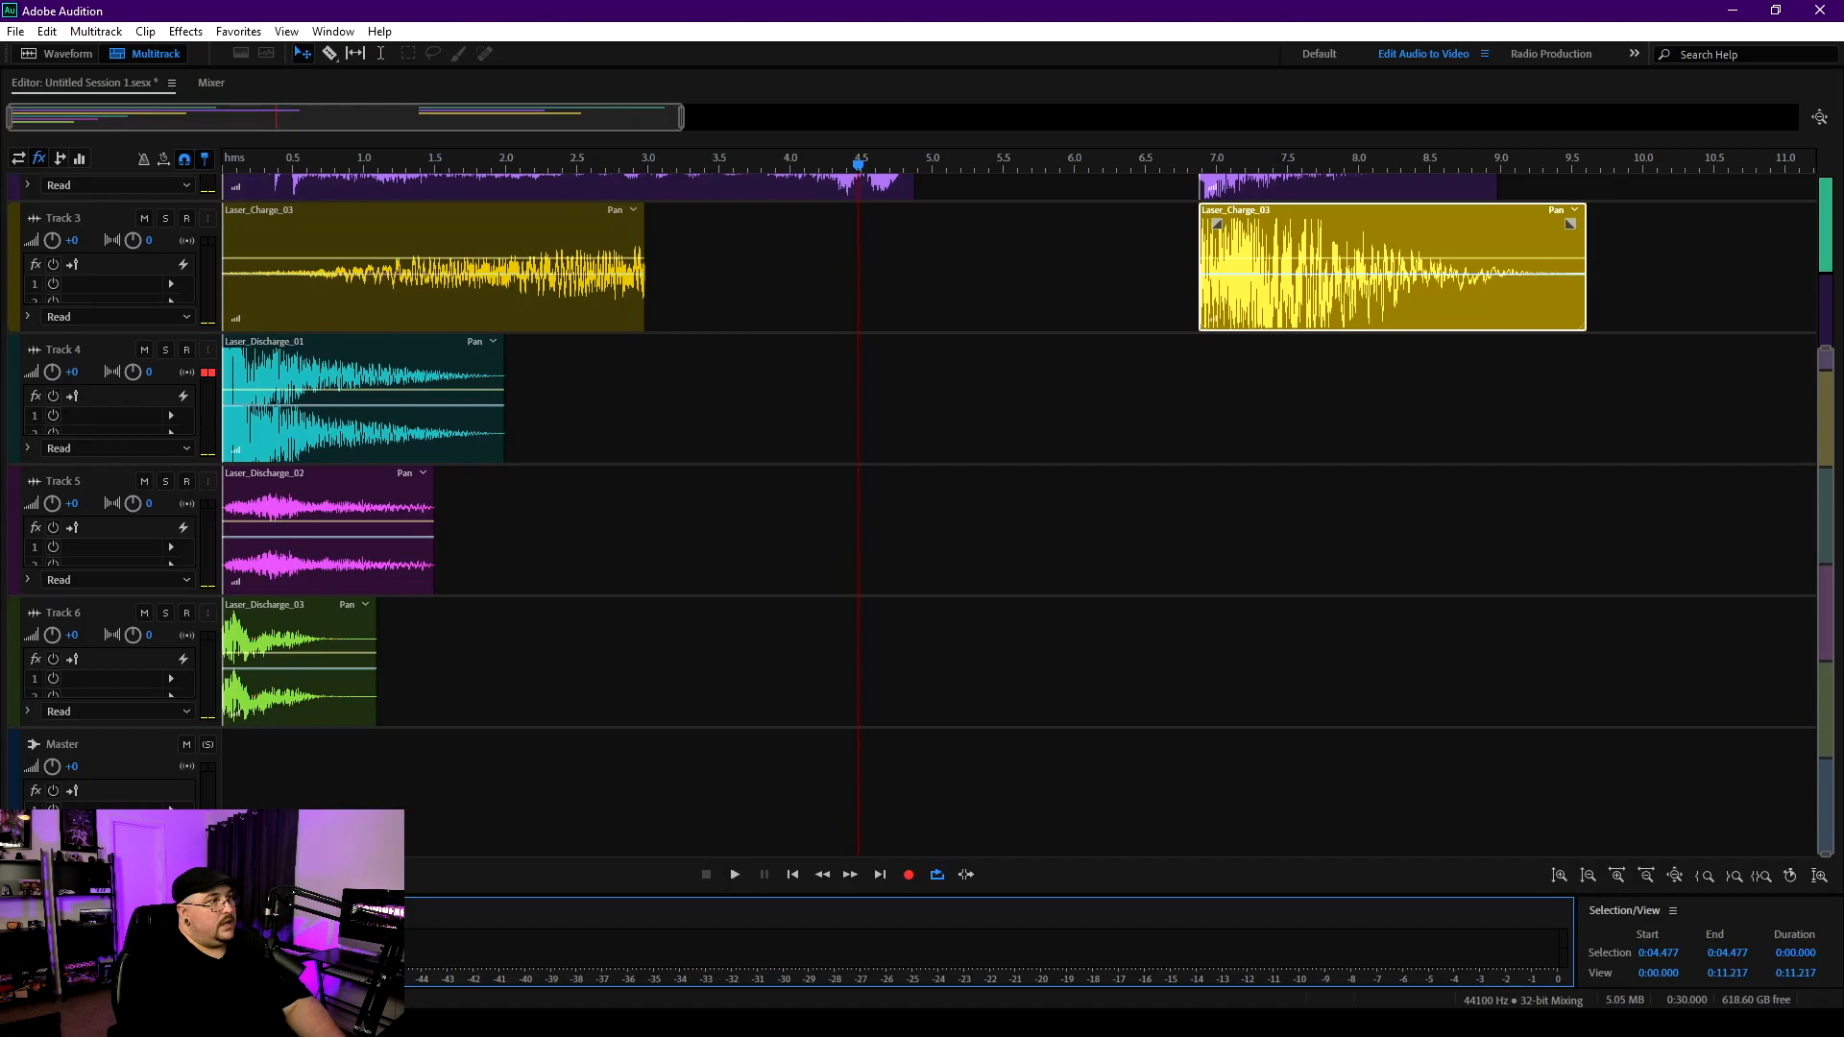
Step: Add three stereo audio tracks to the multitrack session
key(alt+m)
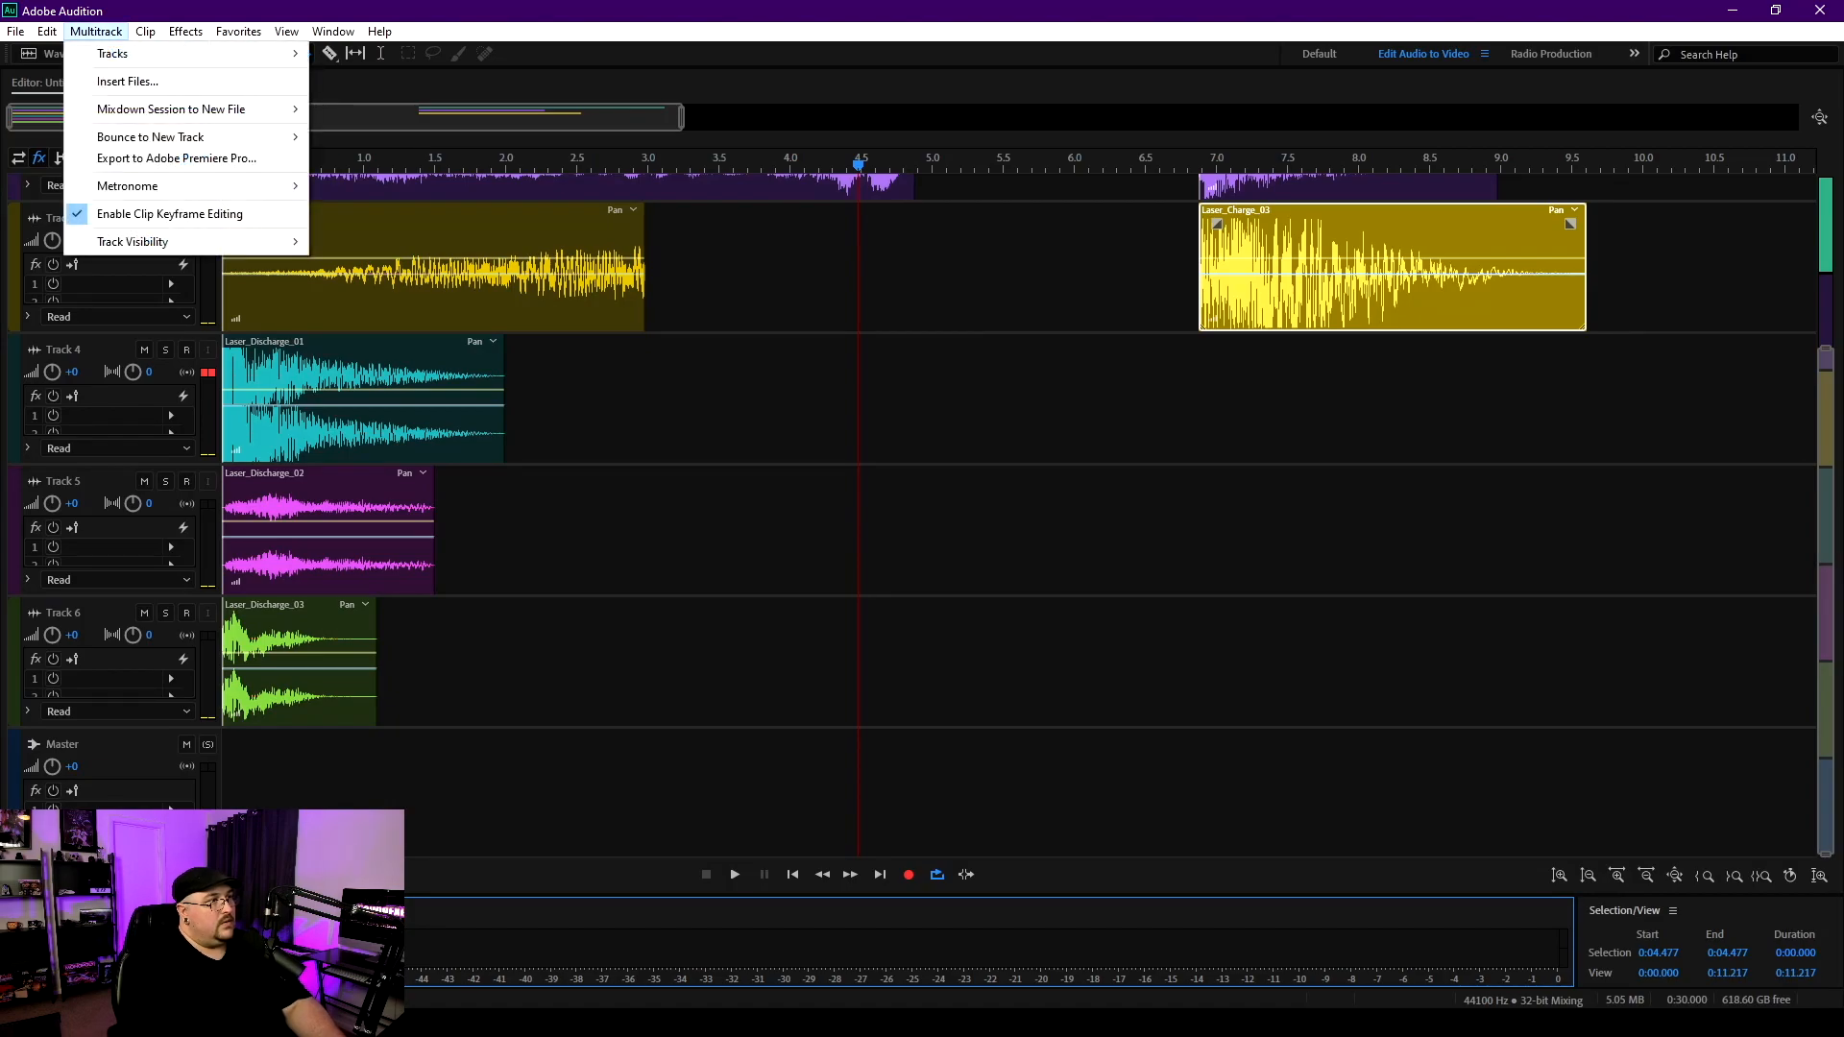
key(Down)
key(Right)
key(Down)
key(Down)
key(Down)
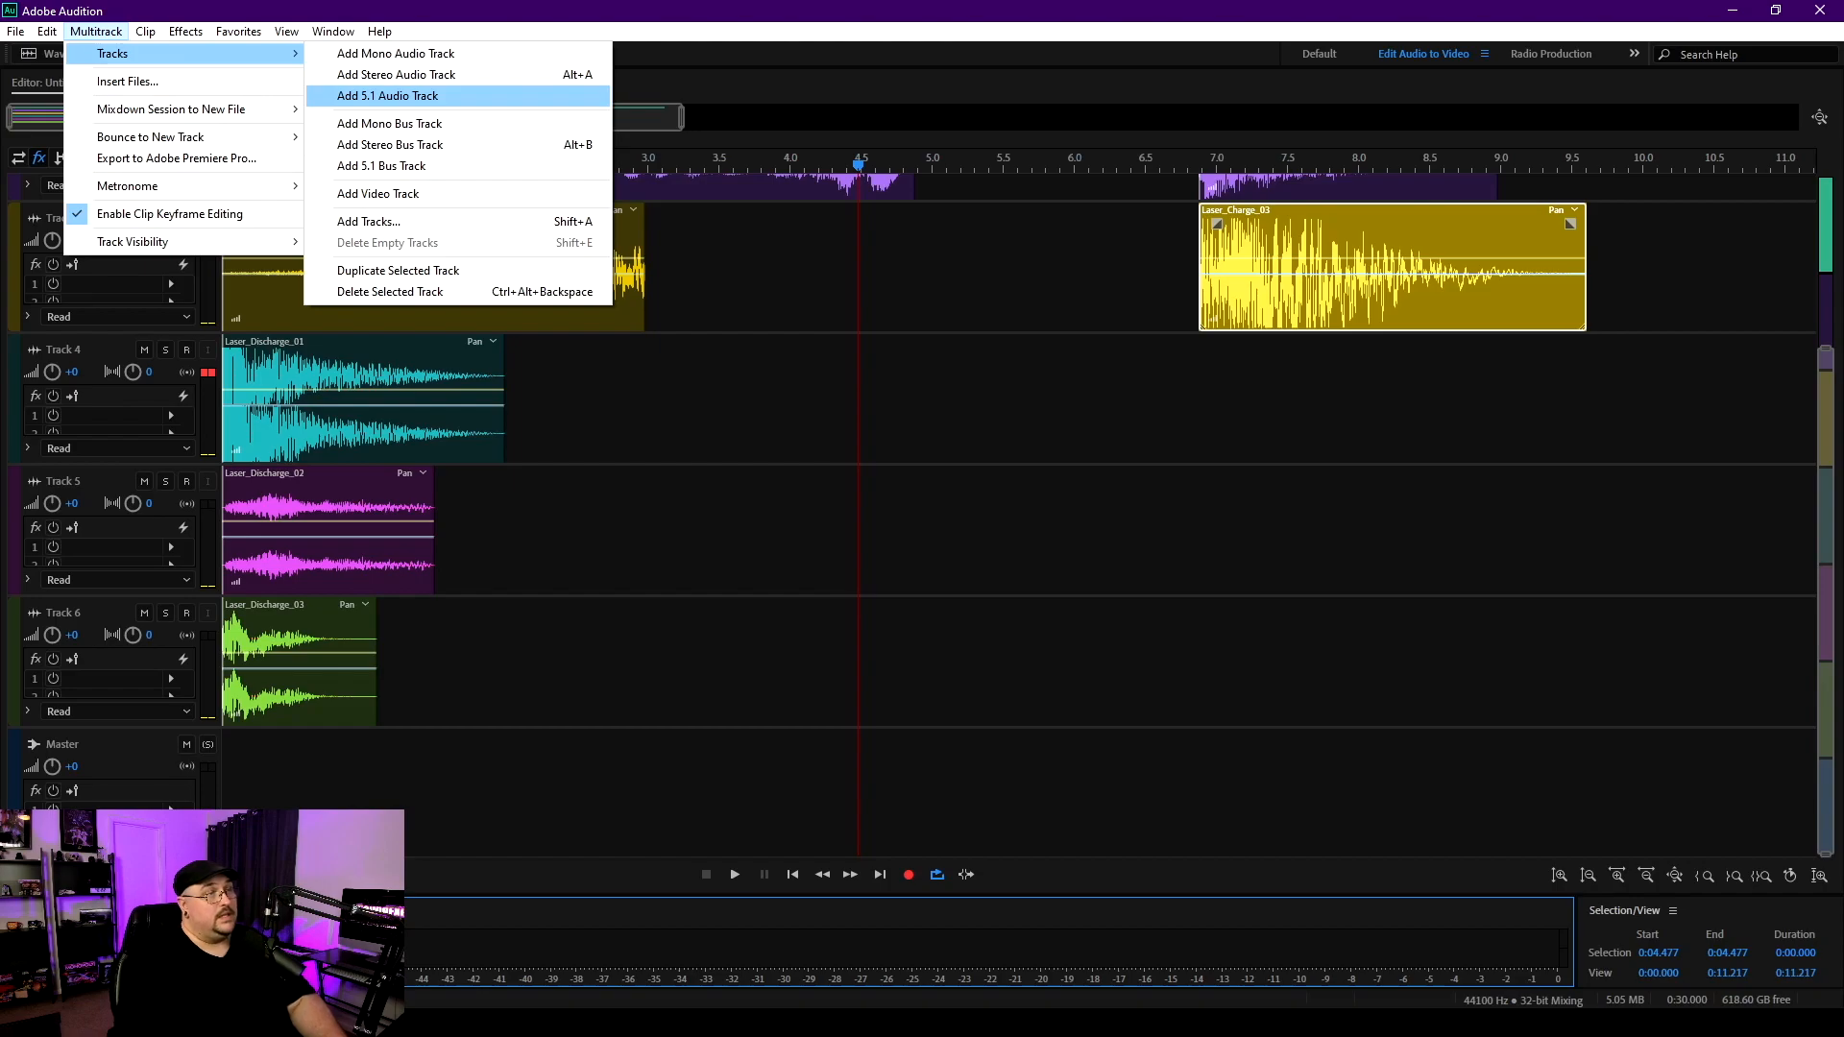
key(Down)
key(Down)
key(Down)
key(Down)
key(Down)
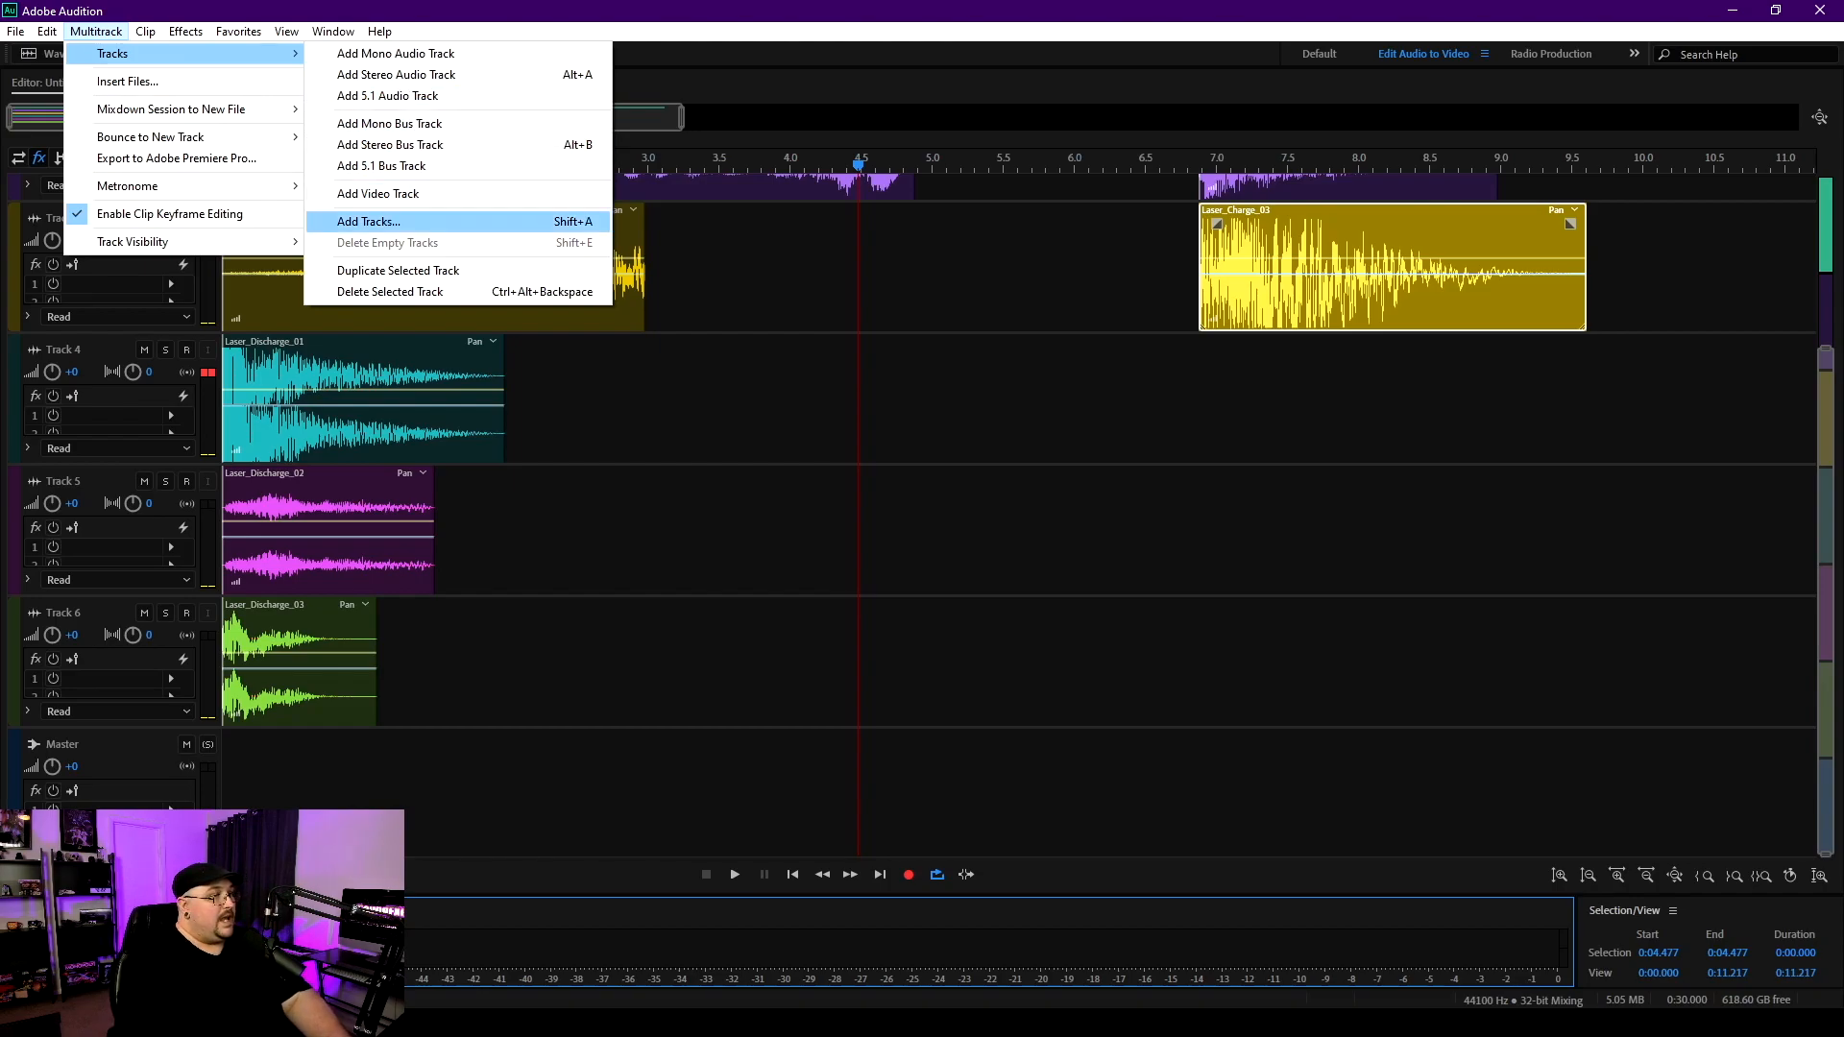
key(Return)
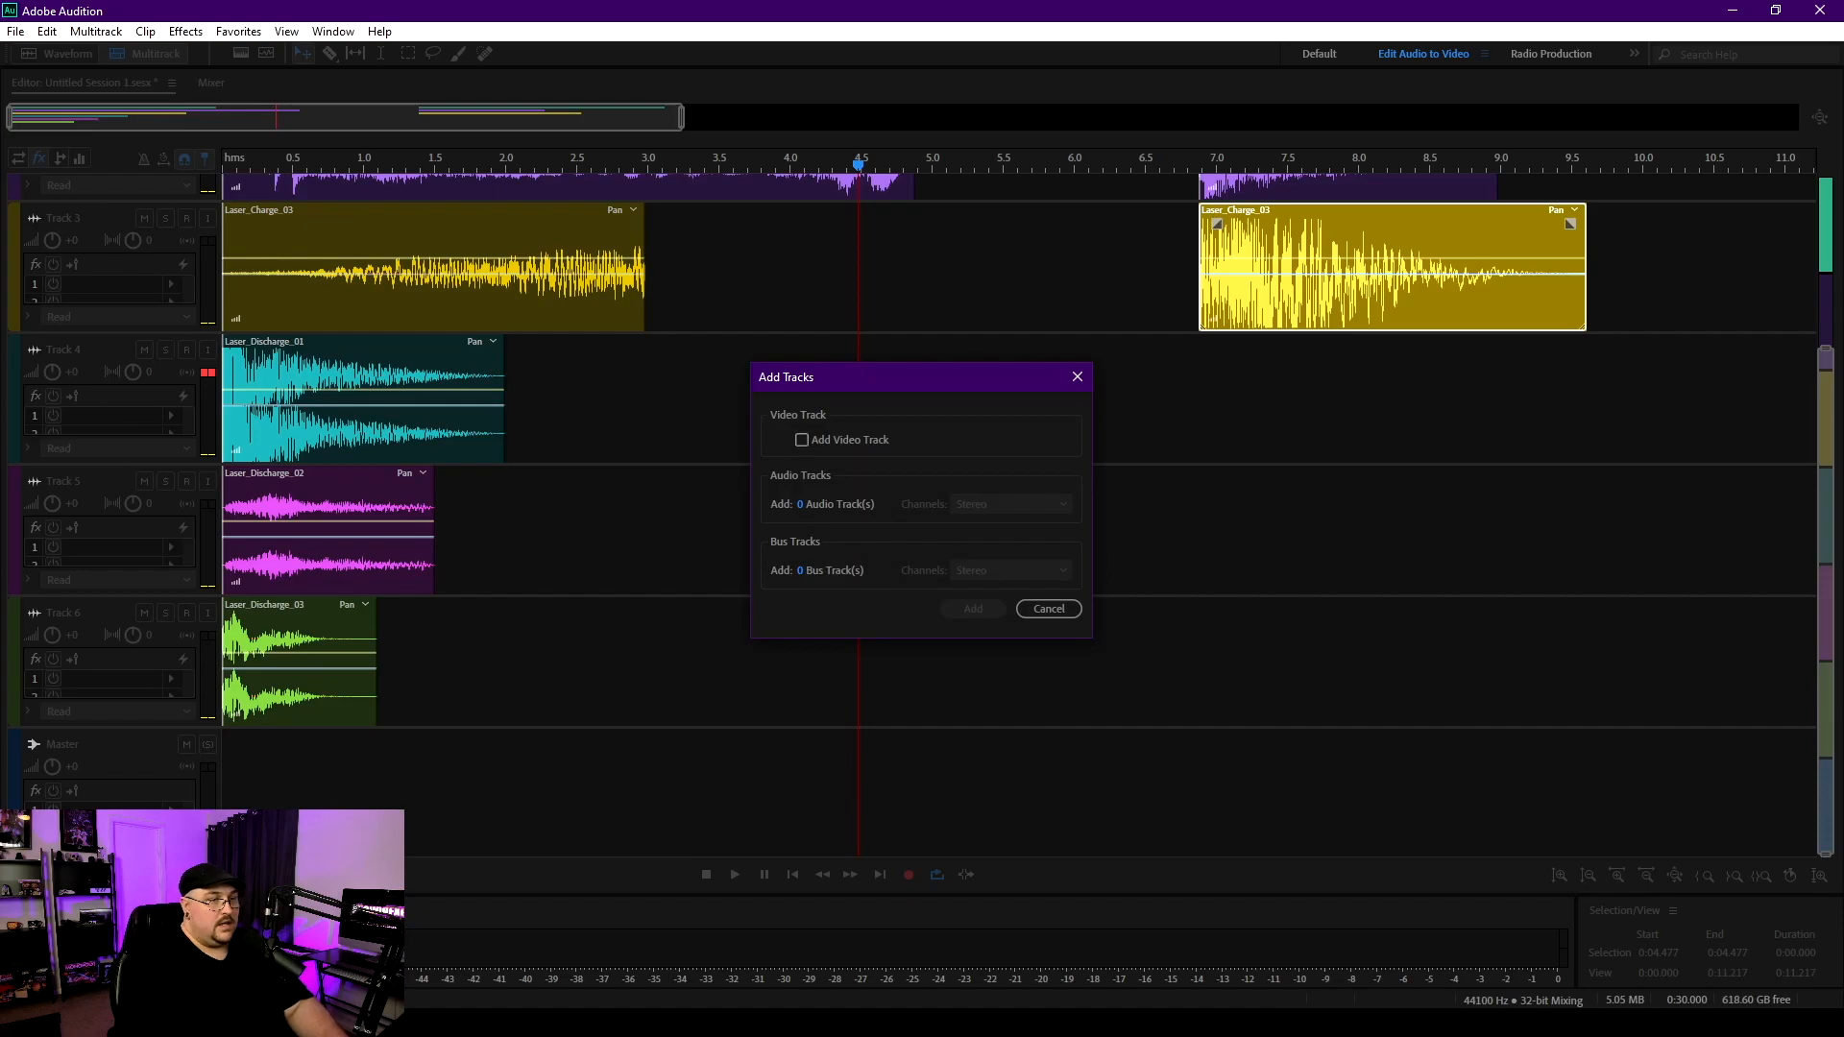
click(802, 504)
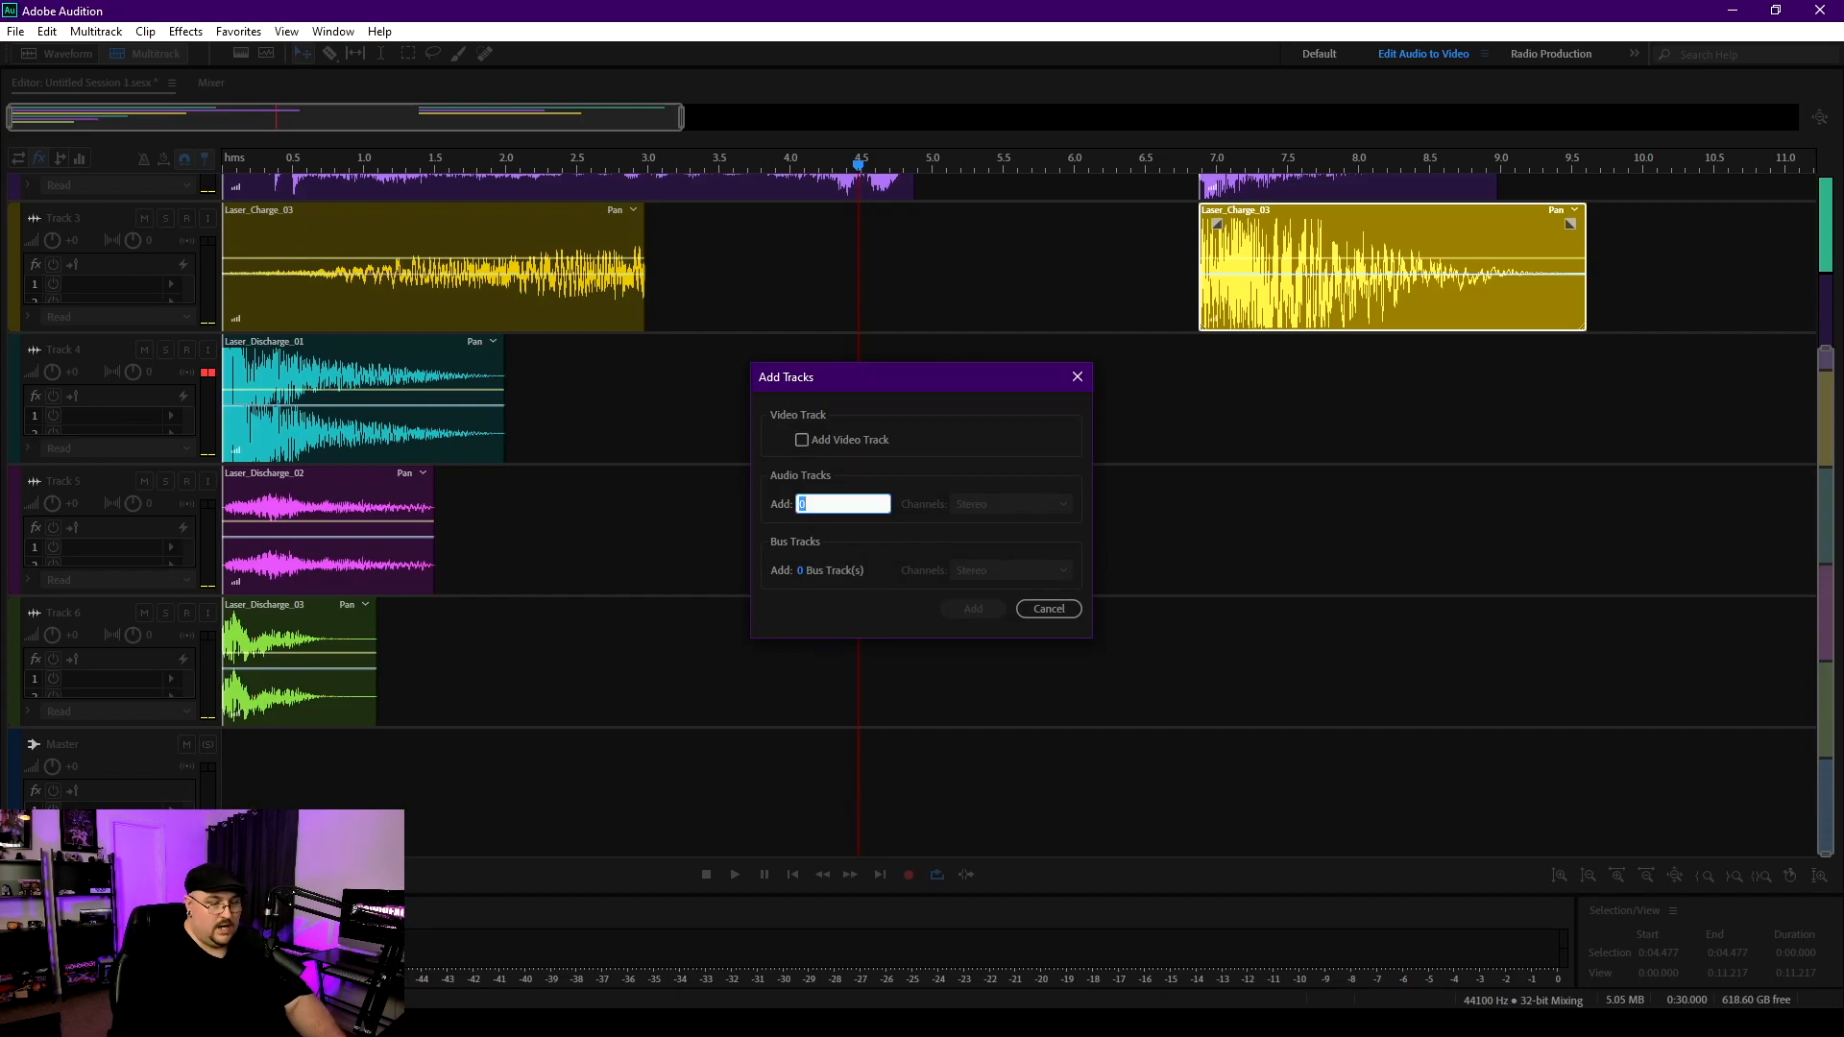
text(3)
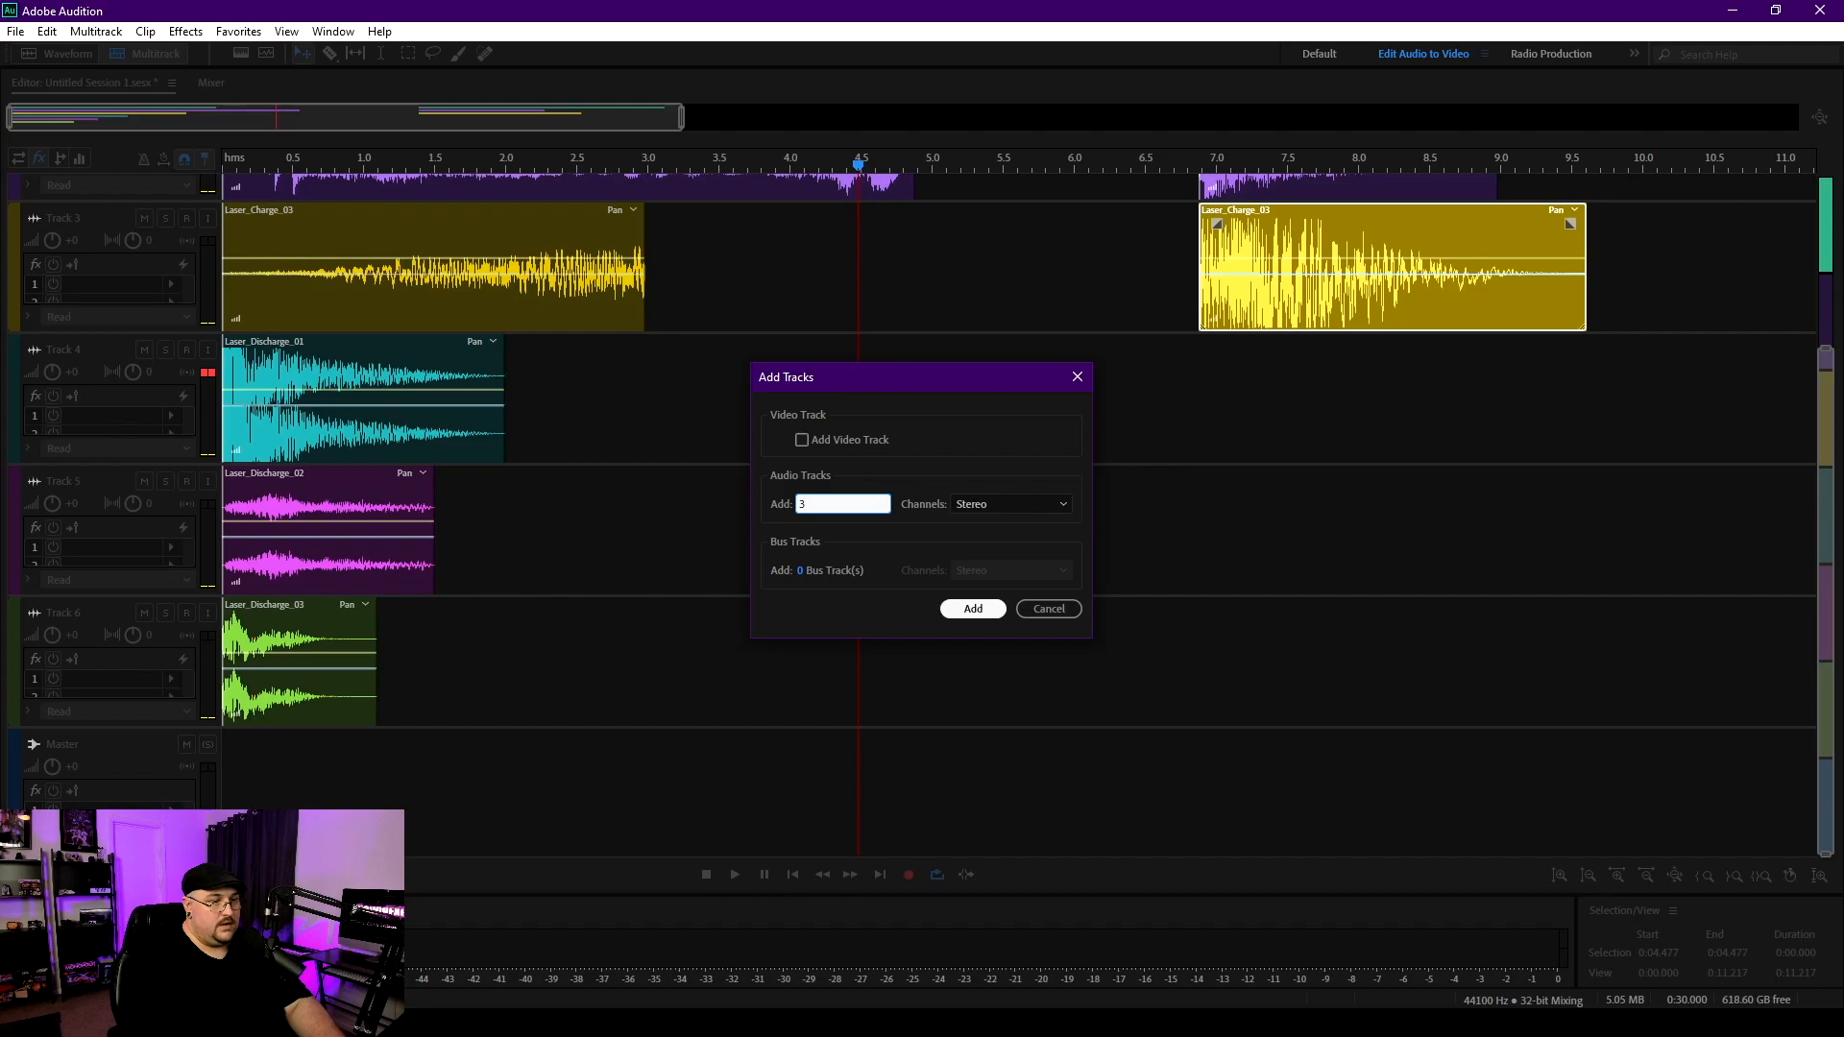
key(Return)
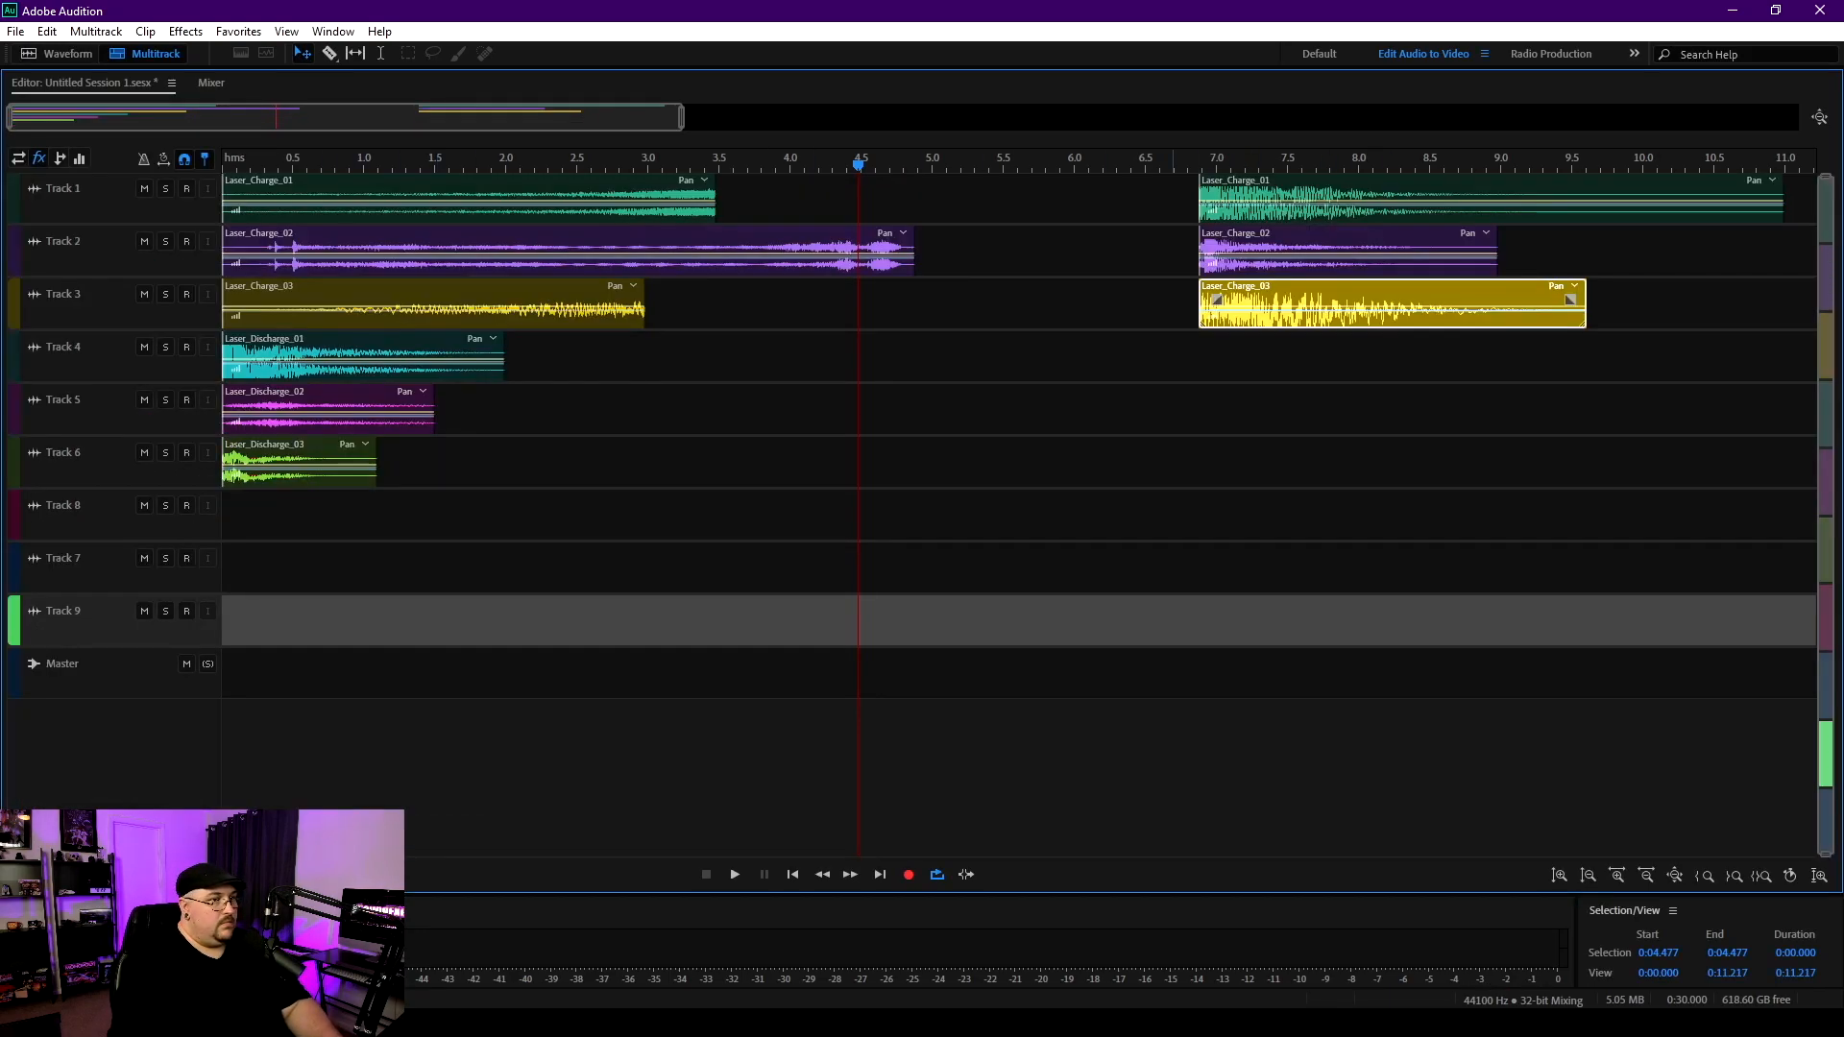
Step: Move the second Laser_Charge_01, Laser_Charge_02 and Laser_Charge_03 clips down to Tracks 8, 7 and 9, aligning their starts at about 6.9 seconds
drag(1441, 199, 1440, 514)
drag(1344, 251, 1348, 569)
drag(1392, 306, 1402, 622)
mouse_move(1393, 620)
mouse_down()
mouse_move(1417, 620)
mouse_move(1428, 566)
mouse_move(1639, 567)
mouse_move(1532, 567)
mouse_move(1479, 516)
mouse_move(1552, 516)
mouse_move(1468, 622)
mouse_move(1381, 621)
mouse_up()
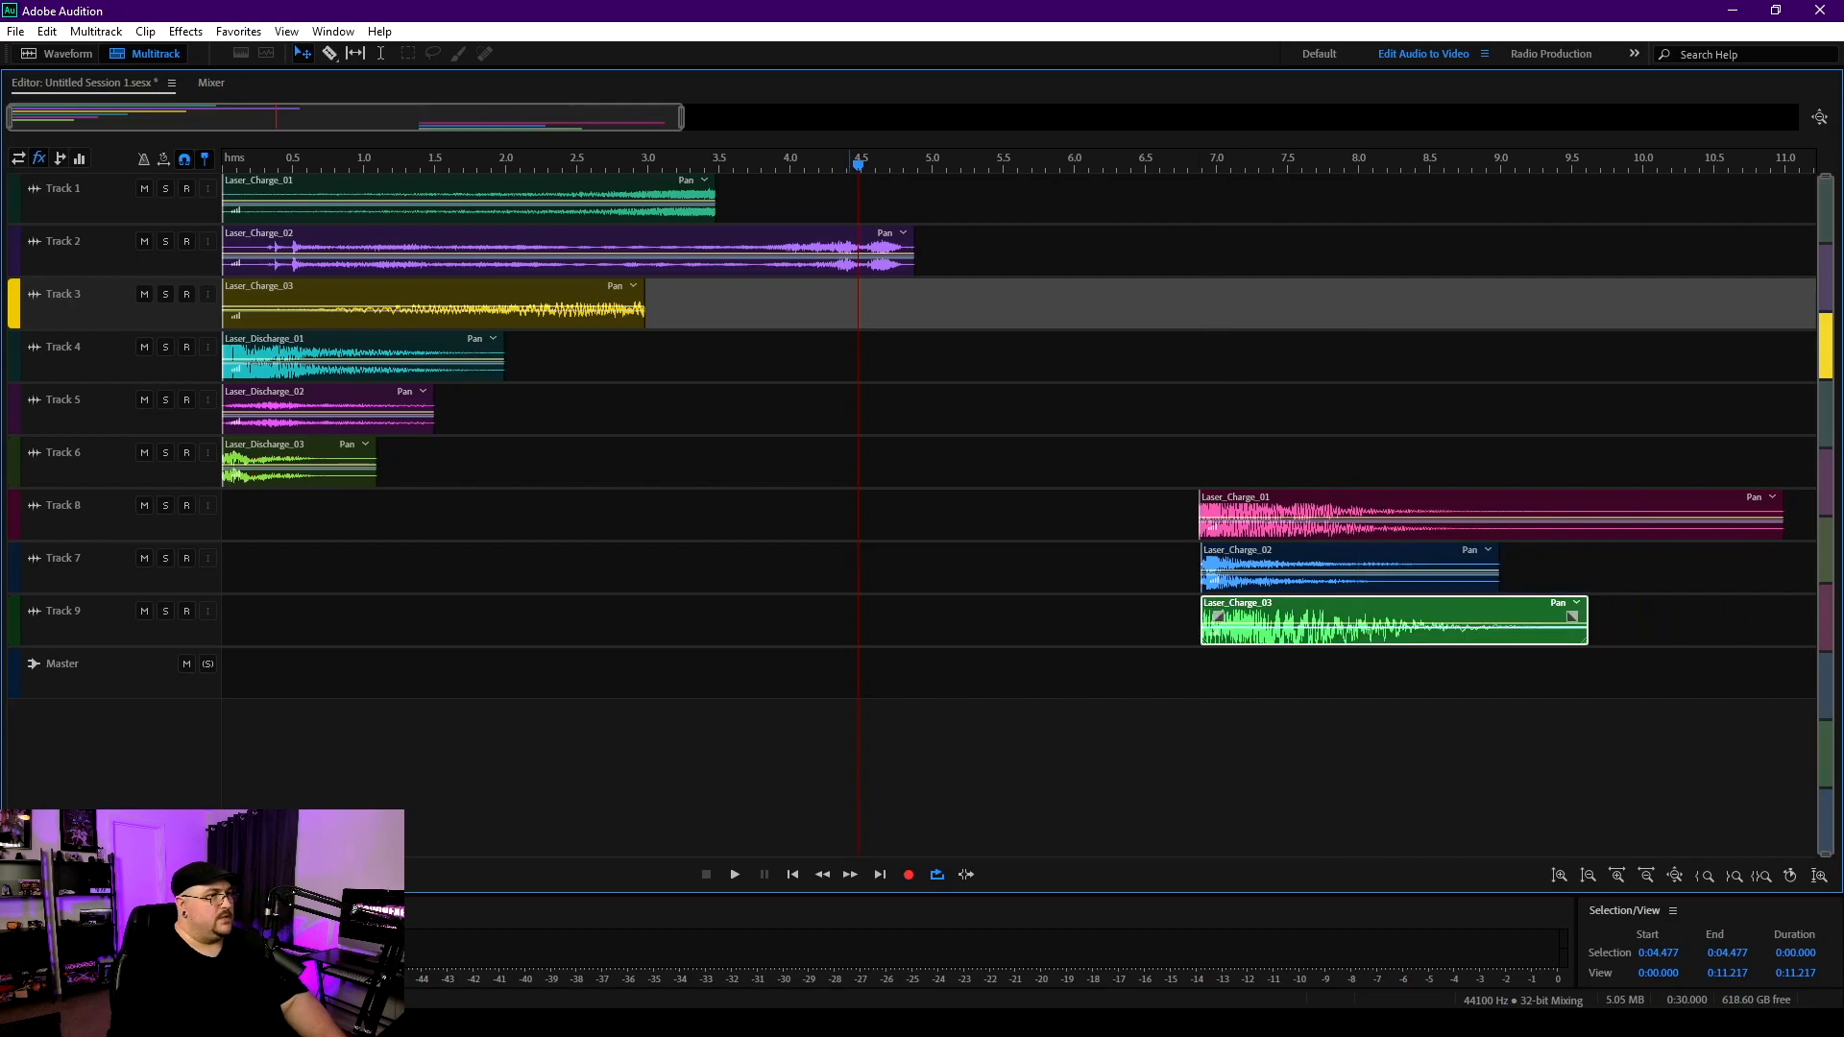
Step: Align Laser_Discharge_01 to 03 with the clips starting at about 6.9 seconds, and shift Laser_Charge_01 and 03 to end with Laser_Charge_02
drag(365, 355, 1342, 355)
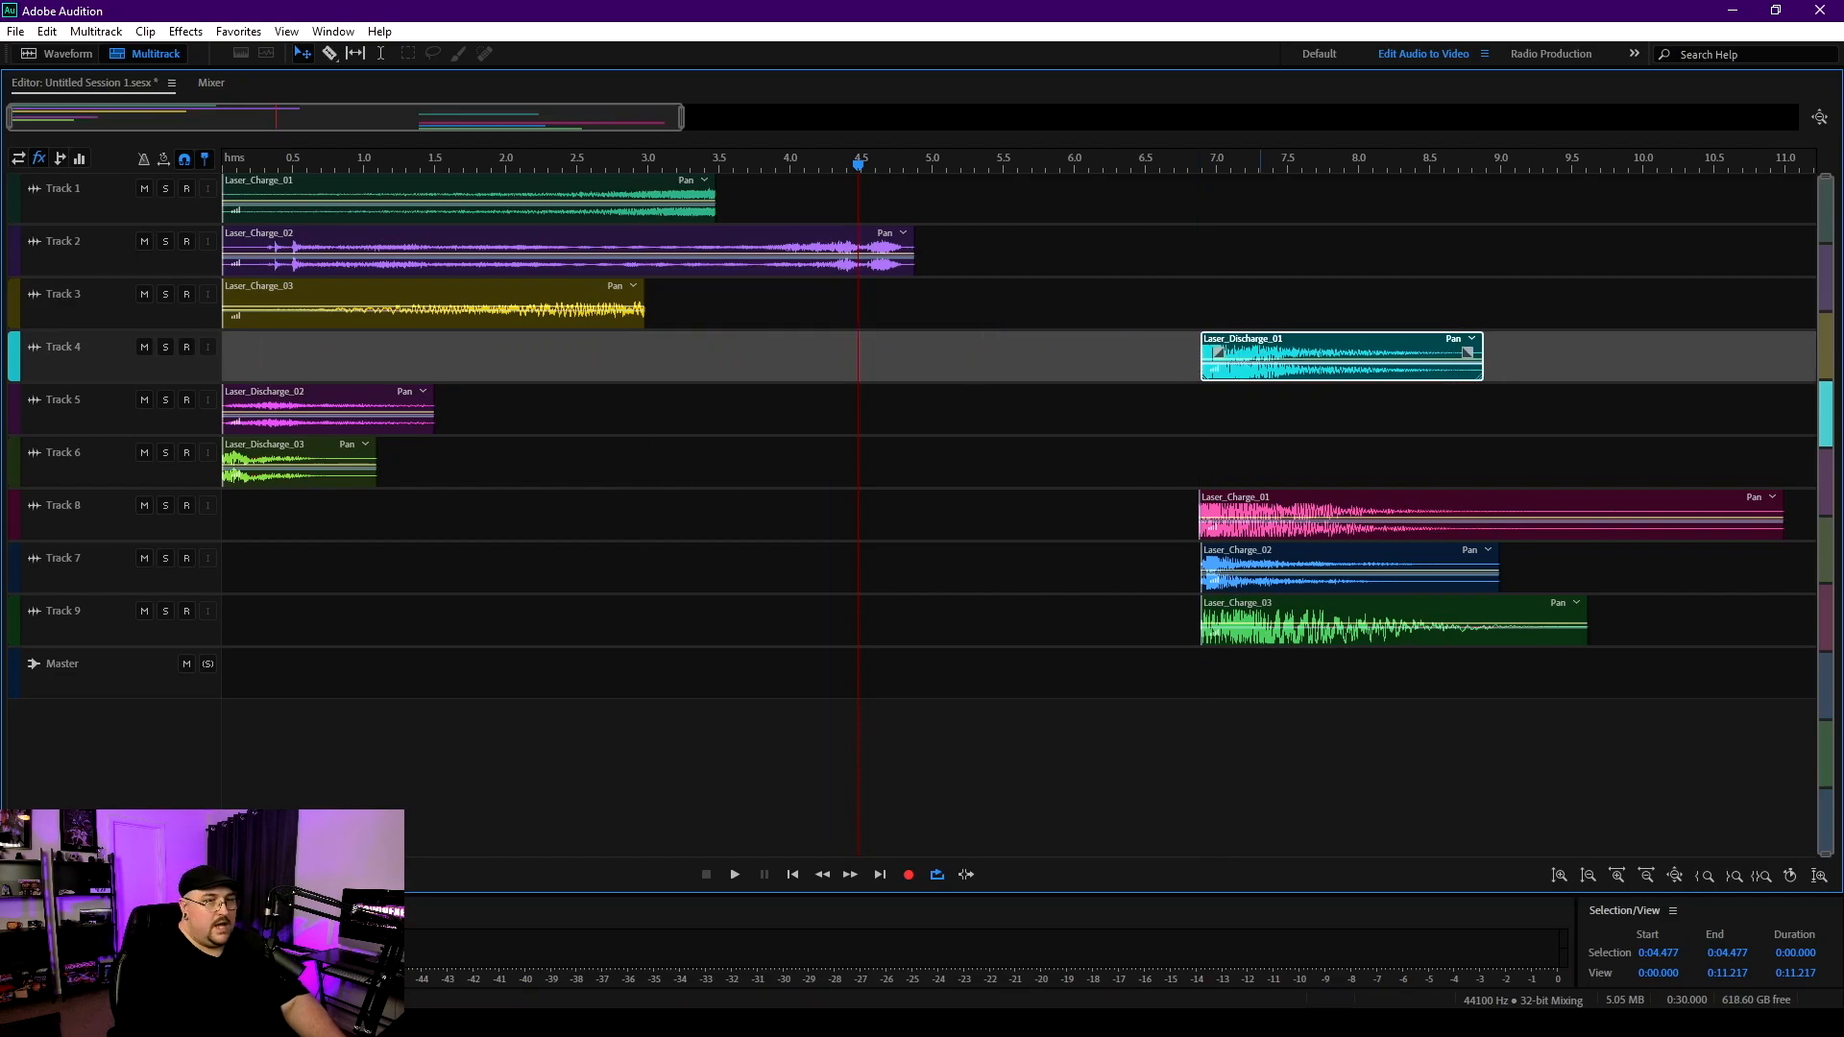
drag(327, 408, 1305, 408)
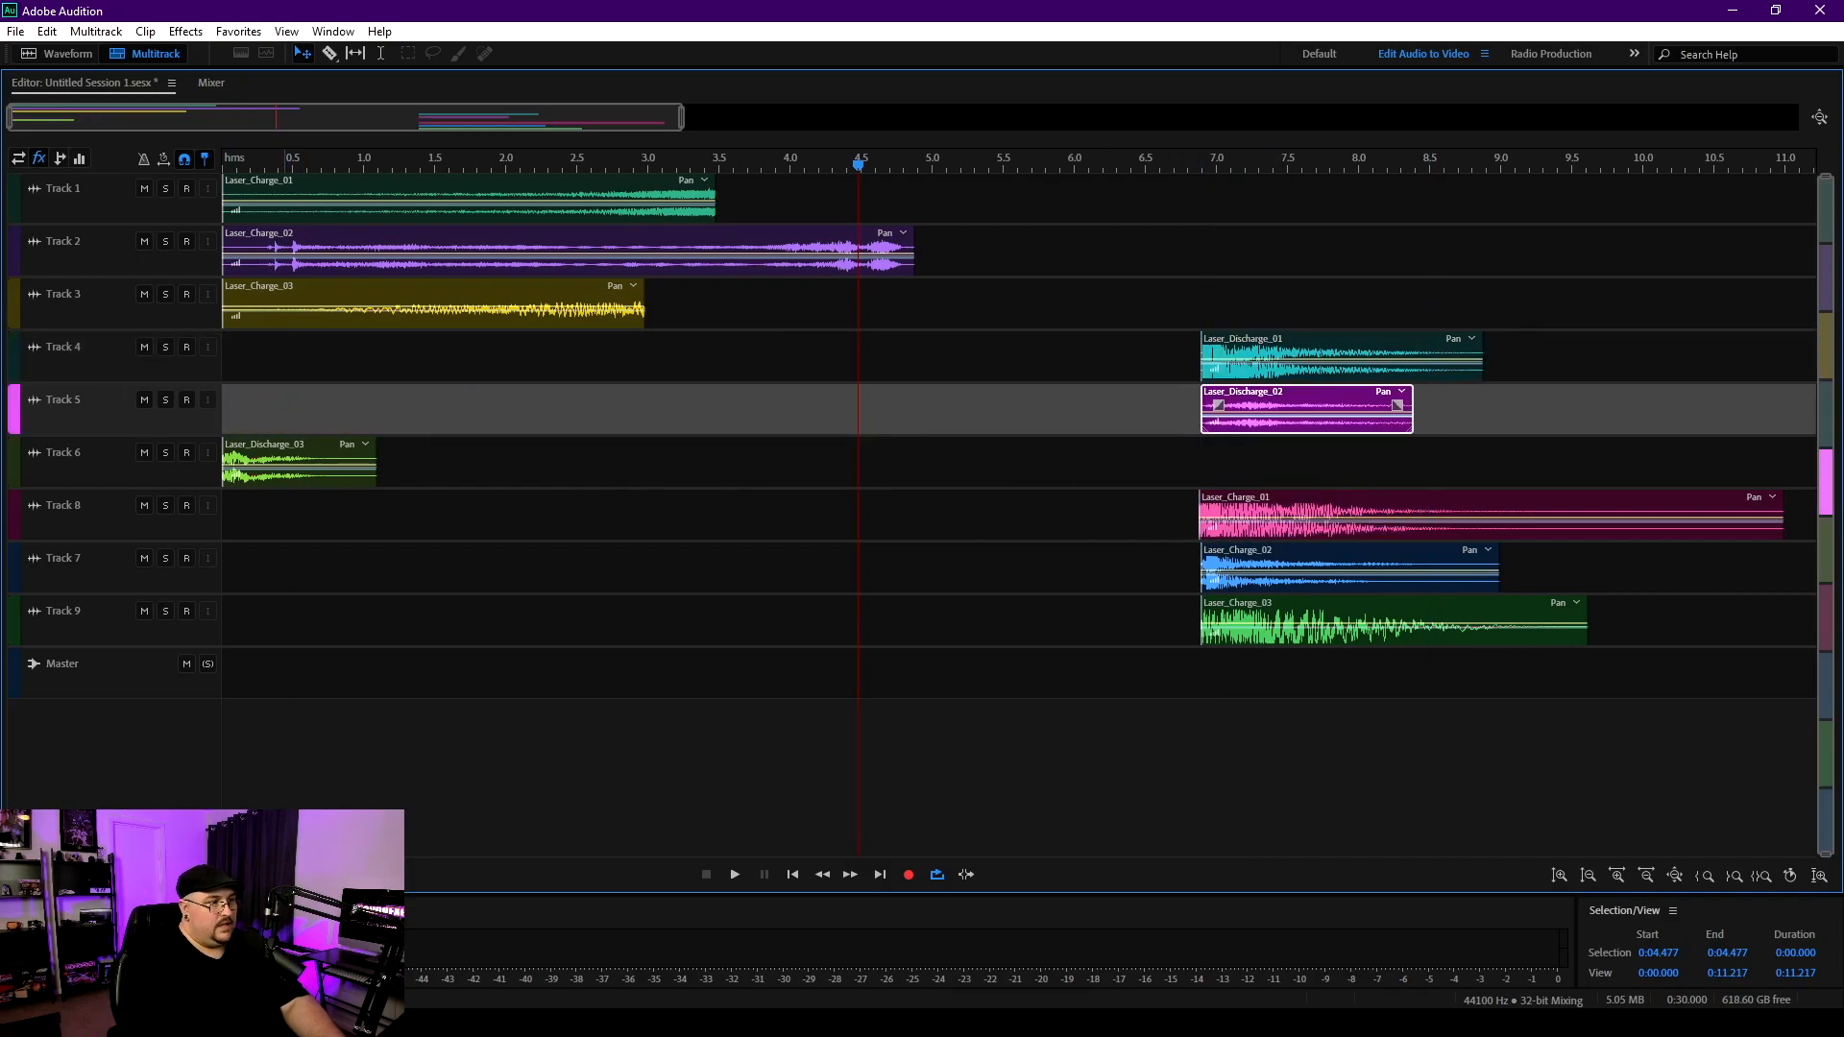
drag(297, 461, 1276, 461)
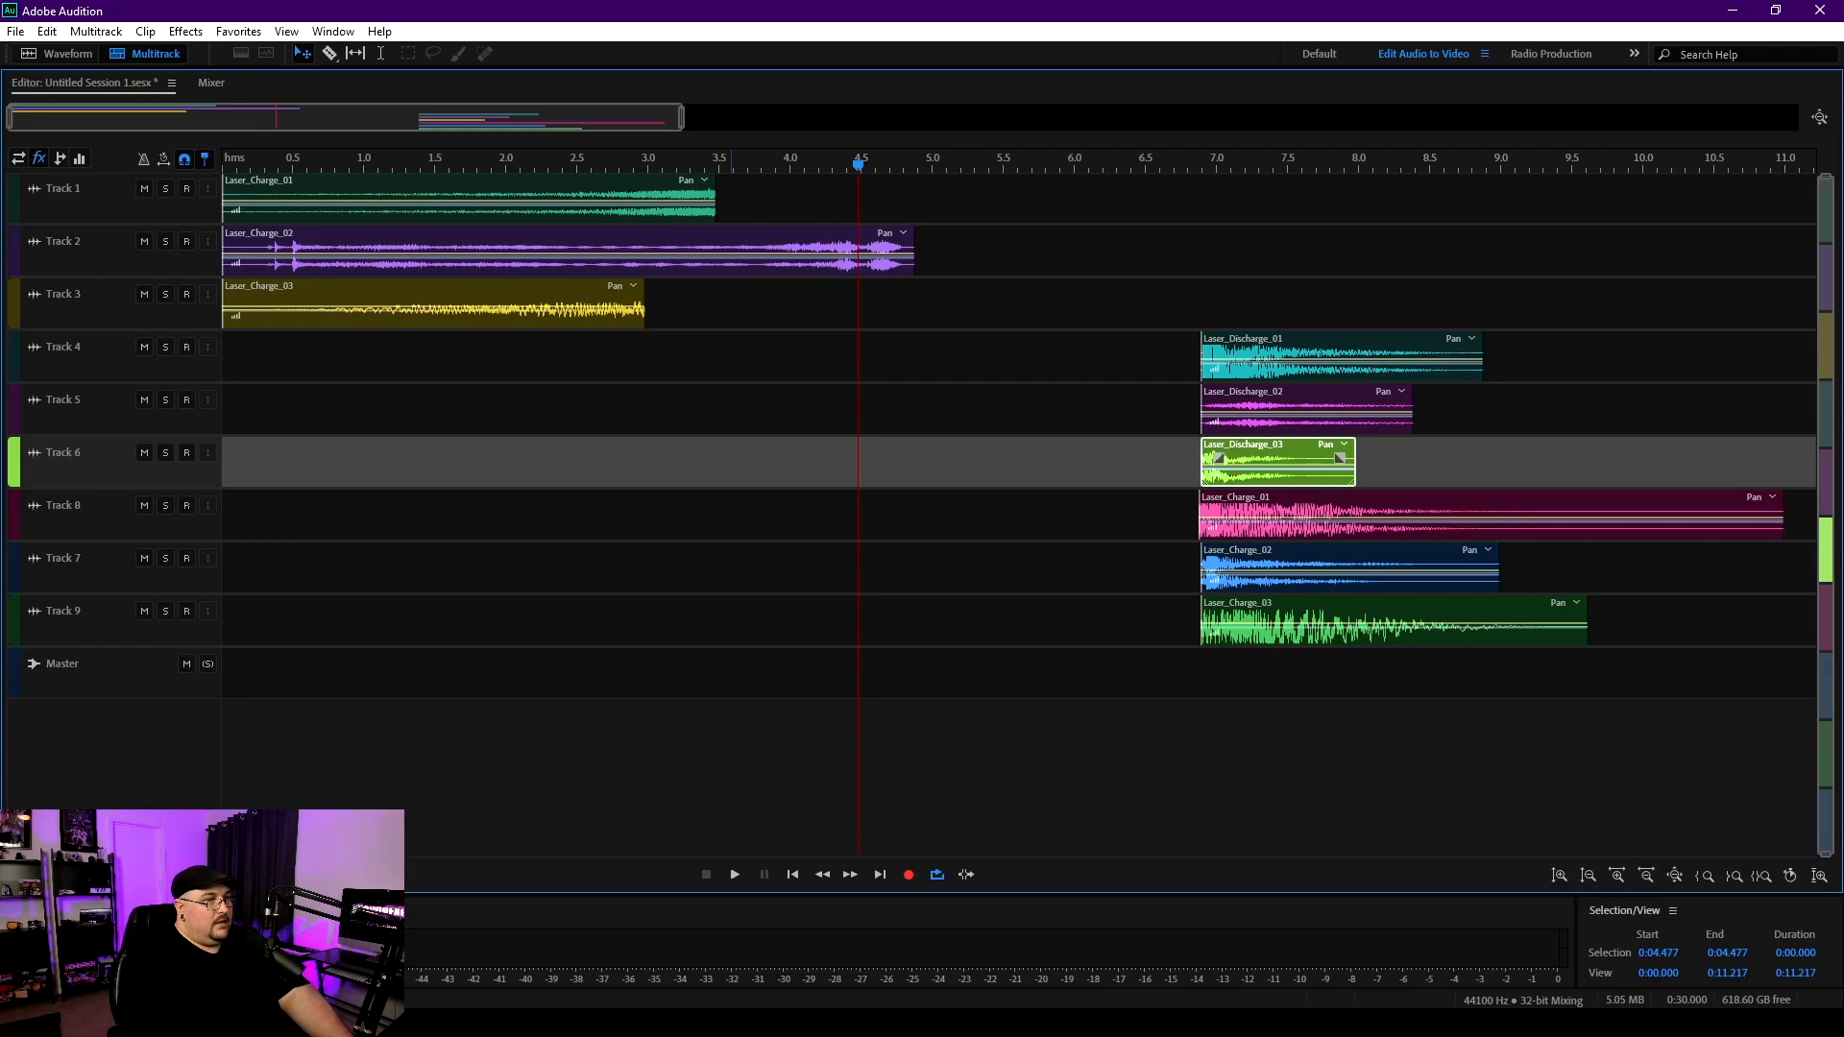
drag(461, 197, 659, 197)
drag(432, 307, 701, 307)
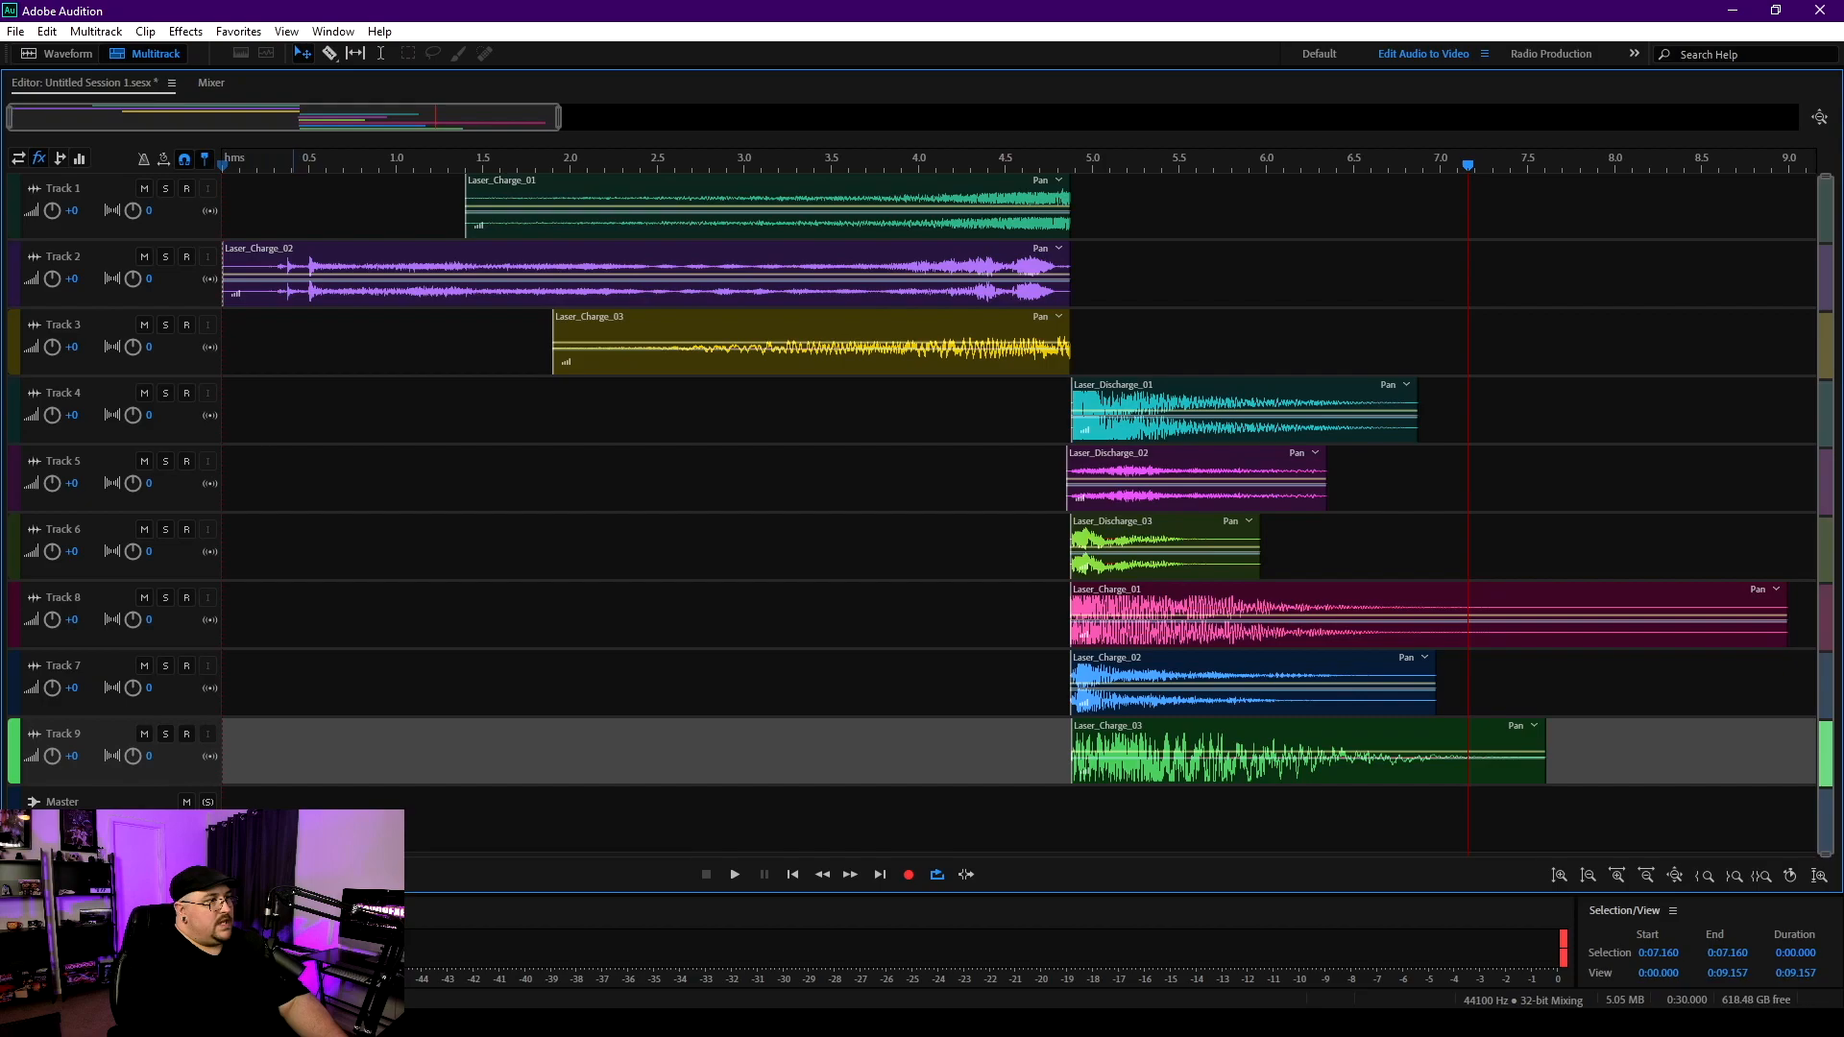
Step: Play the layered laser session from the beginning to check how the charge and discharge sounds combine
key(Home)
key(space)
key(space)
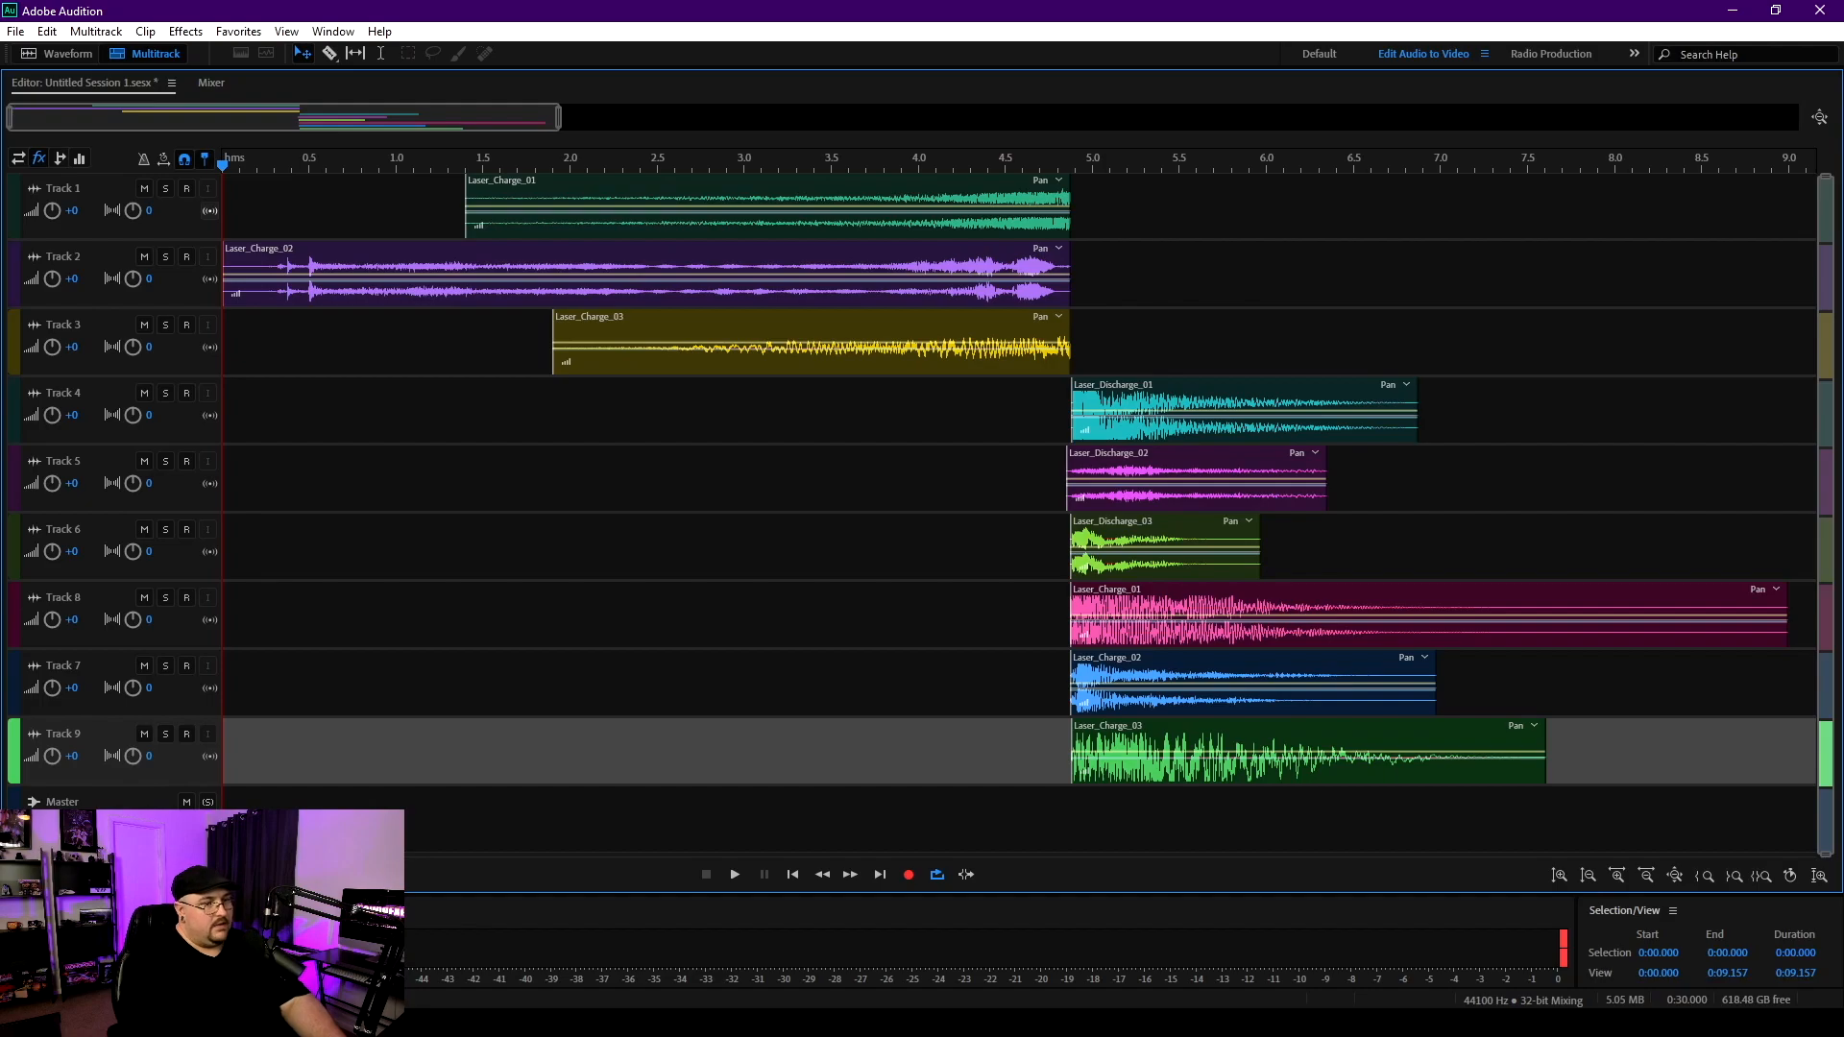
key(space)
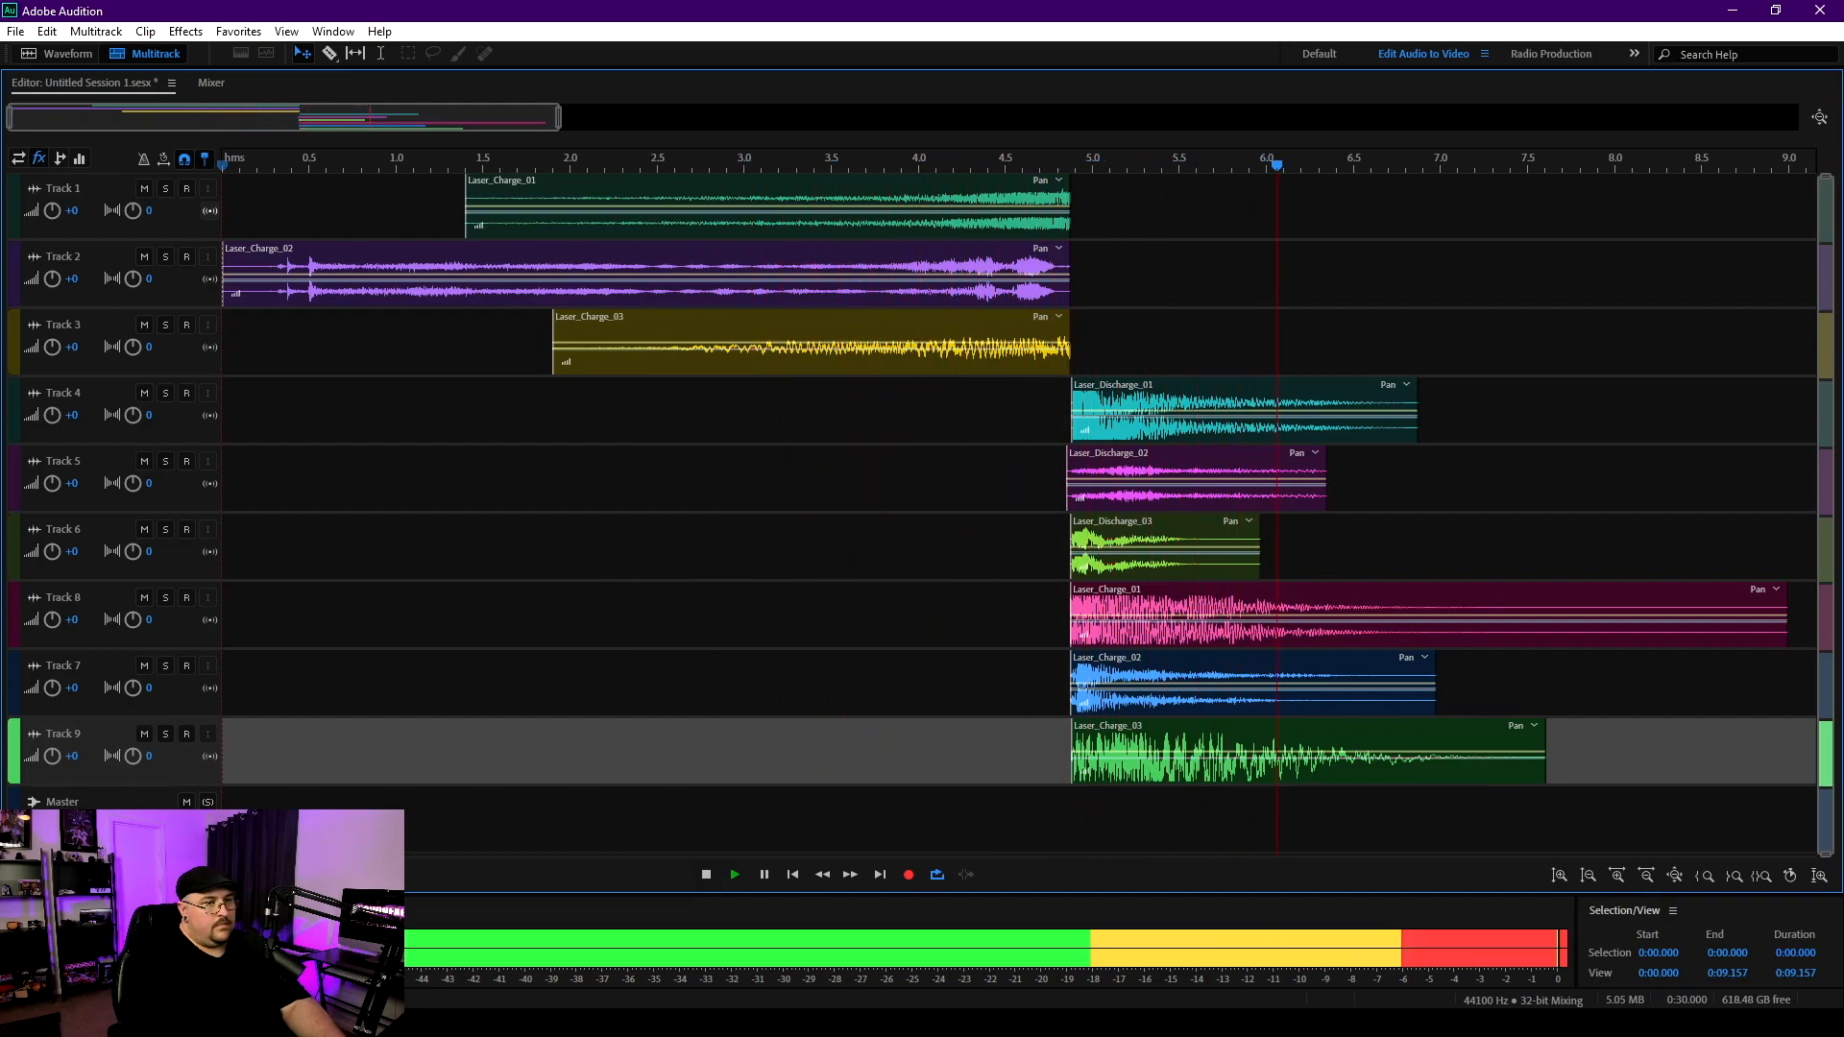
key(space)
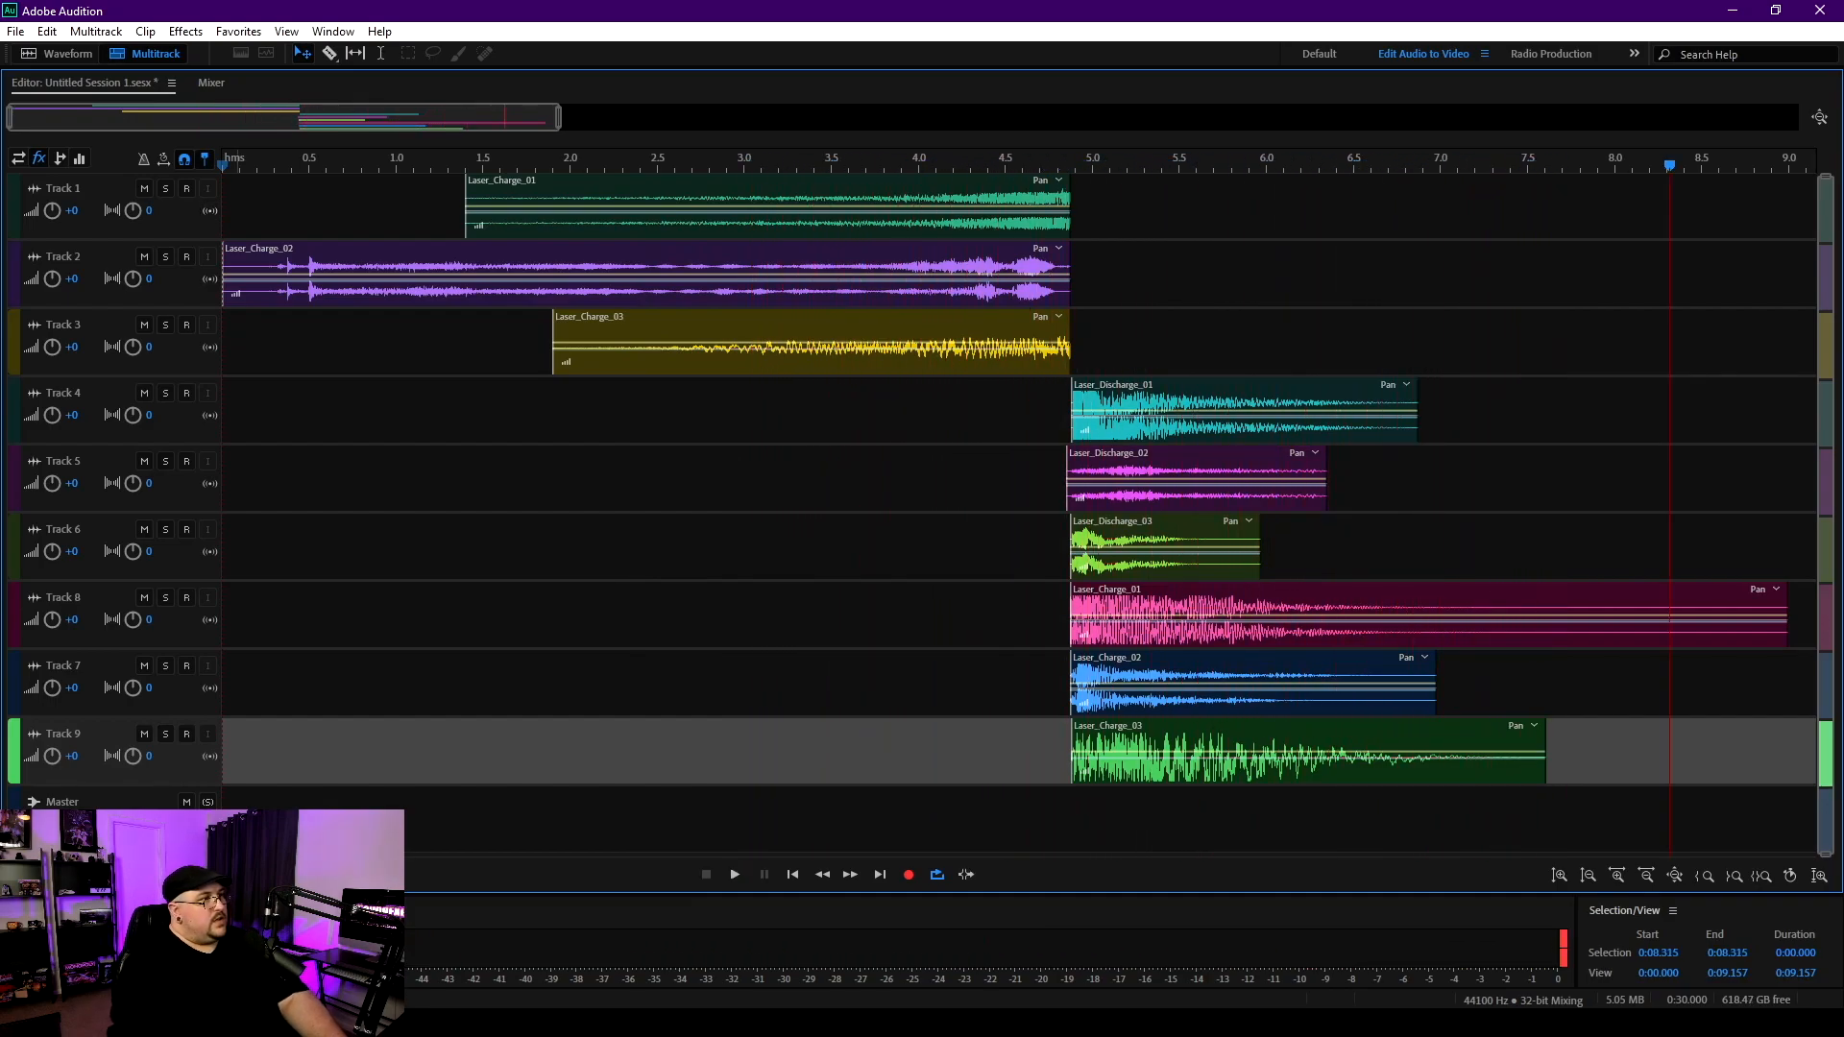
Step: In the mixer, lower the volume of Tracks 1 to 4 to about -19, -24.3, -25 and -26 dB
key(alt+2)
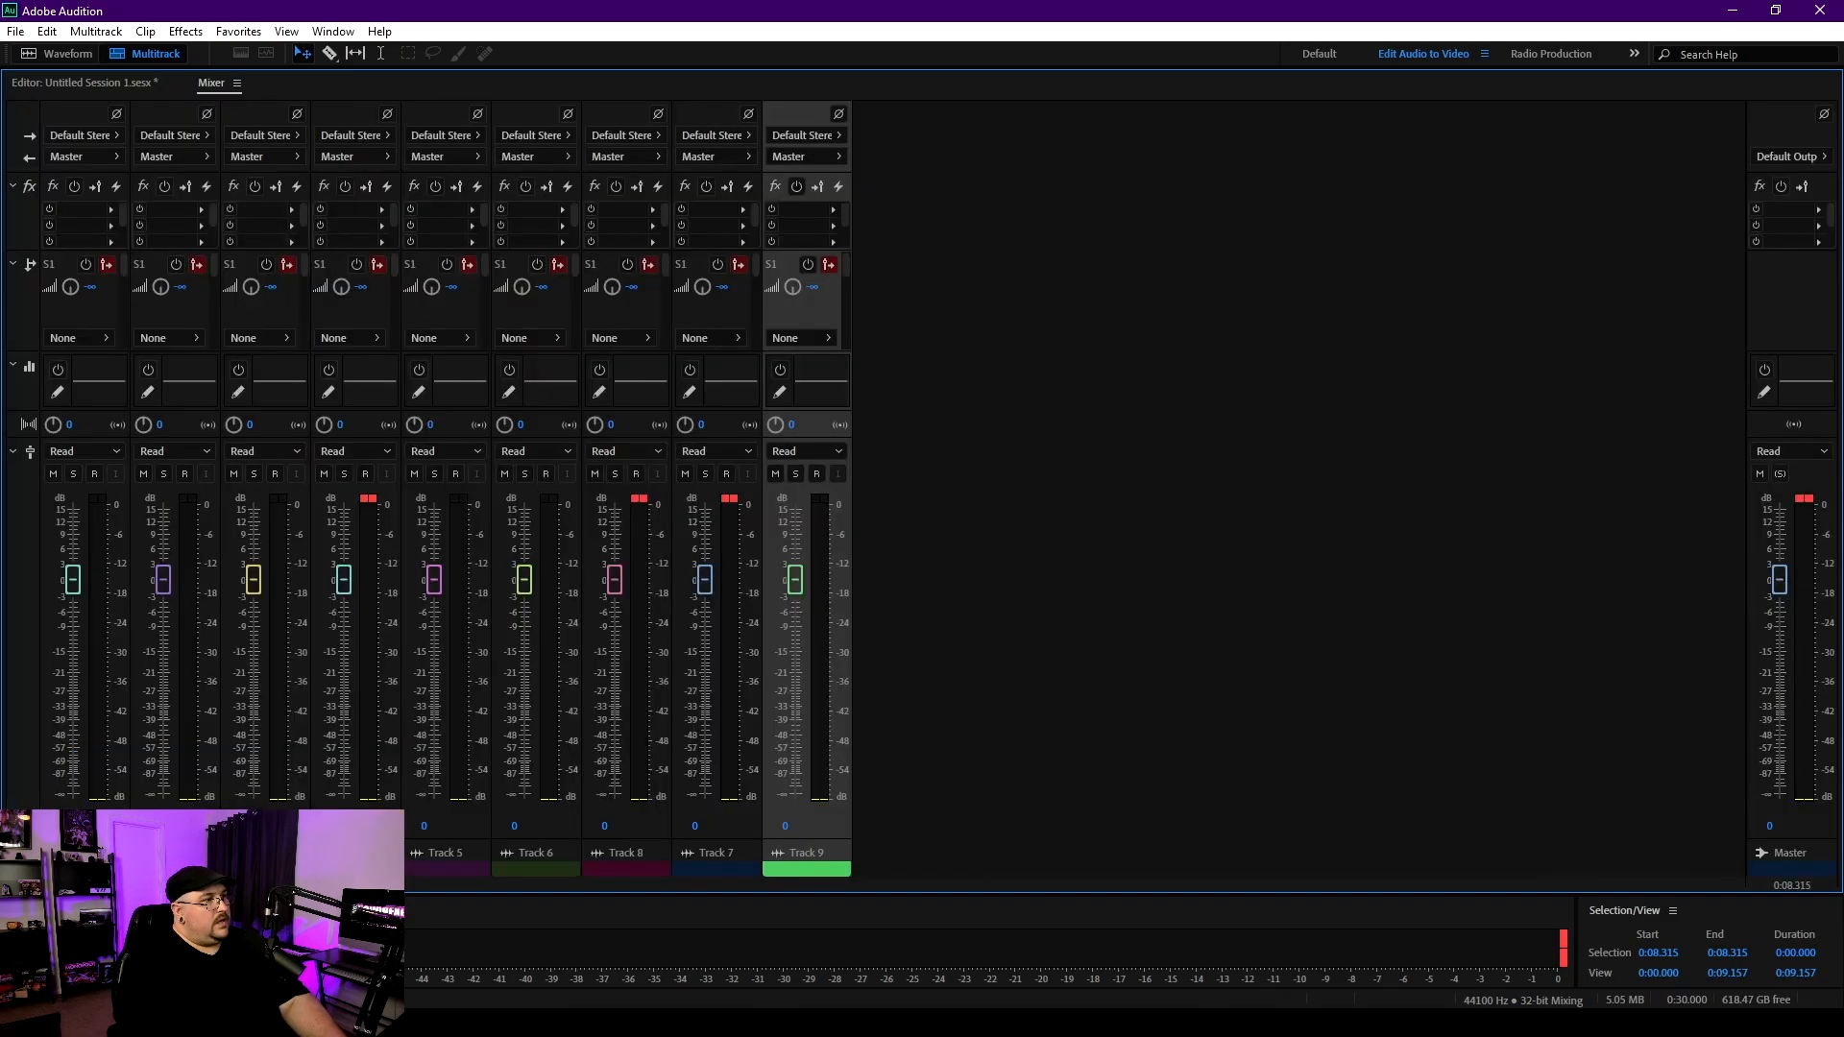
drag(72, 579, 72, 664)
drag(164, 579, 163, 682)
drag(253, 579, 252, 684)
drag(343, 579, 343, 684)
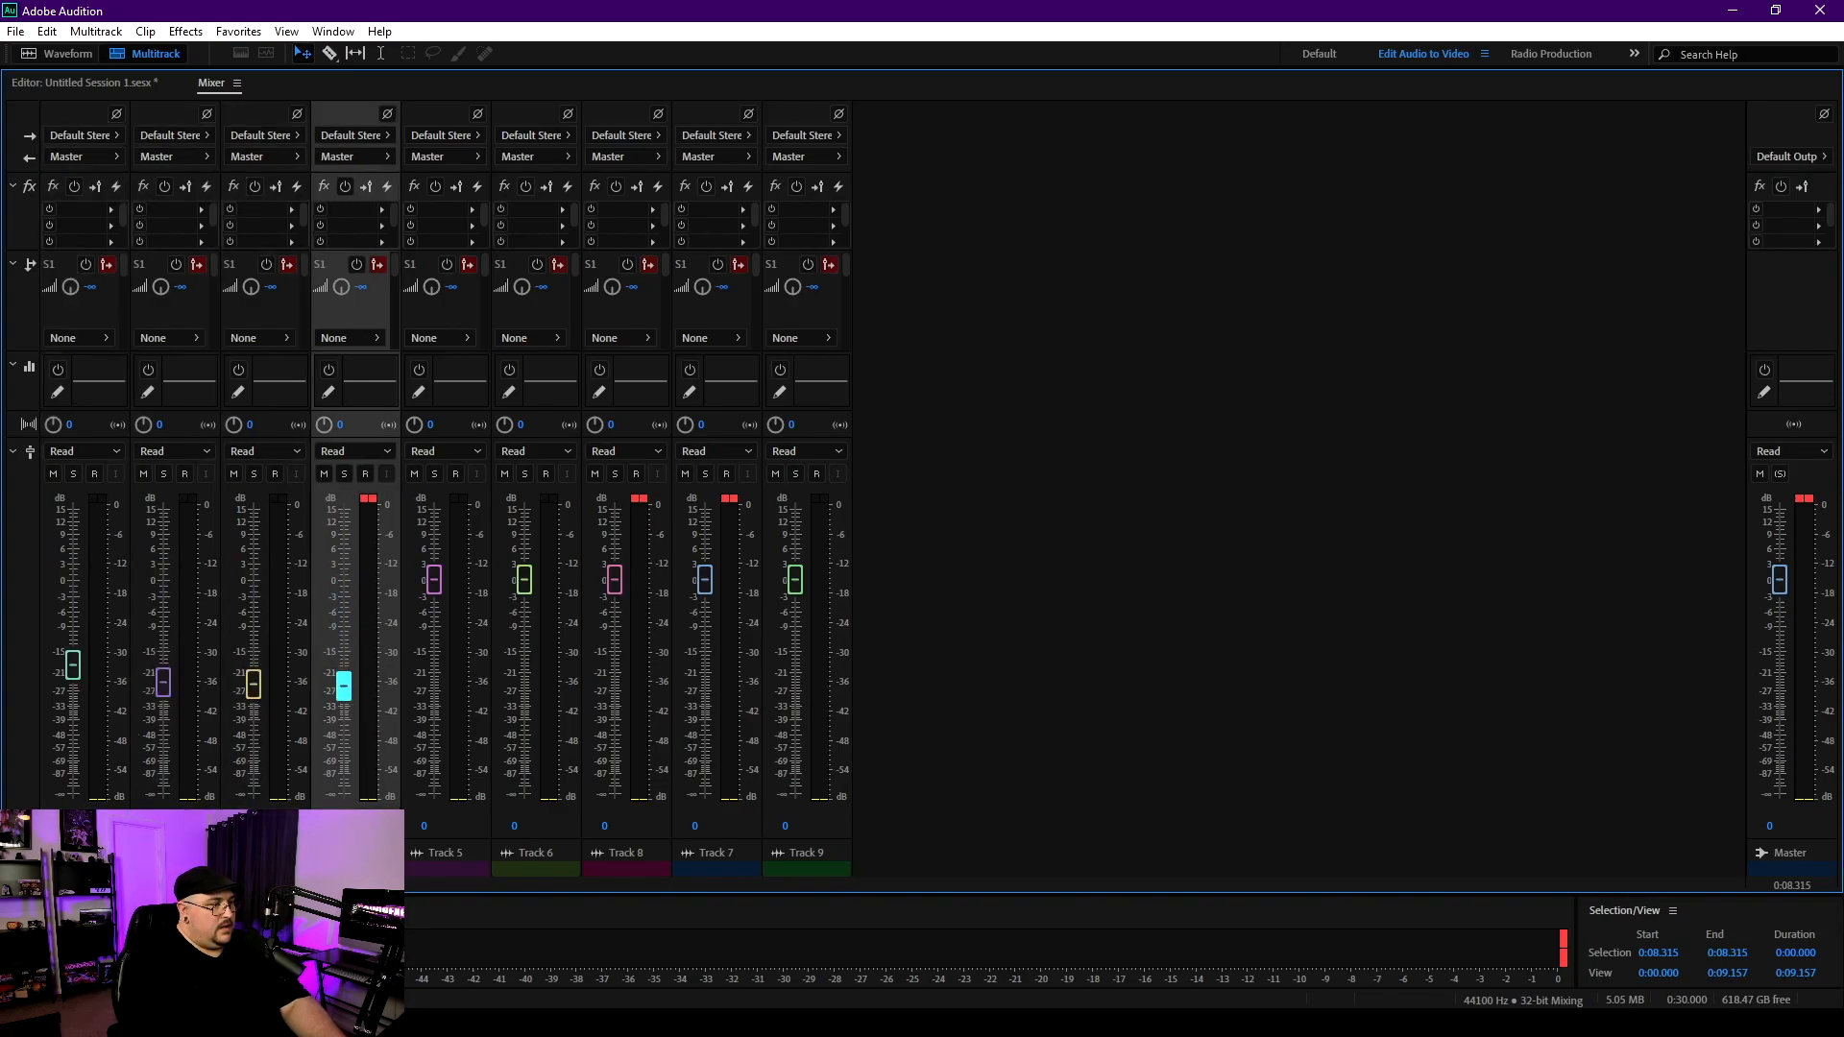
Step: Lower the volume of Tracks 5, 6, 8, 7 and 9 to about -27.3, -28.1, -30.3, -30.3 and -27.7 dB
drag(434, 580, 434, 687)
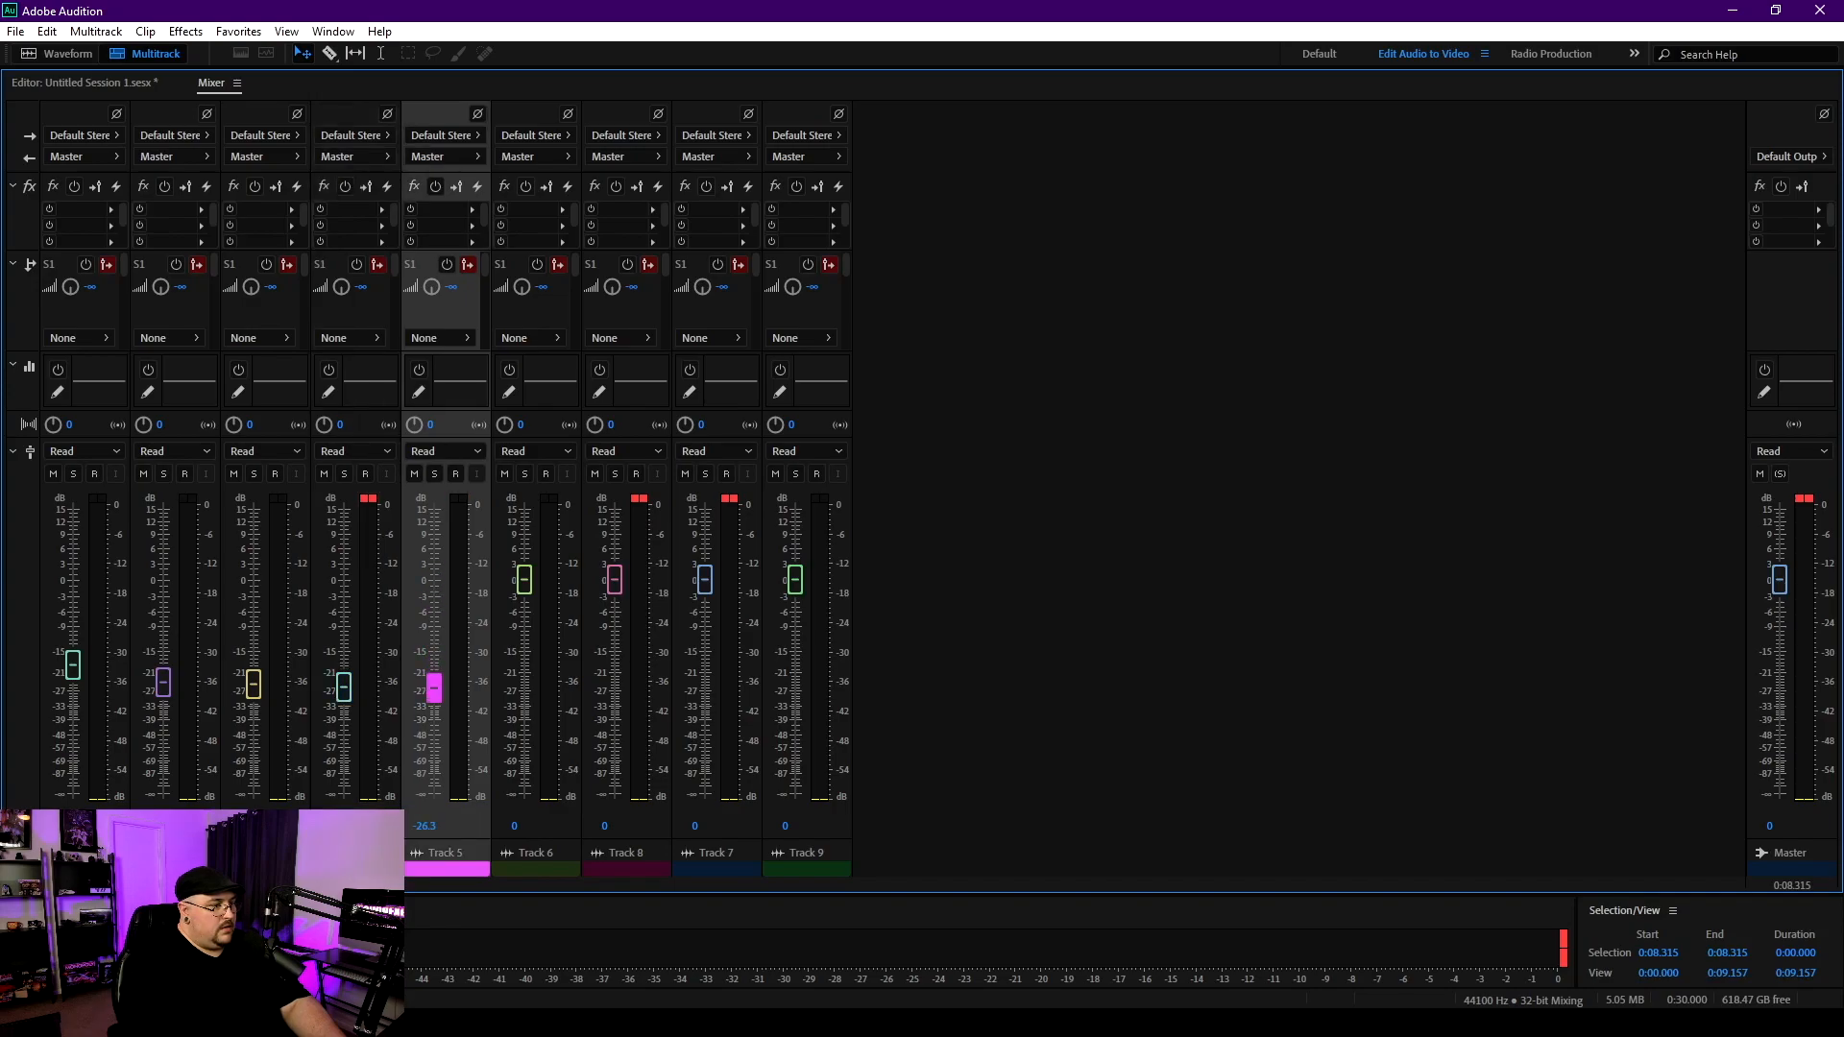
drag(525, 579, 525, 693)
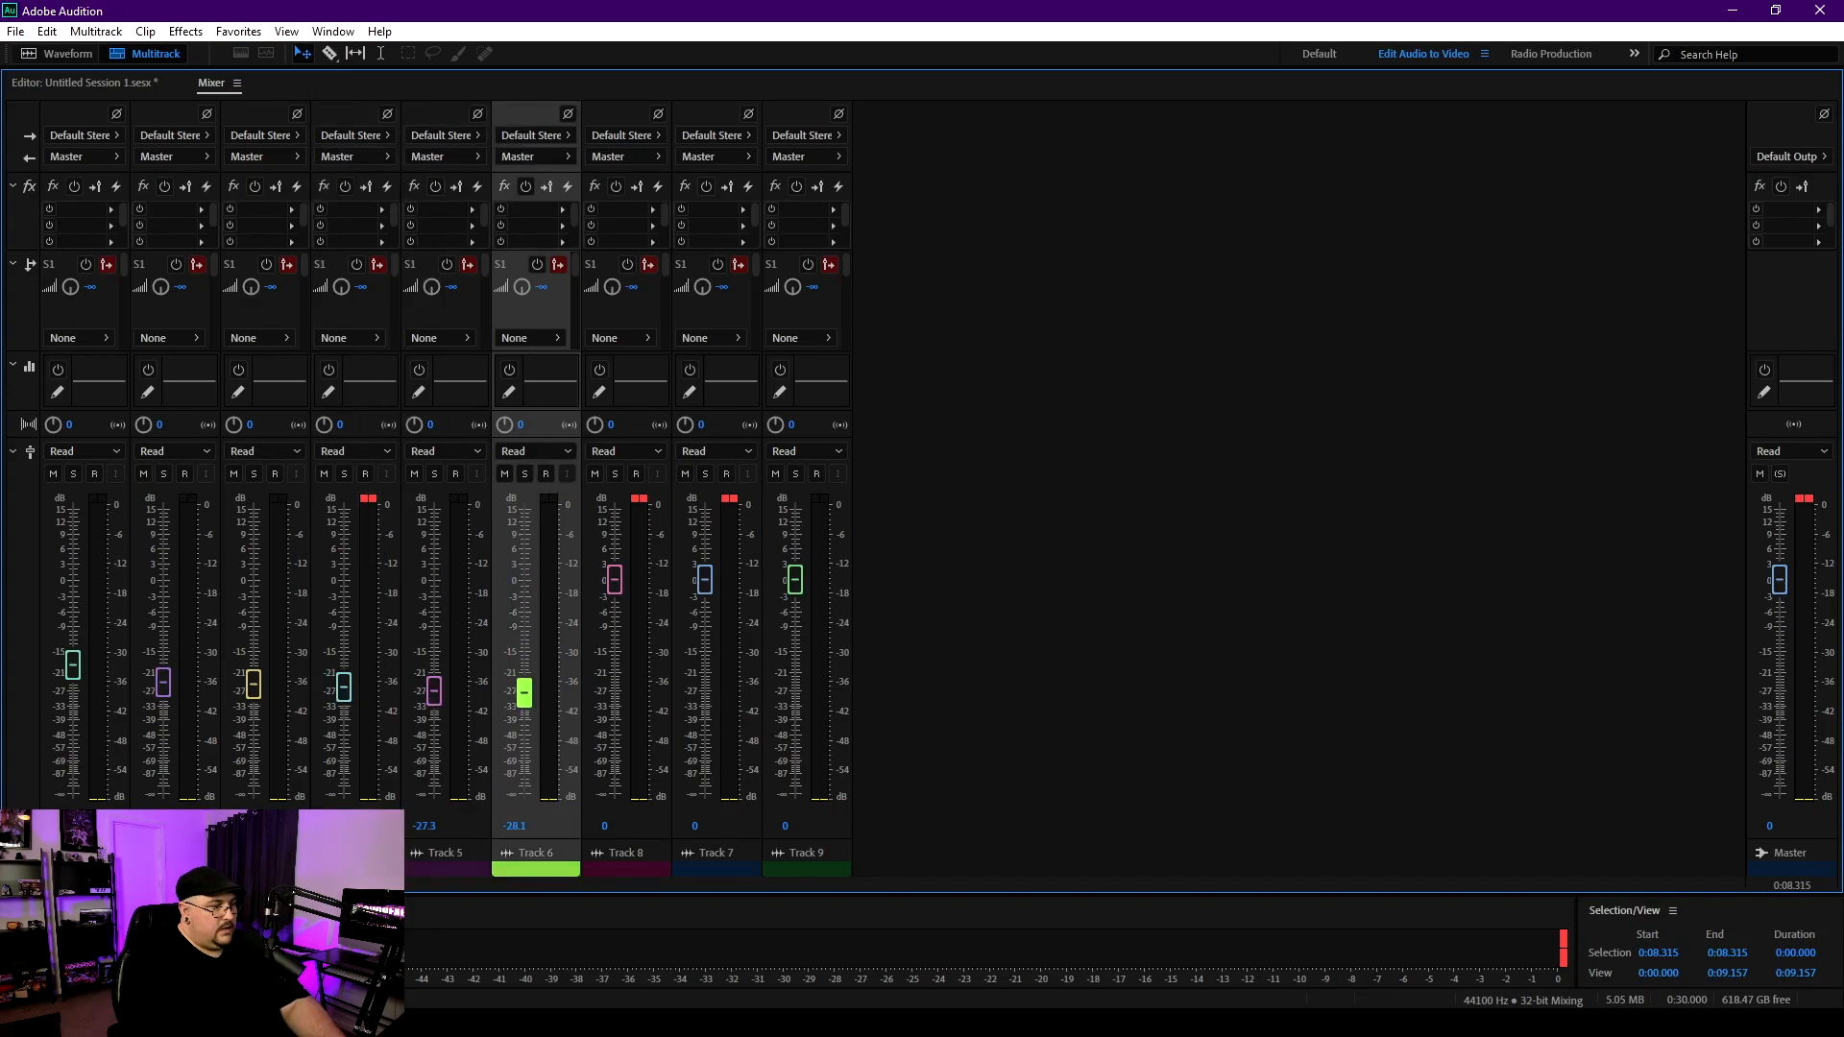
drag(614, 580, 615, 698)
drag(705, 579, 705, 698)
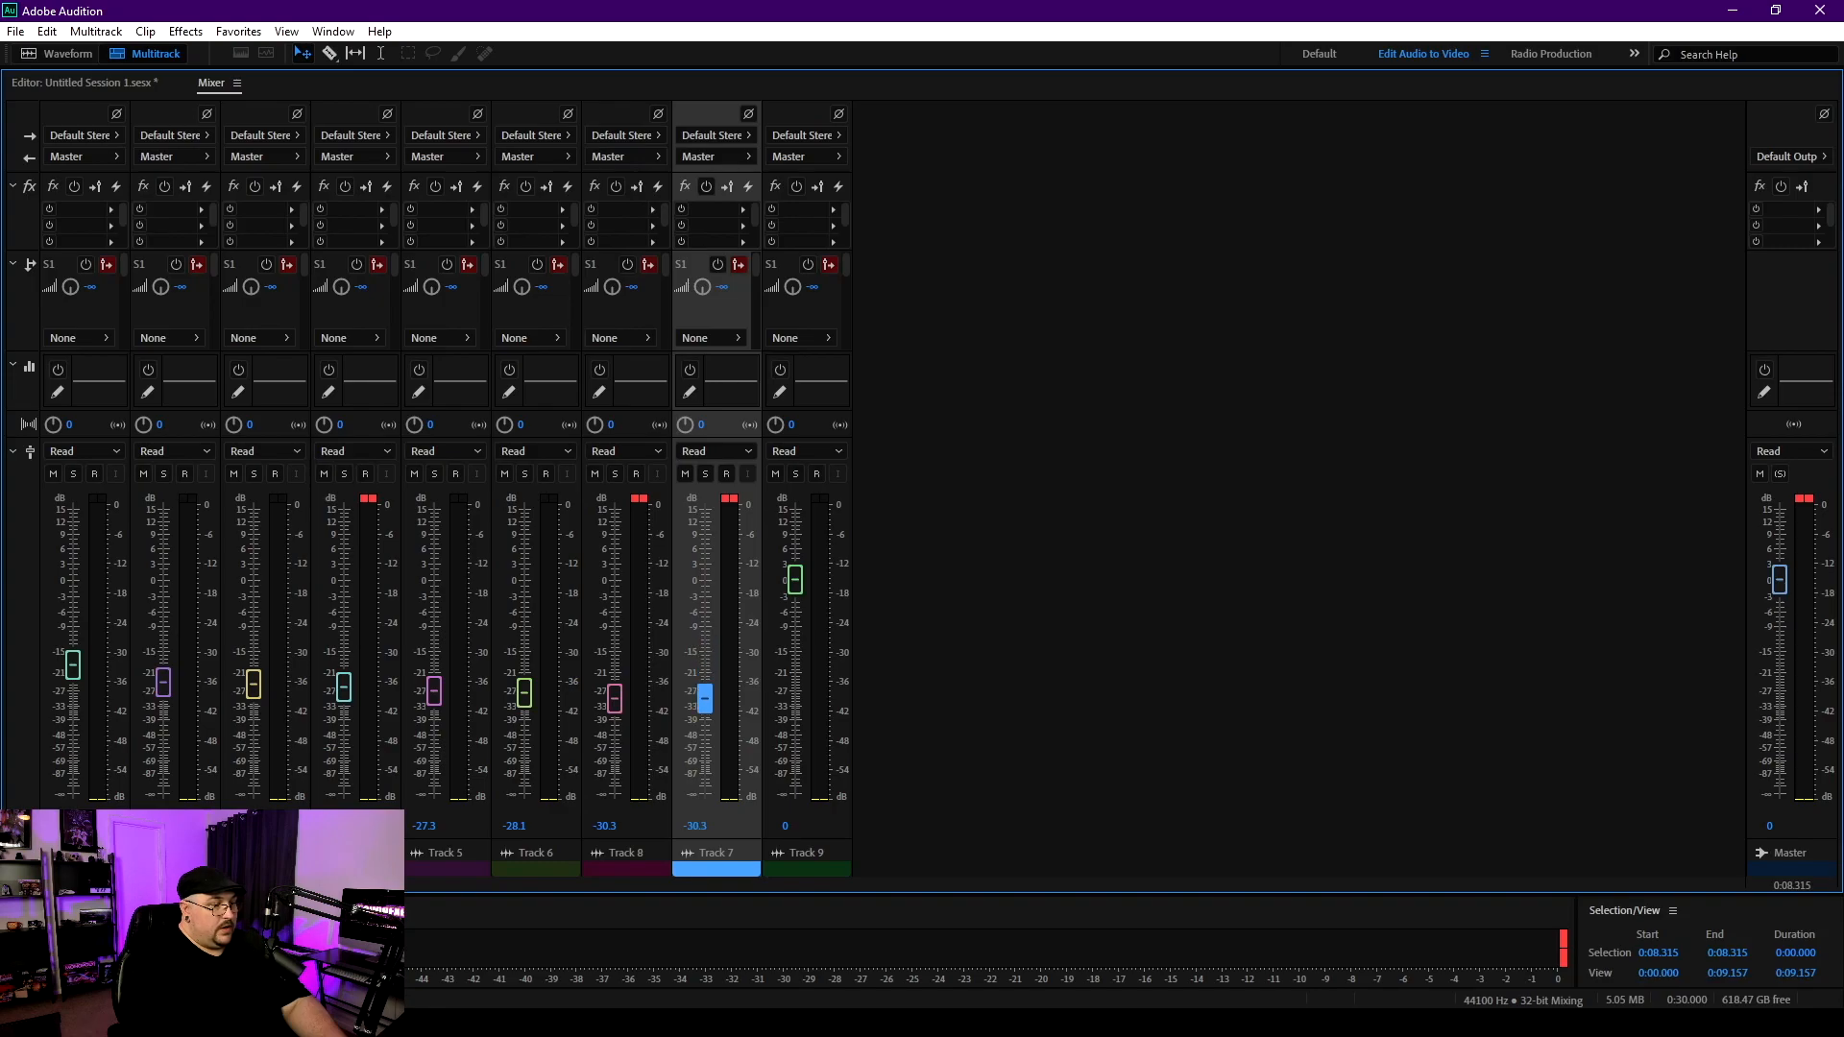
drag(796, 579, 795, 692)
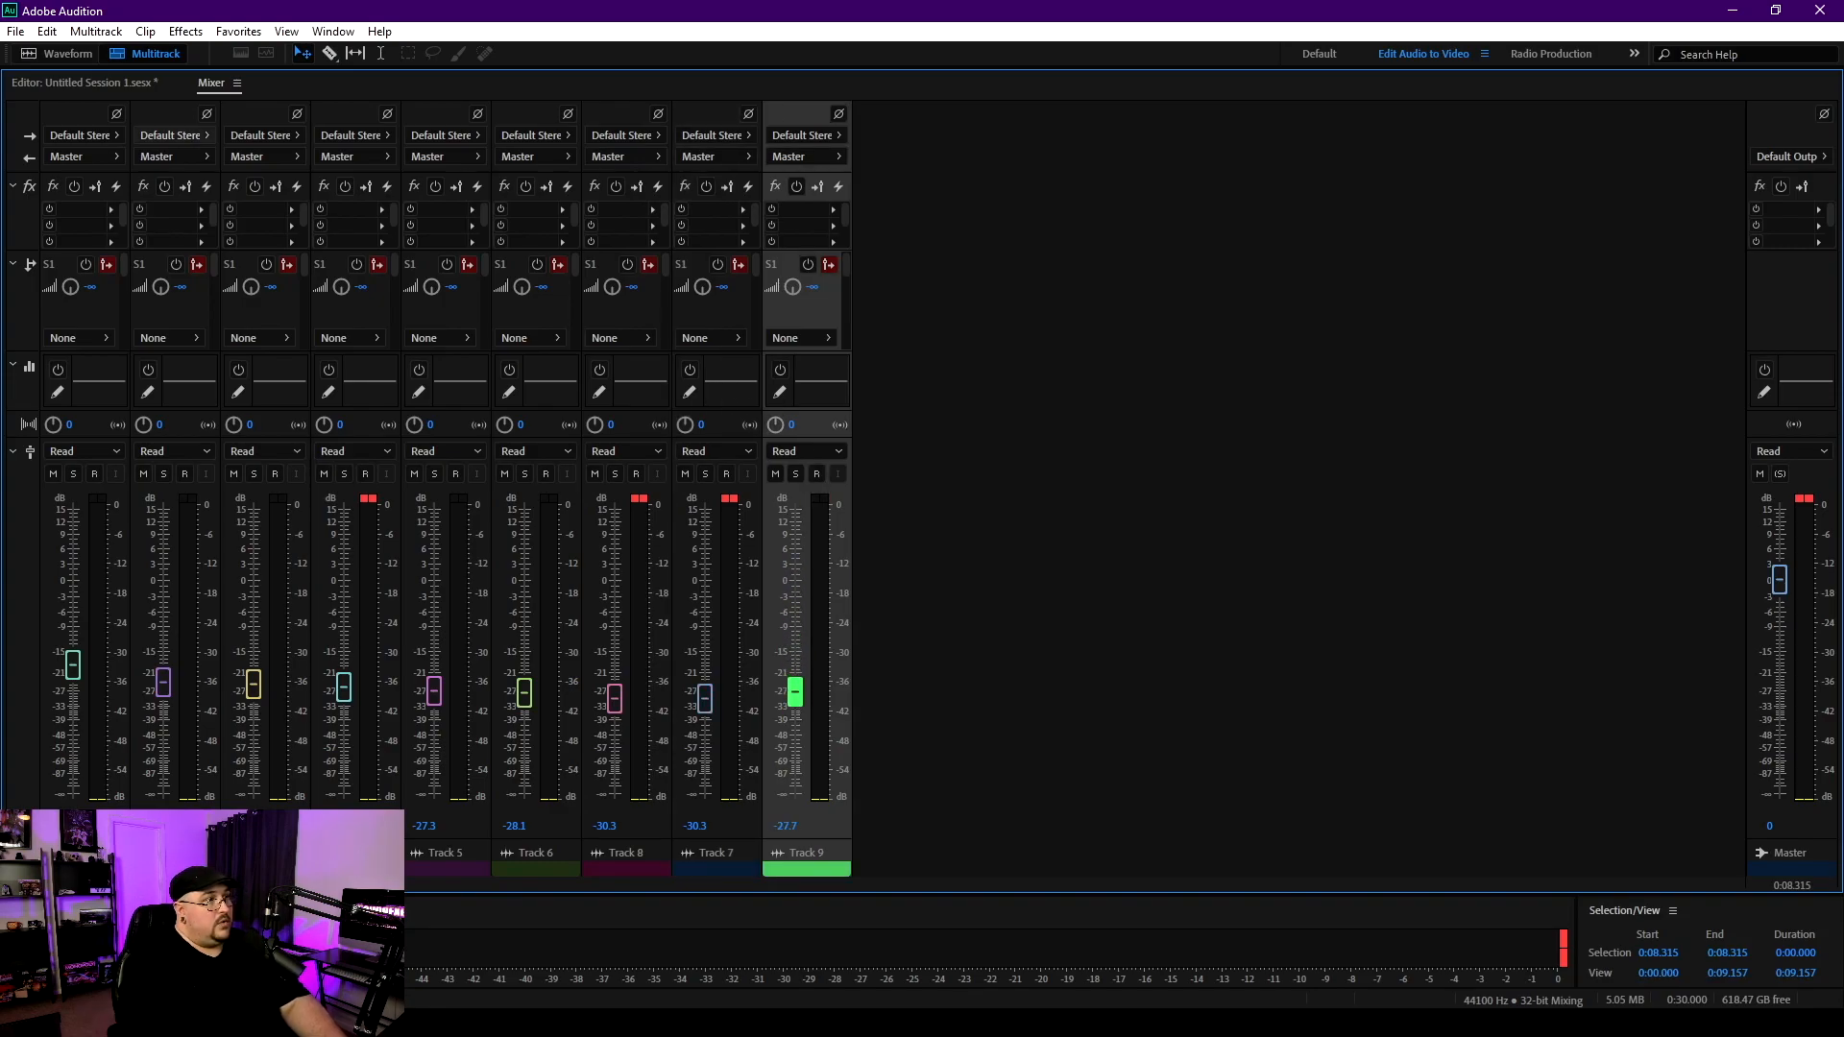
key(alt+1)
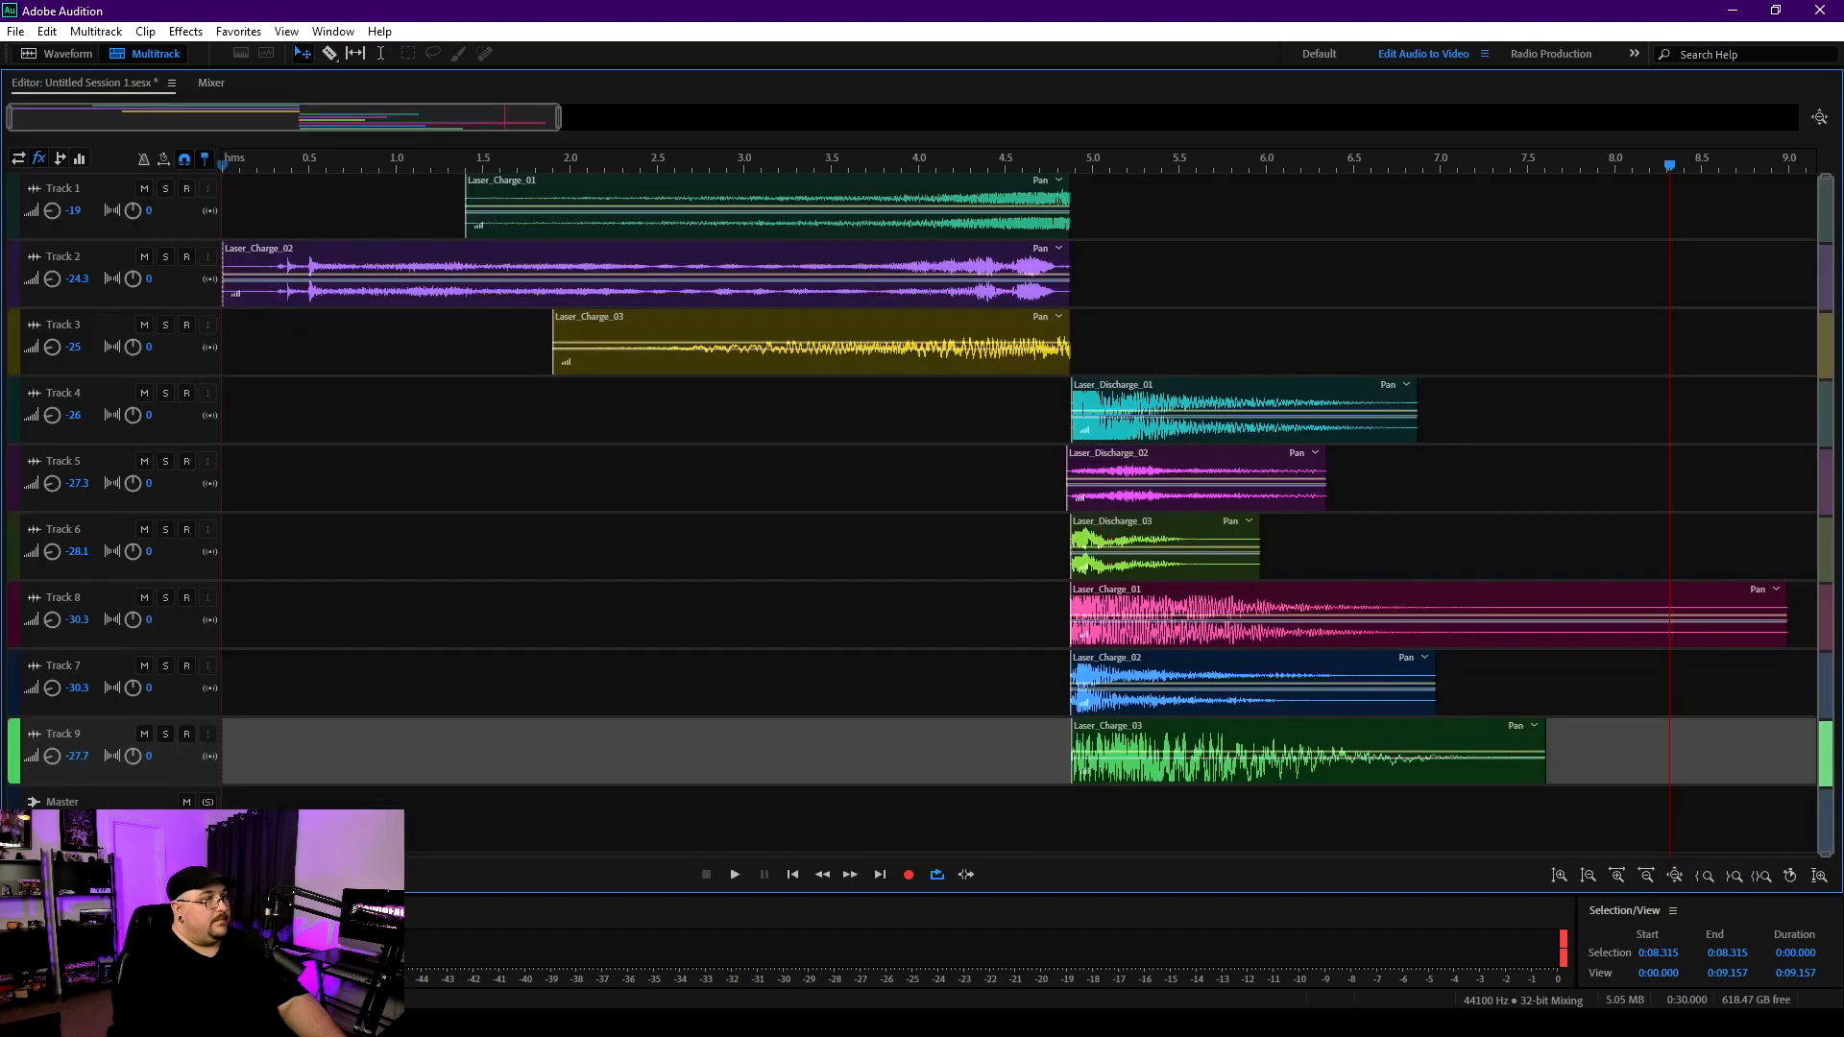
Step: Compare the track volumes in the multitrack editor with the fader positions in the mixer
key(alt+2)
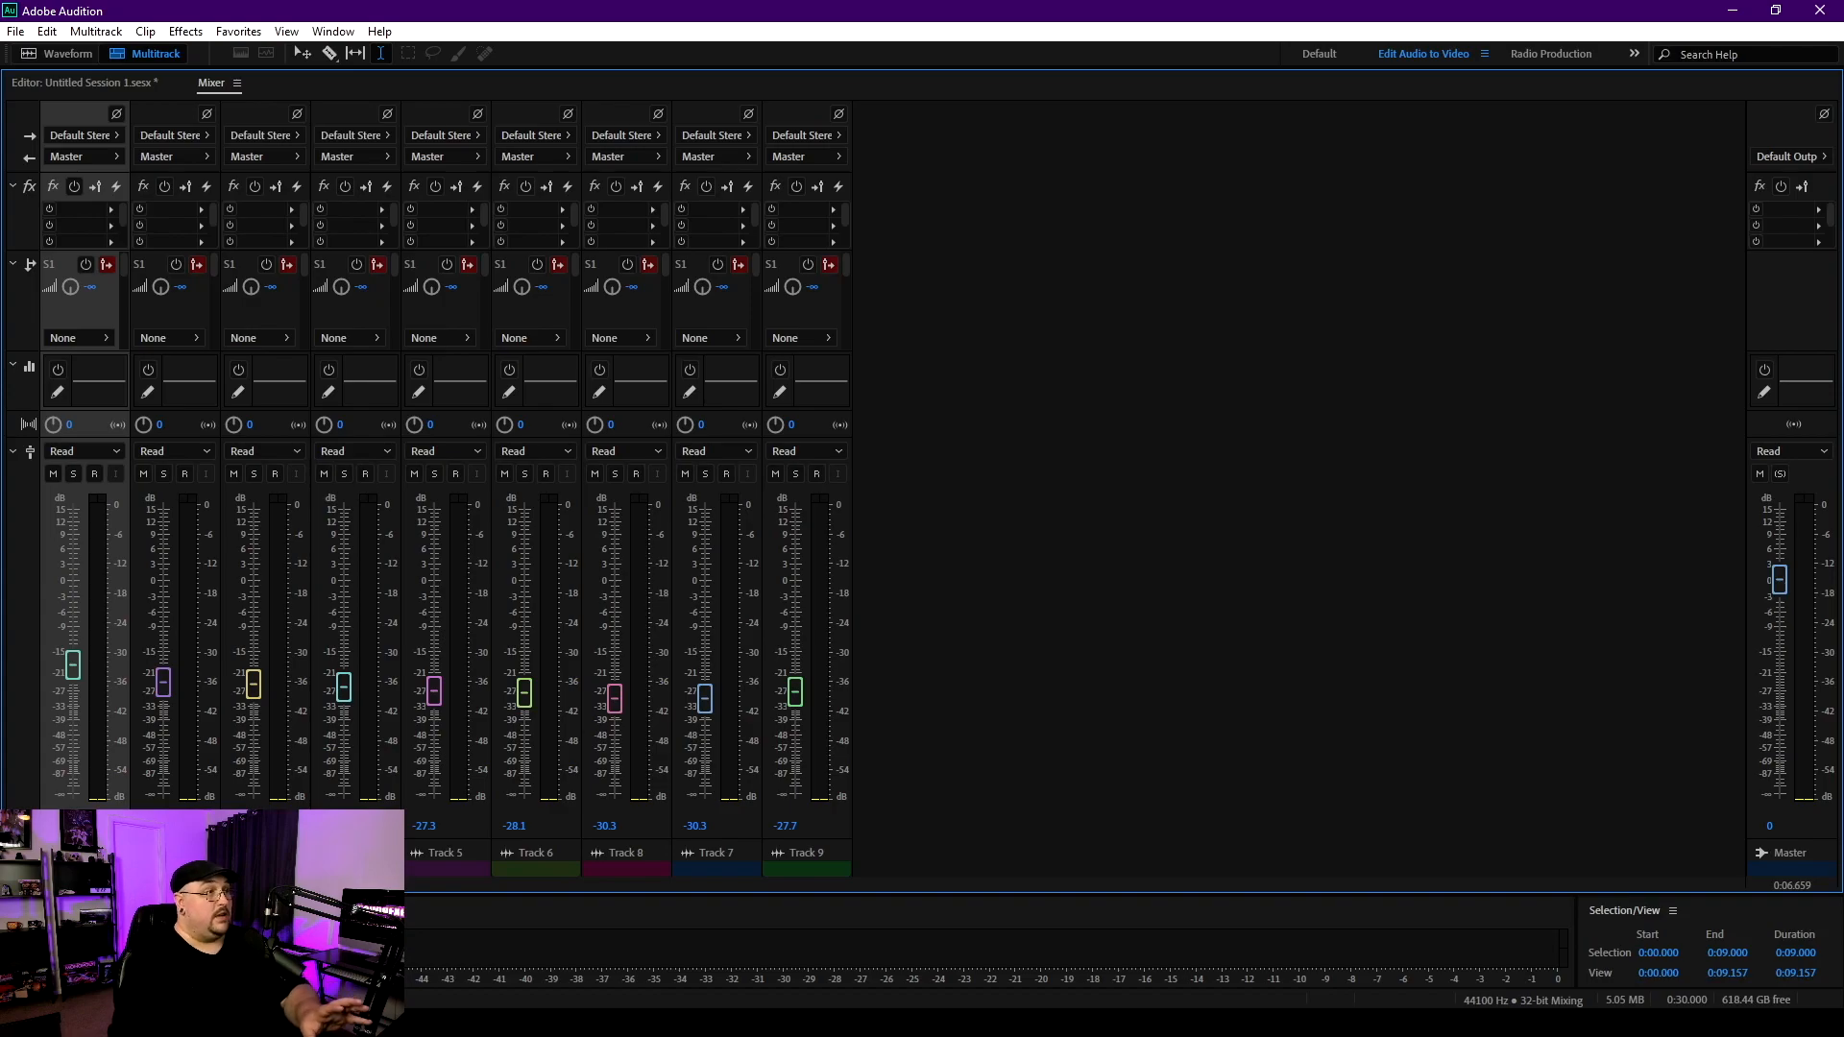
key(alt+1)
key(alt+2)
key(alt+1)
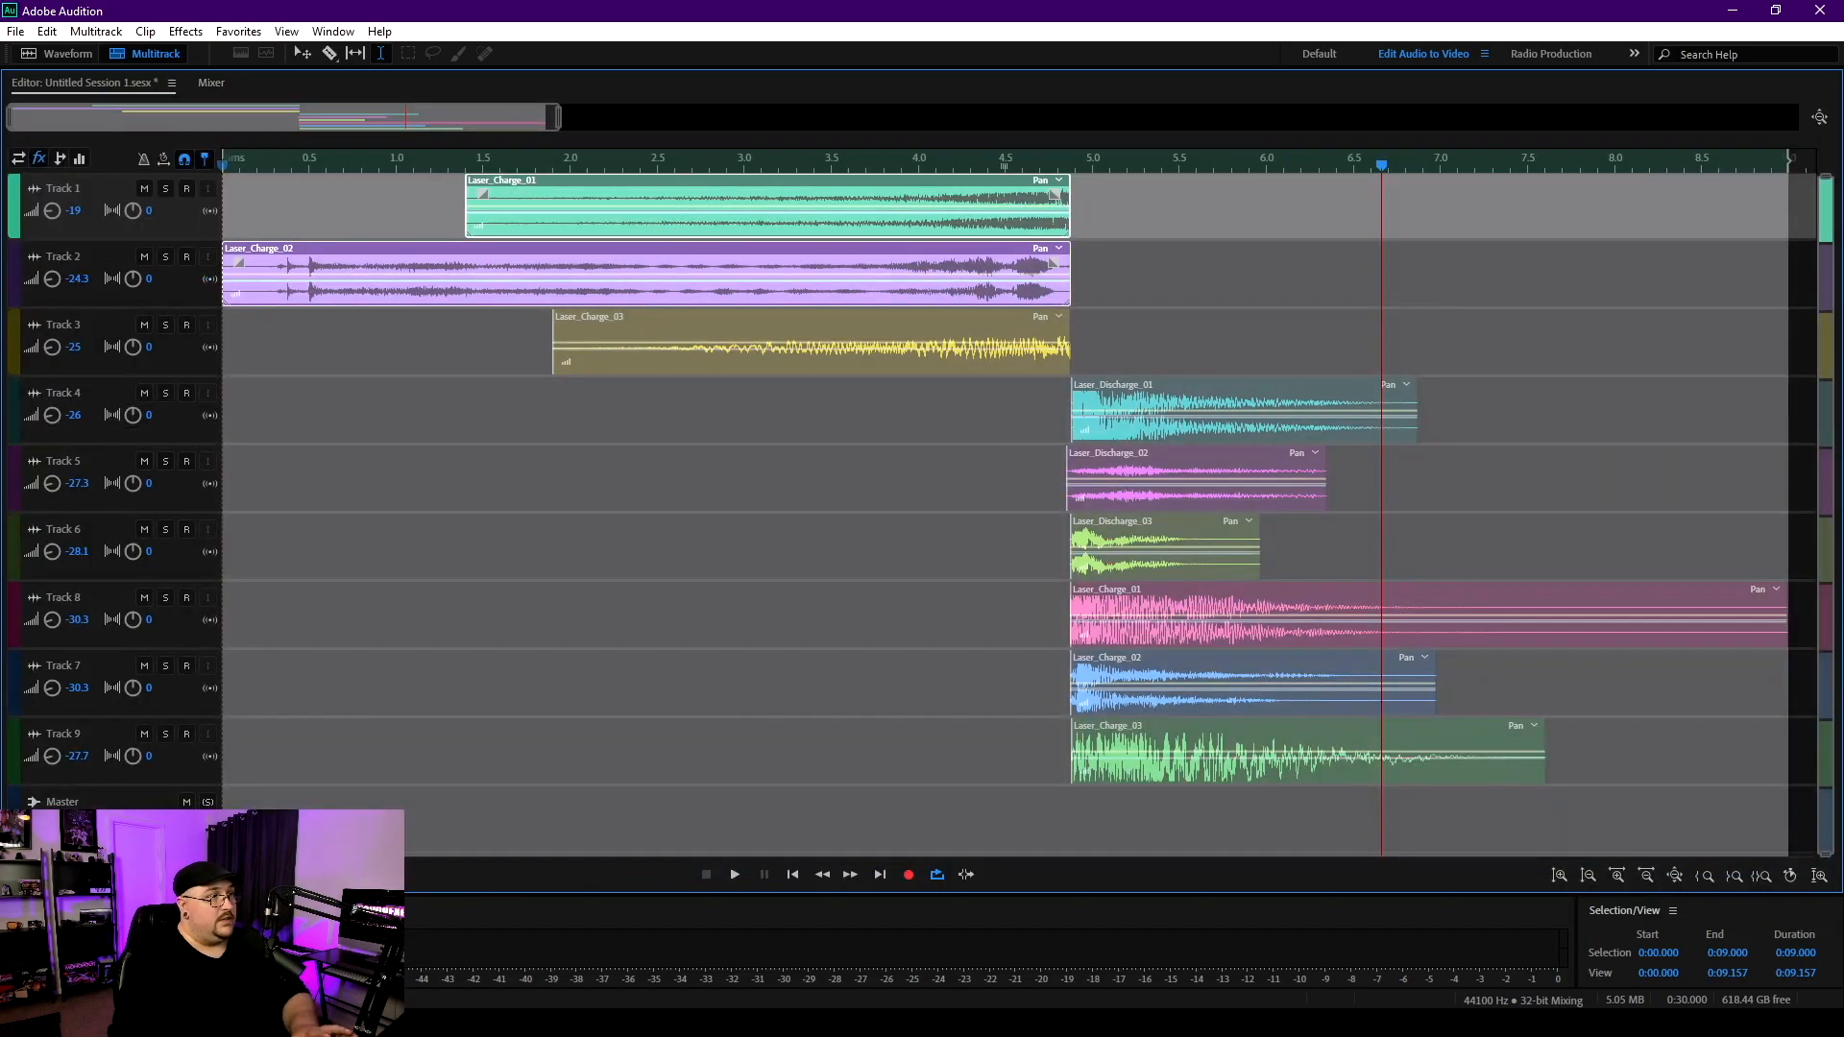
key(alt+2)
key(alt+2)
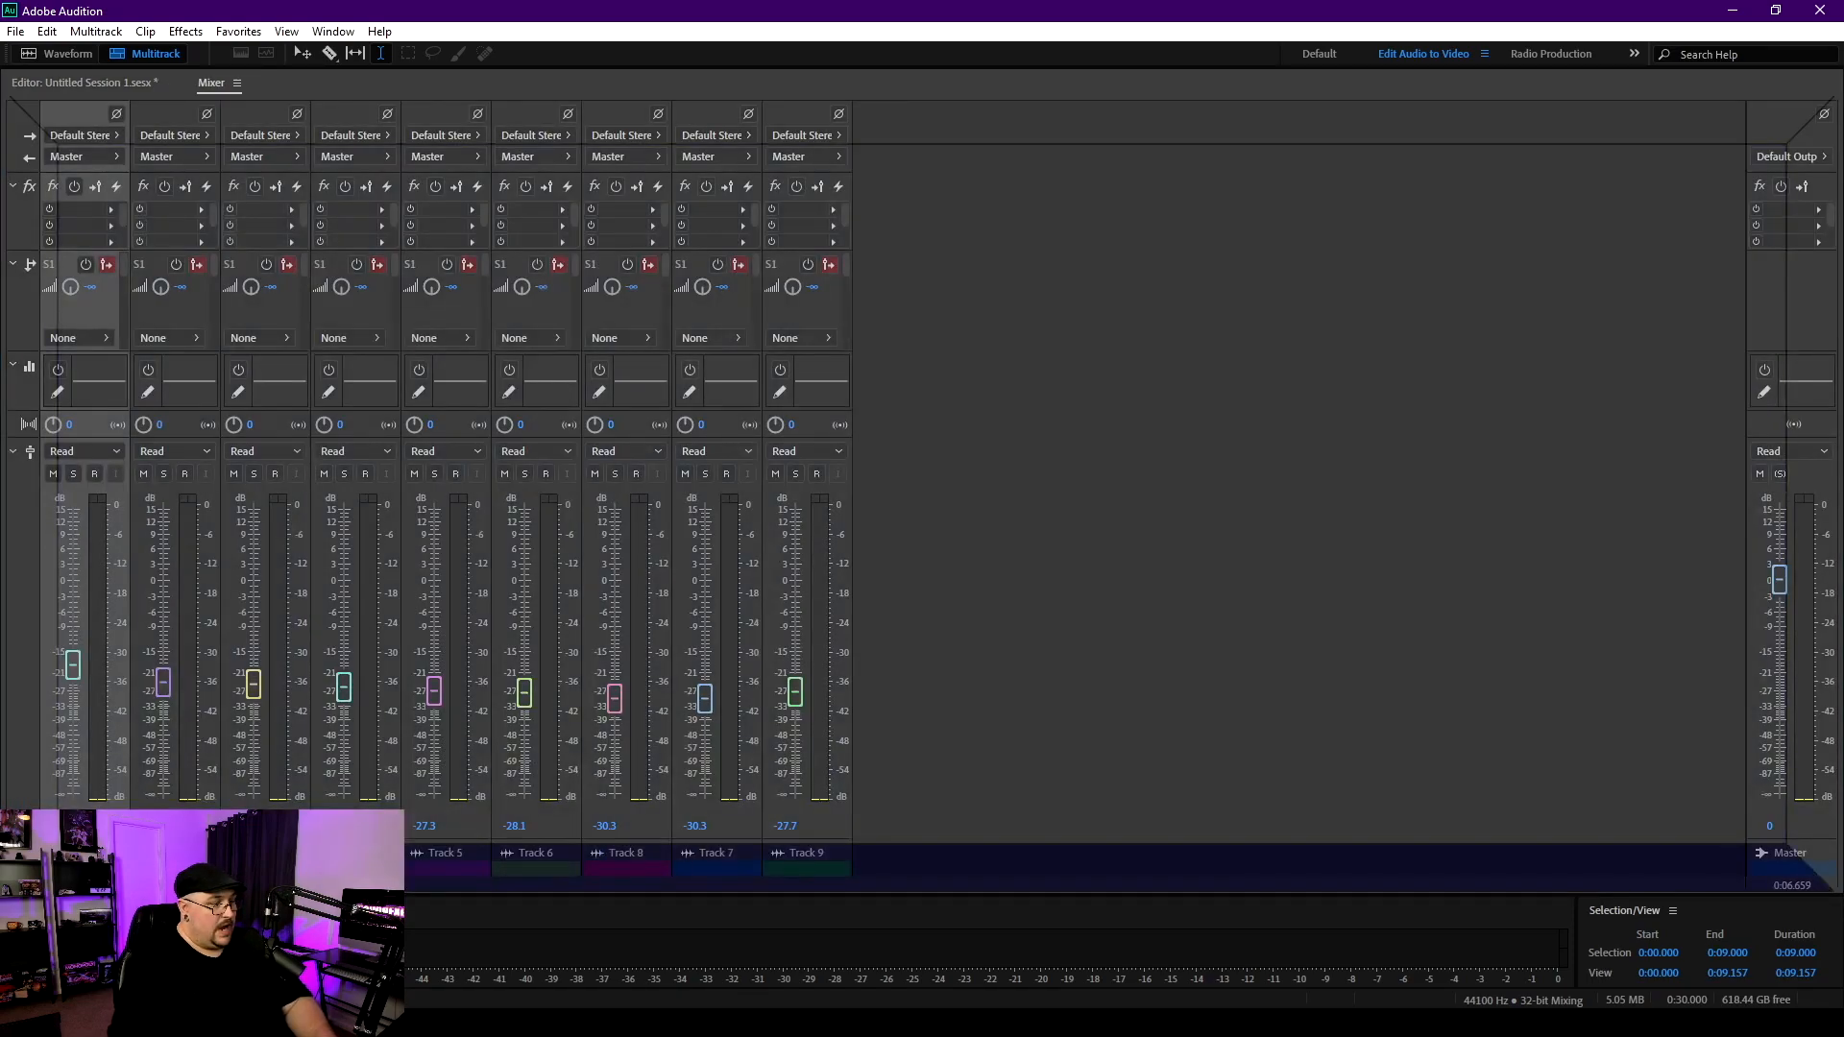
Step: Try docking the mixer below the multitrack editor with an adjusted split, and restore the separate full-size views
drag(211, 84, 922, 869)
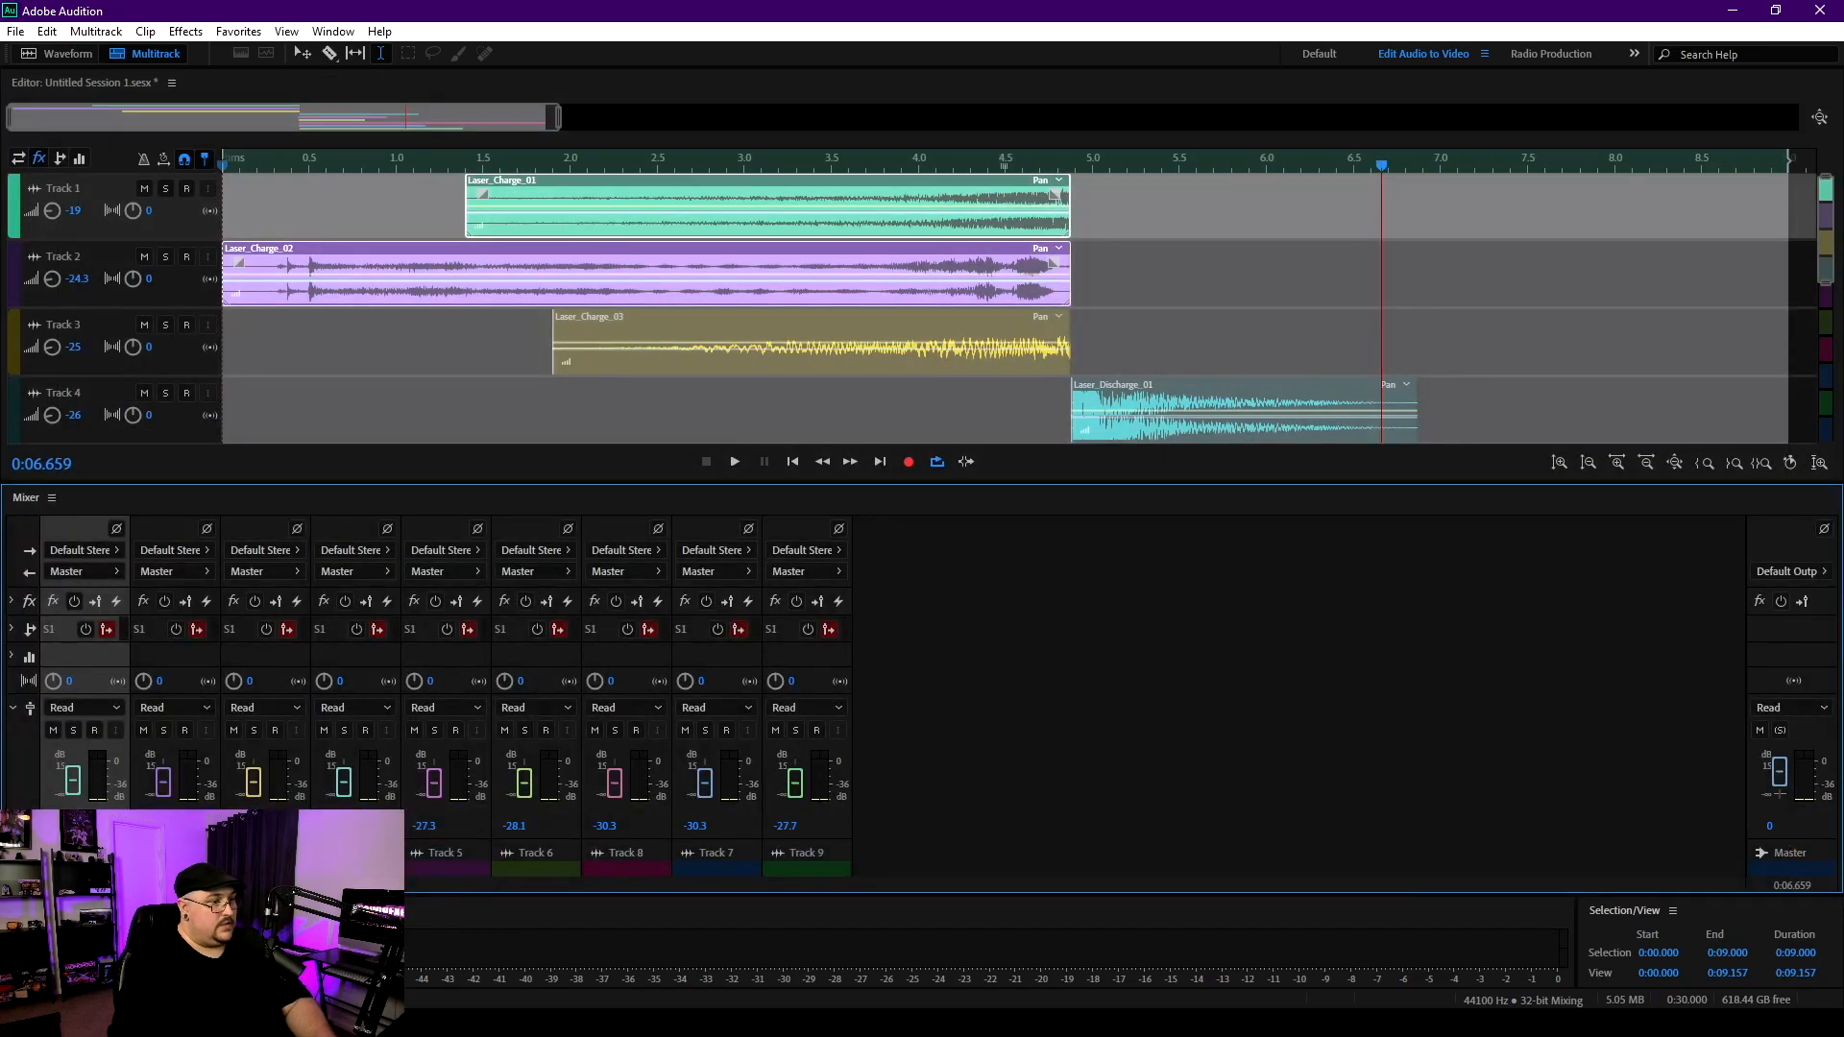
drag(922, 483, 922, 621)
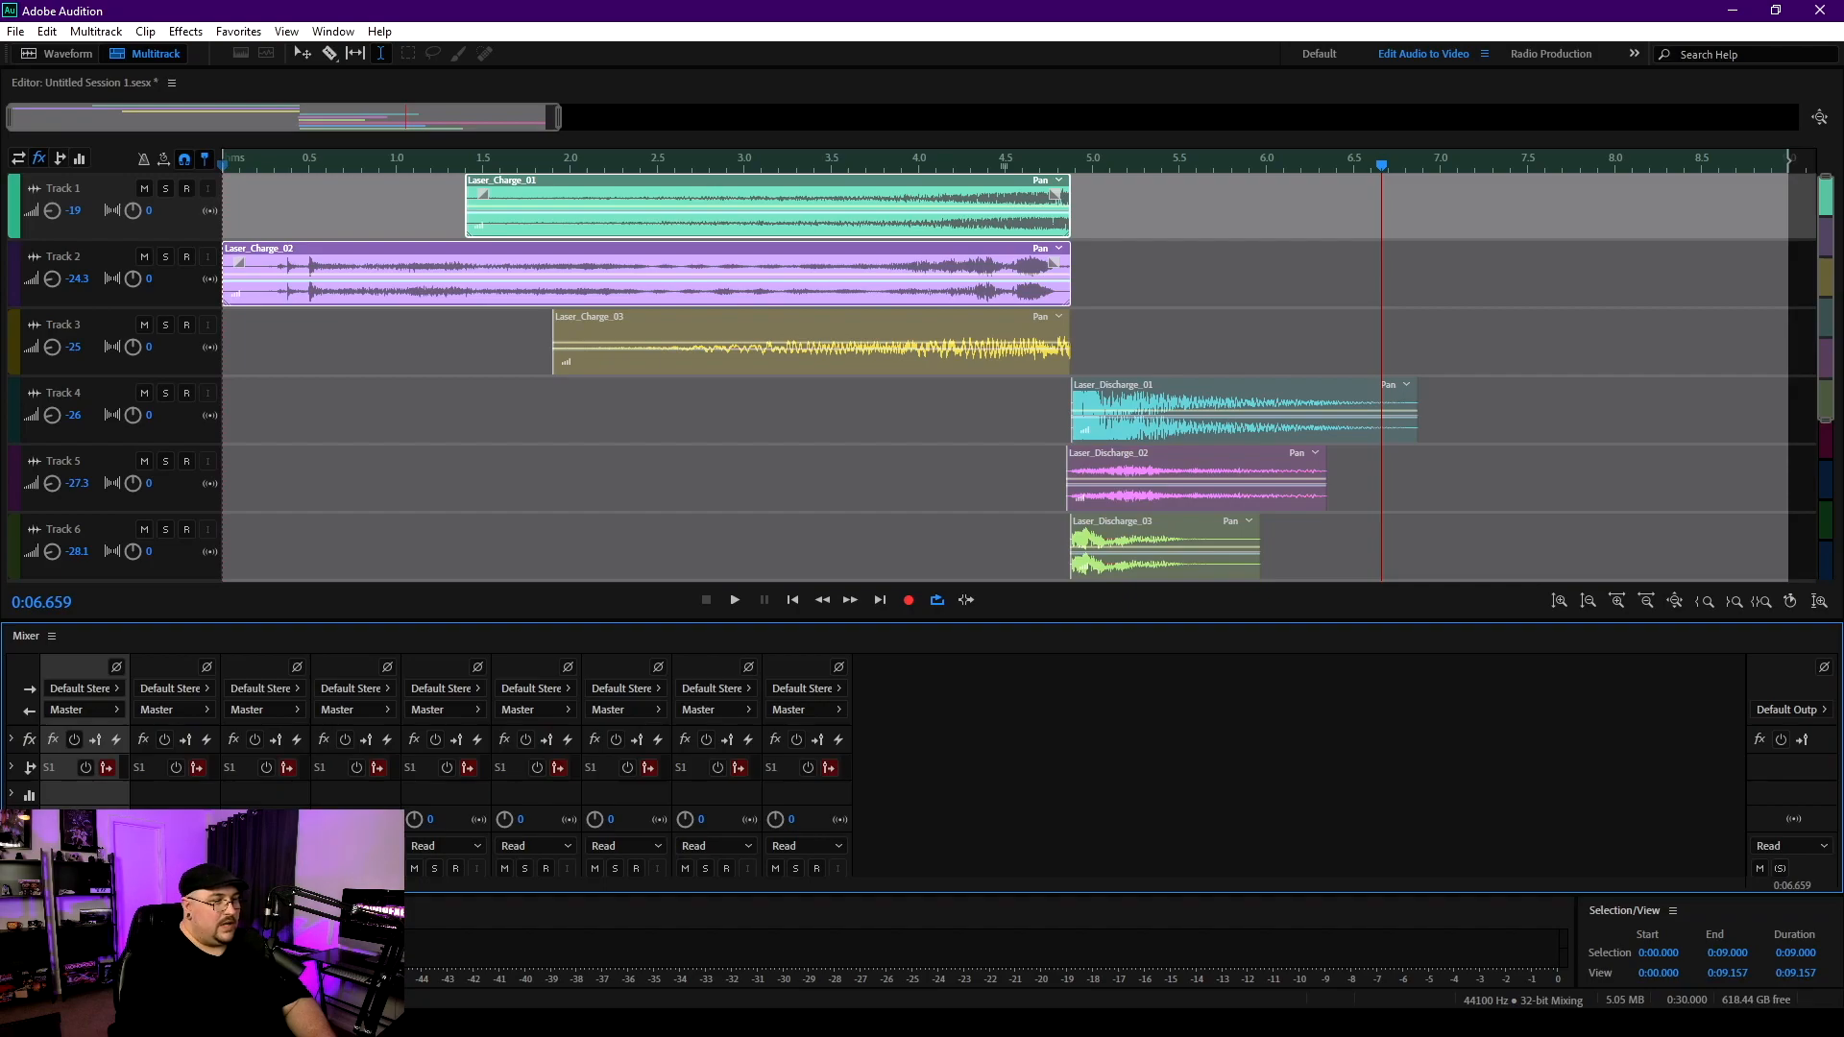
drag(922, 622, 922, 531)
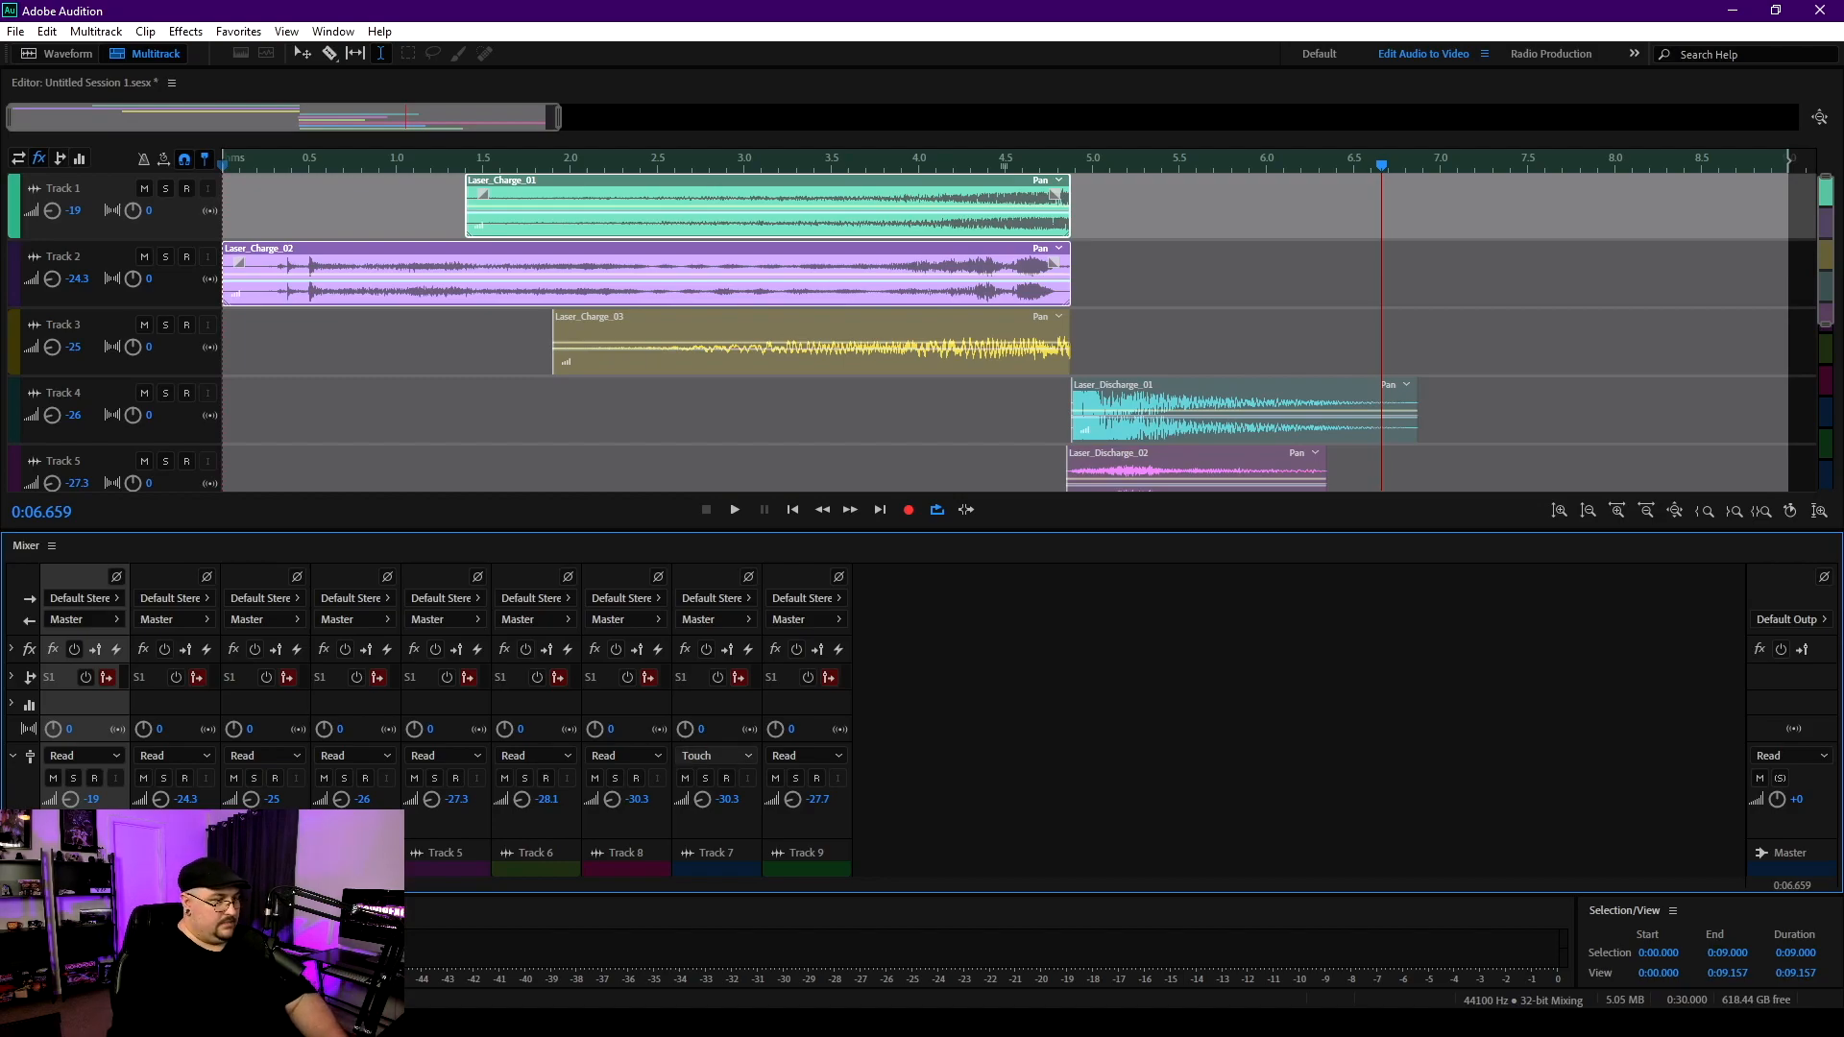
key(grave)
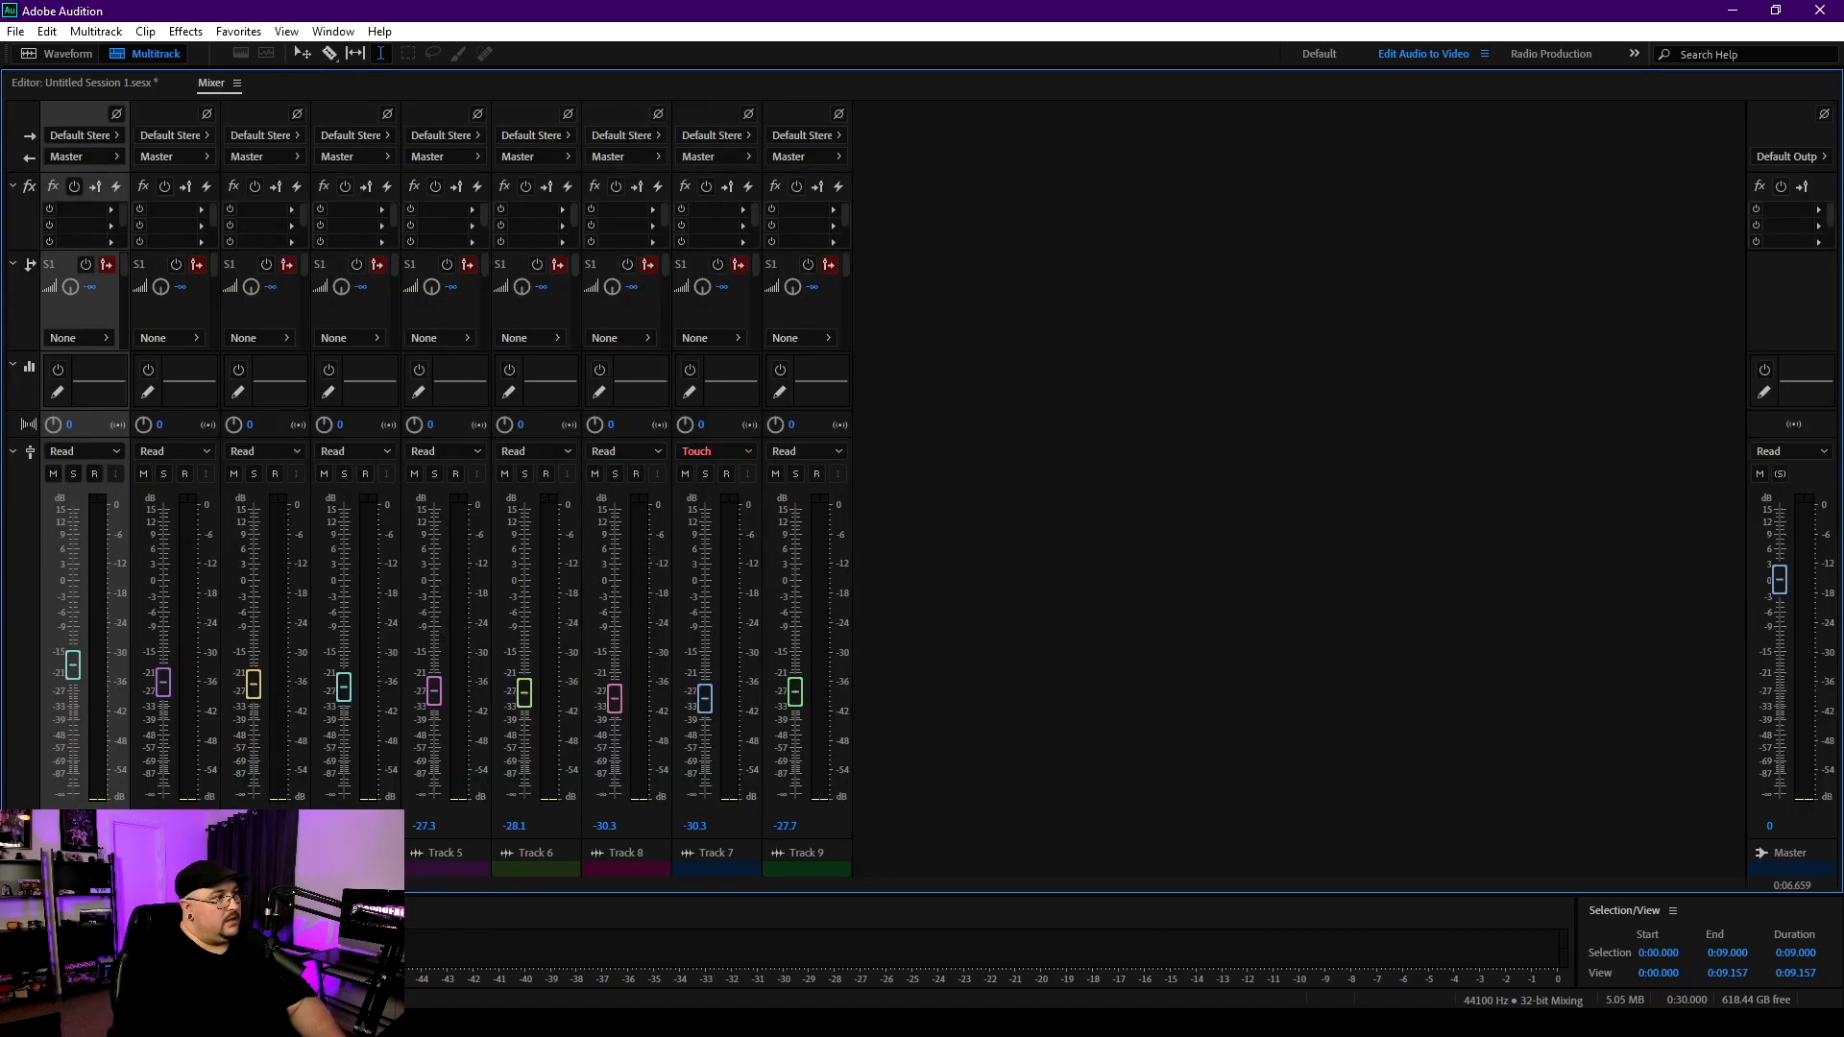
Step: Review the clips in the editor and play the selected range from the mixer to judge the track balance
key(alt+1)
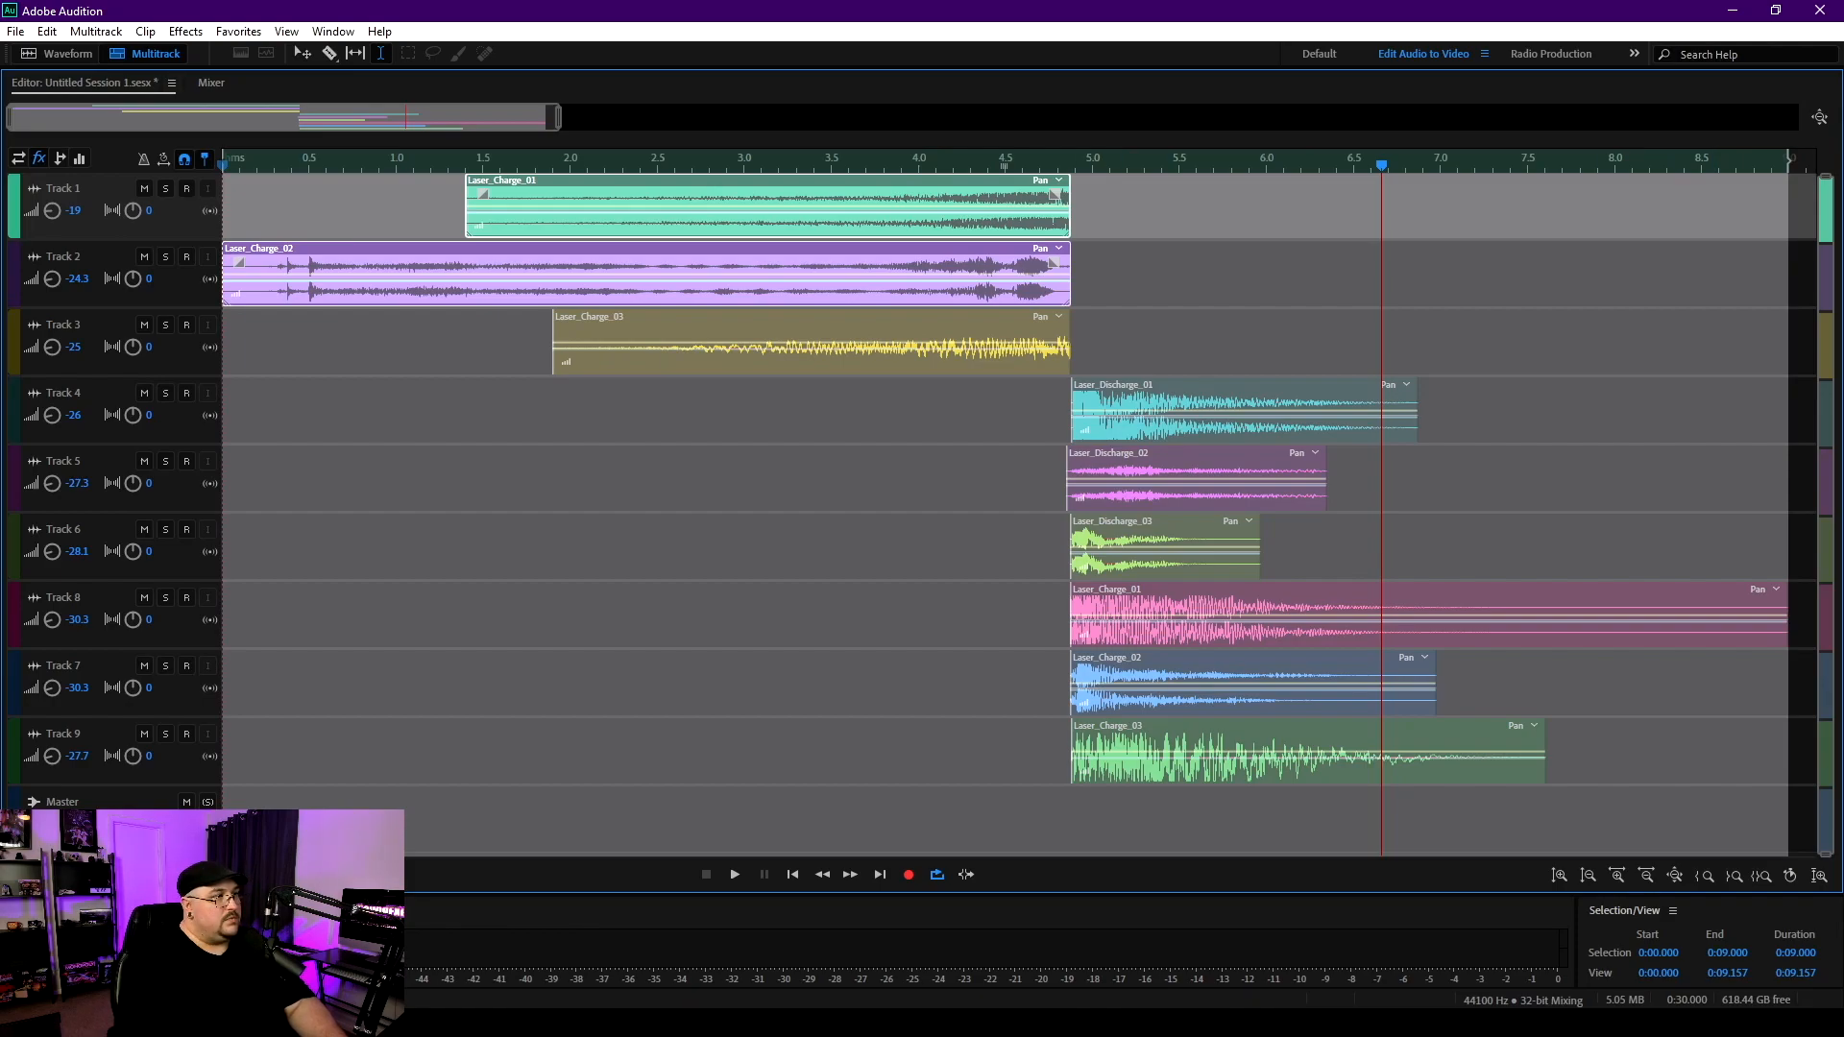
key(alt+2)
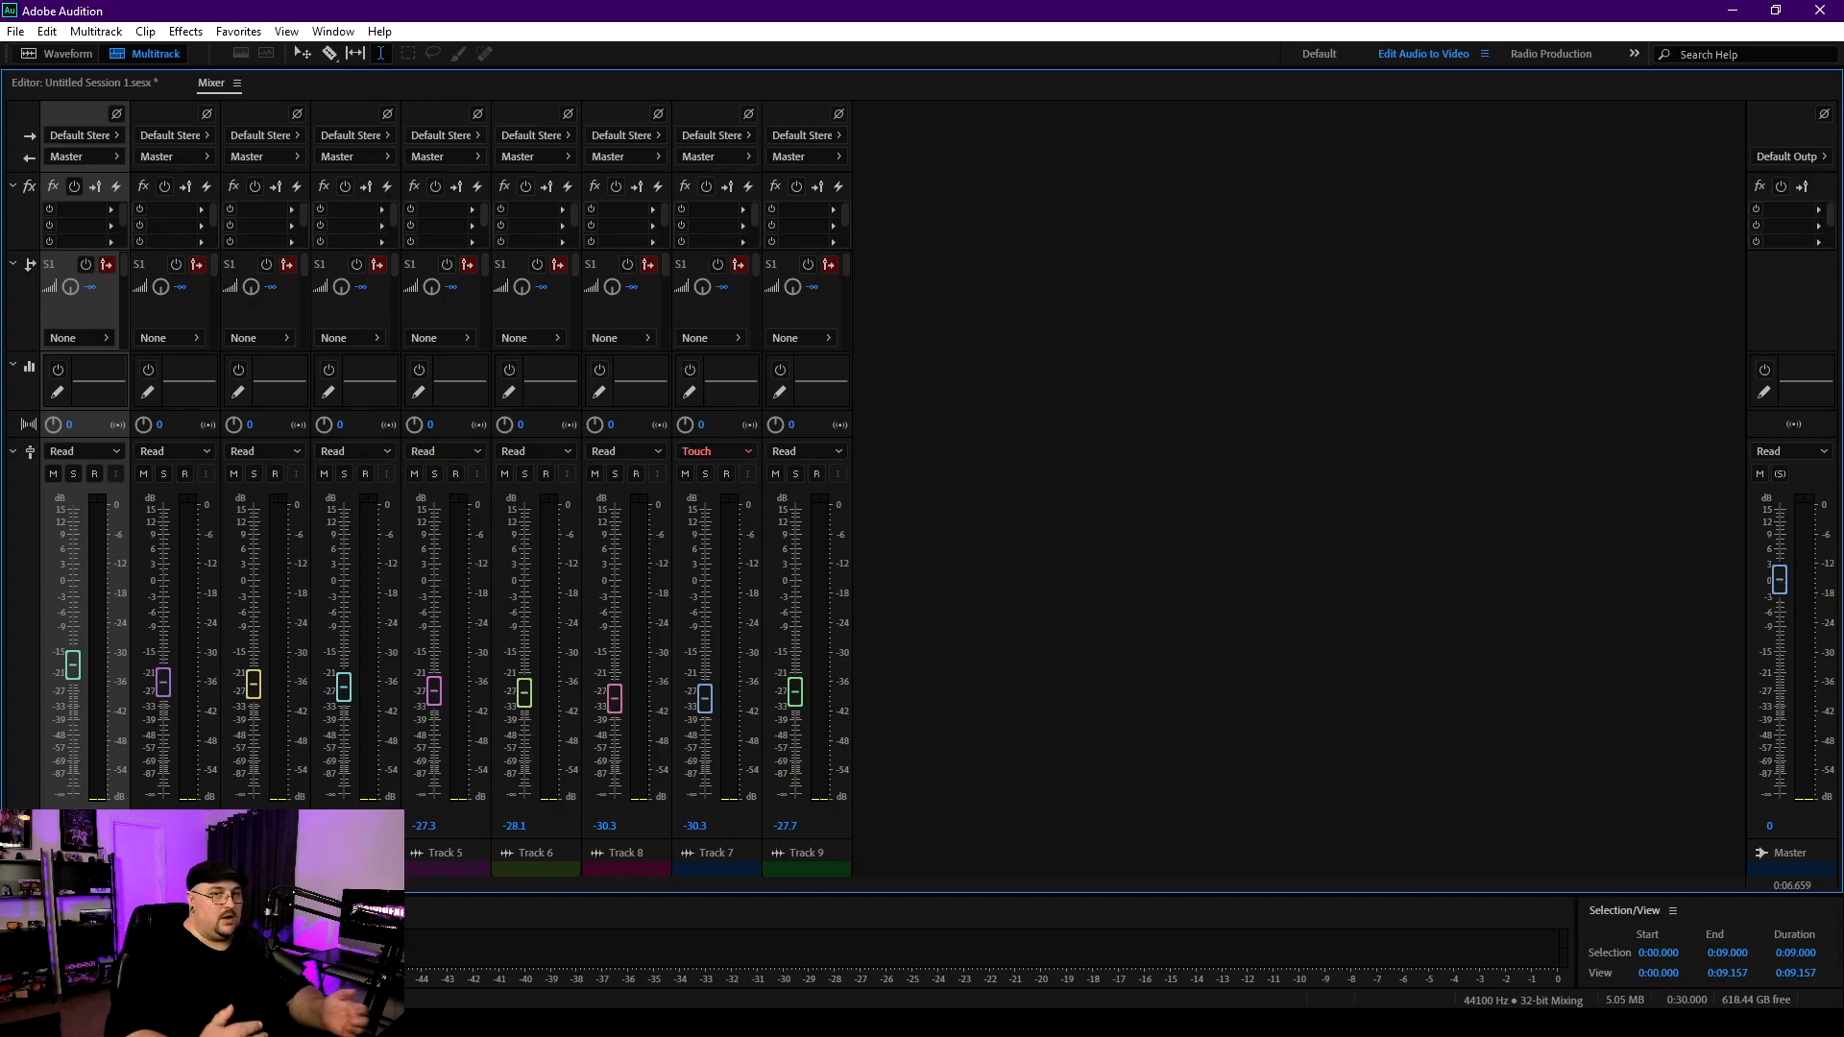
key(space)
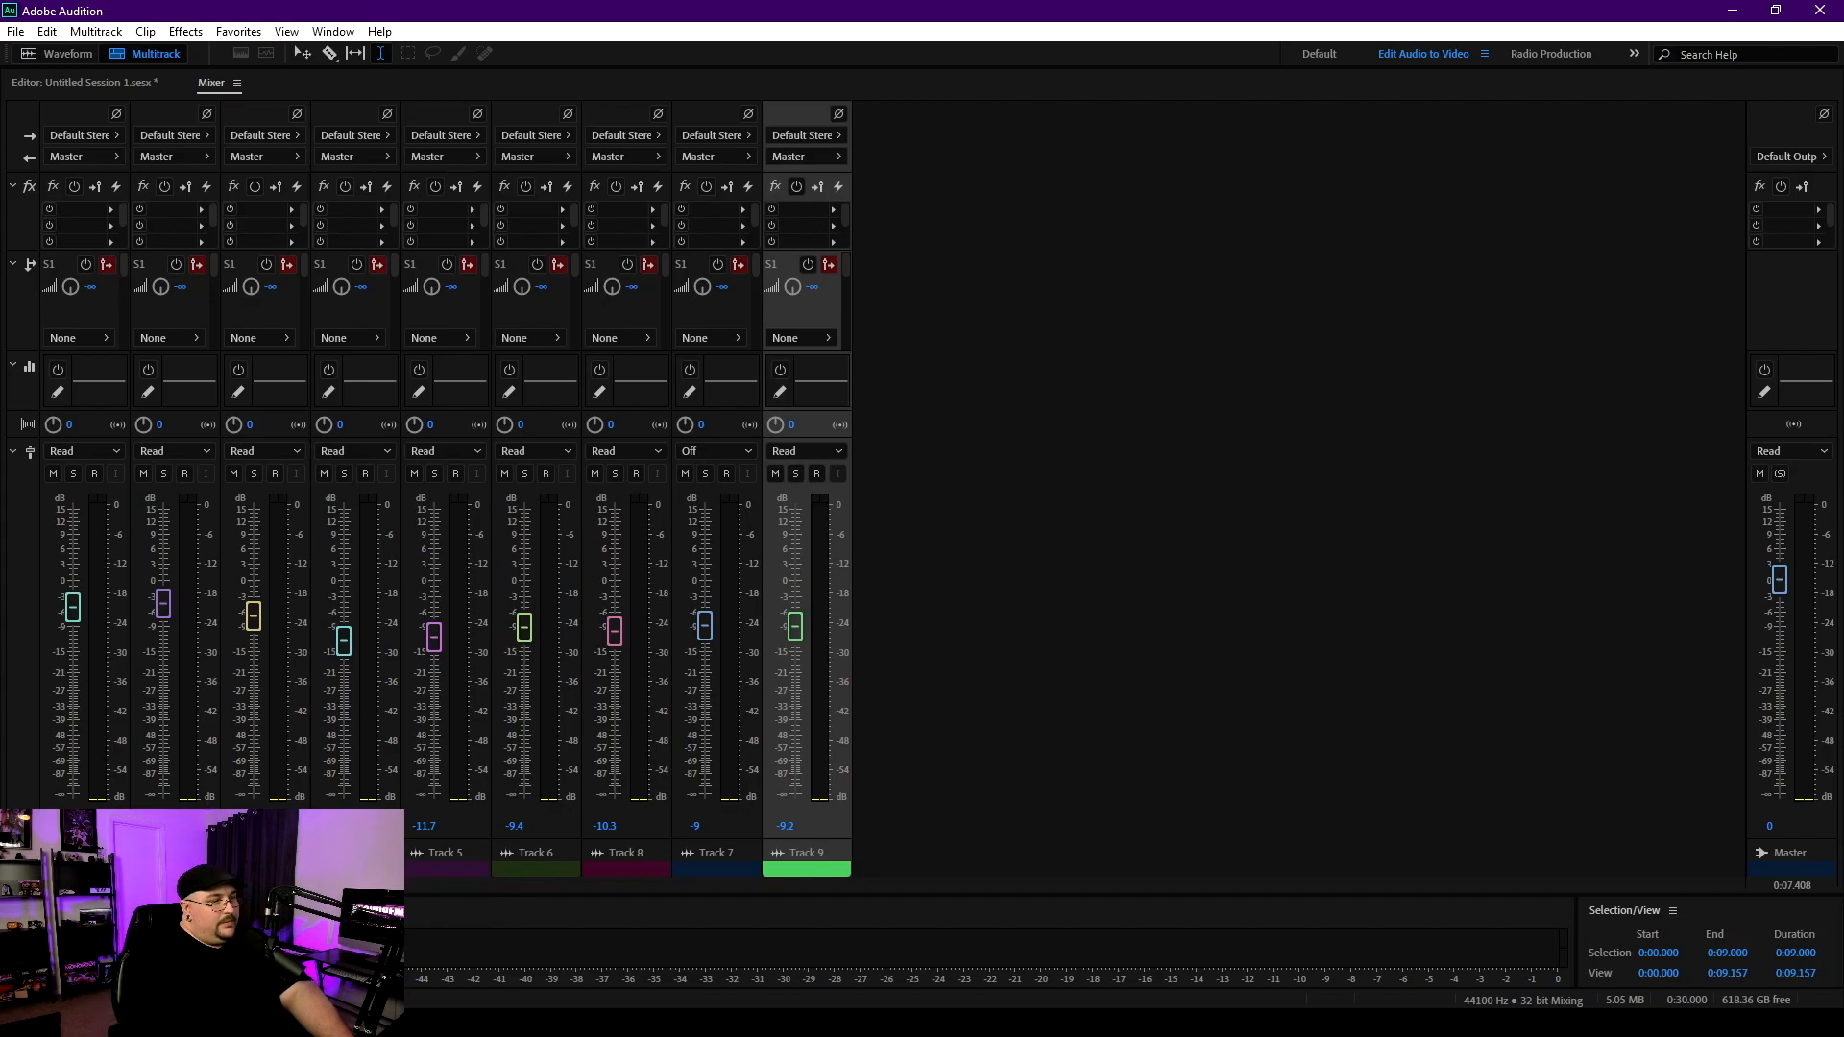
key(space)
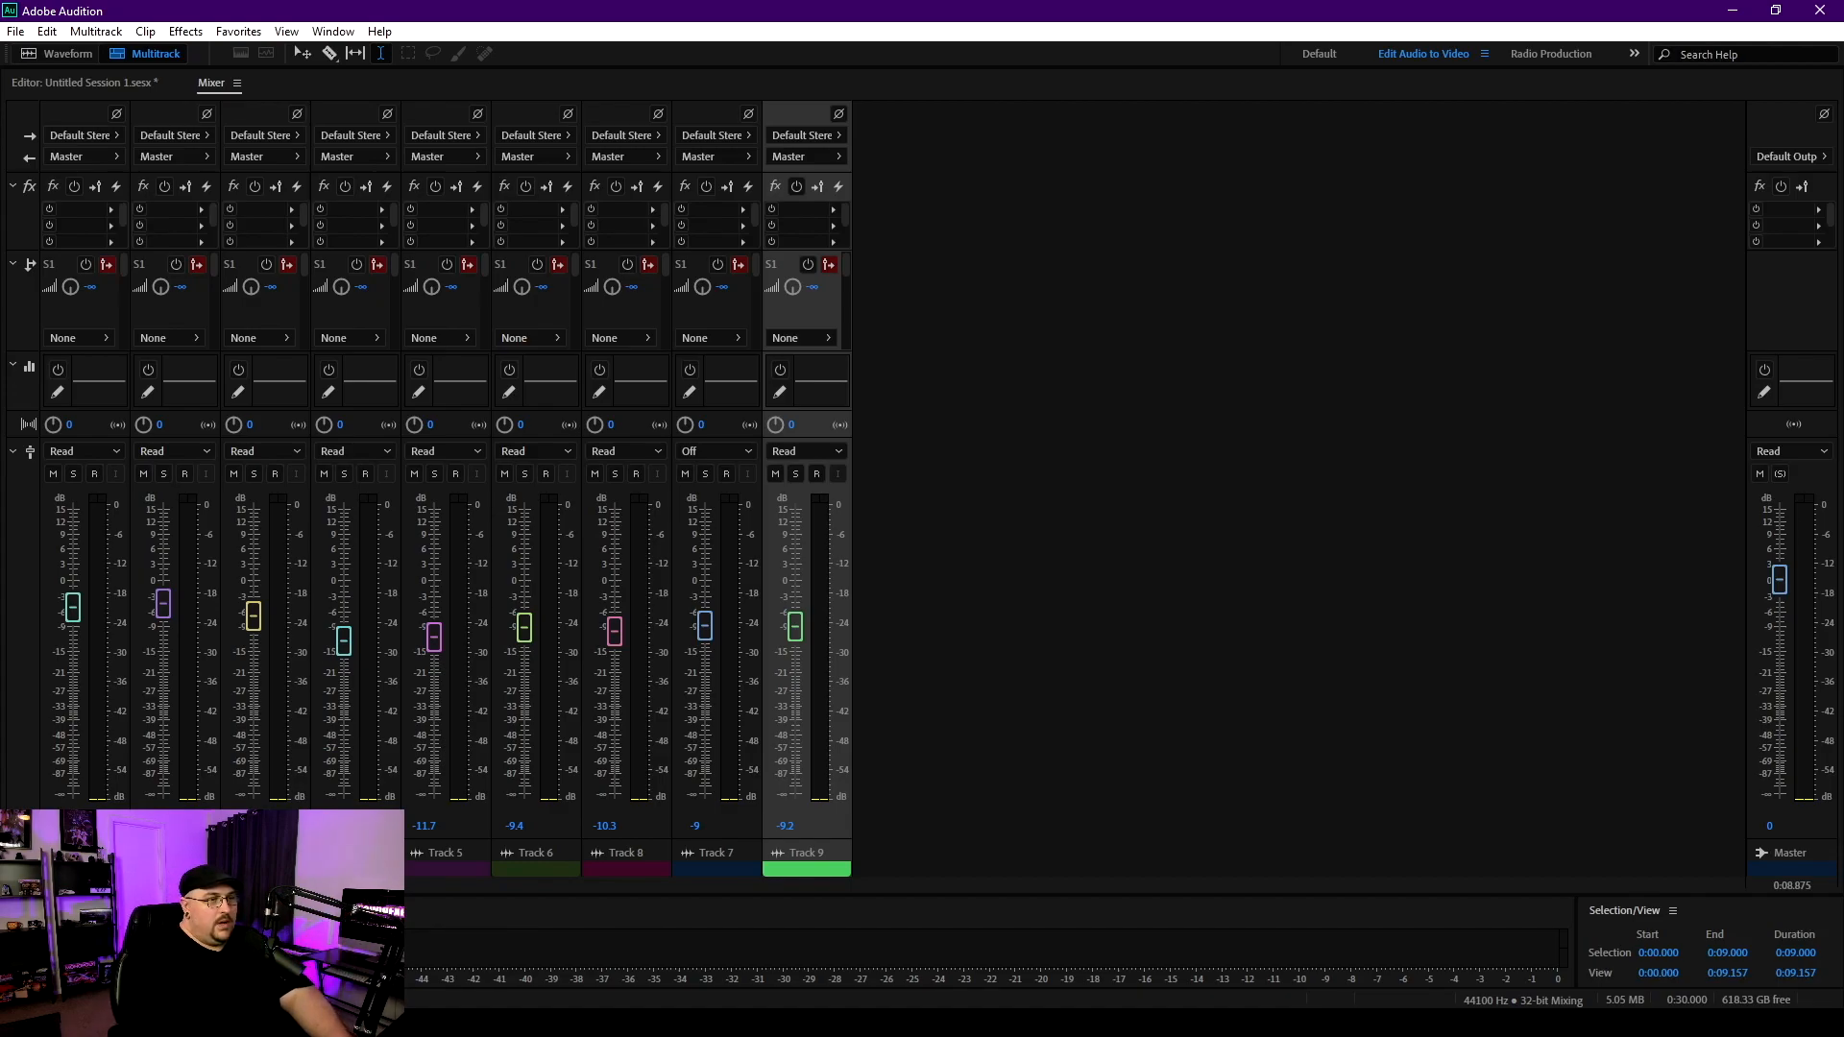
Step: Examine the Track EQ of Track 9 and close it without editing any band
click(779, 392)
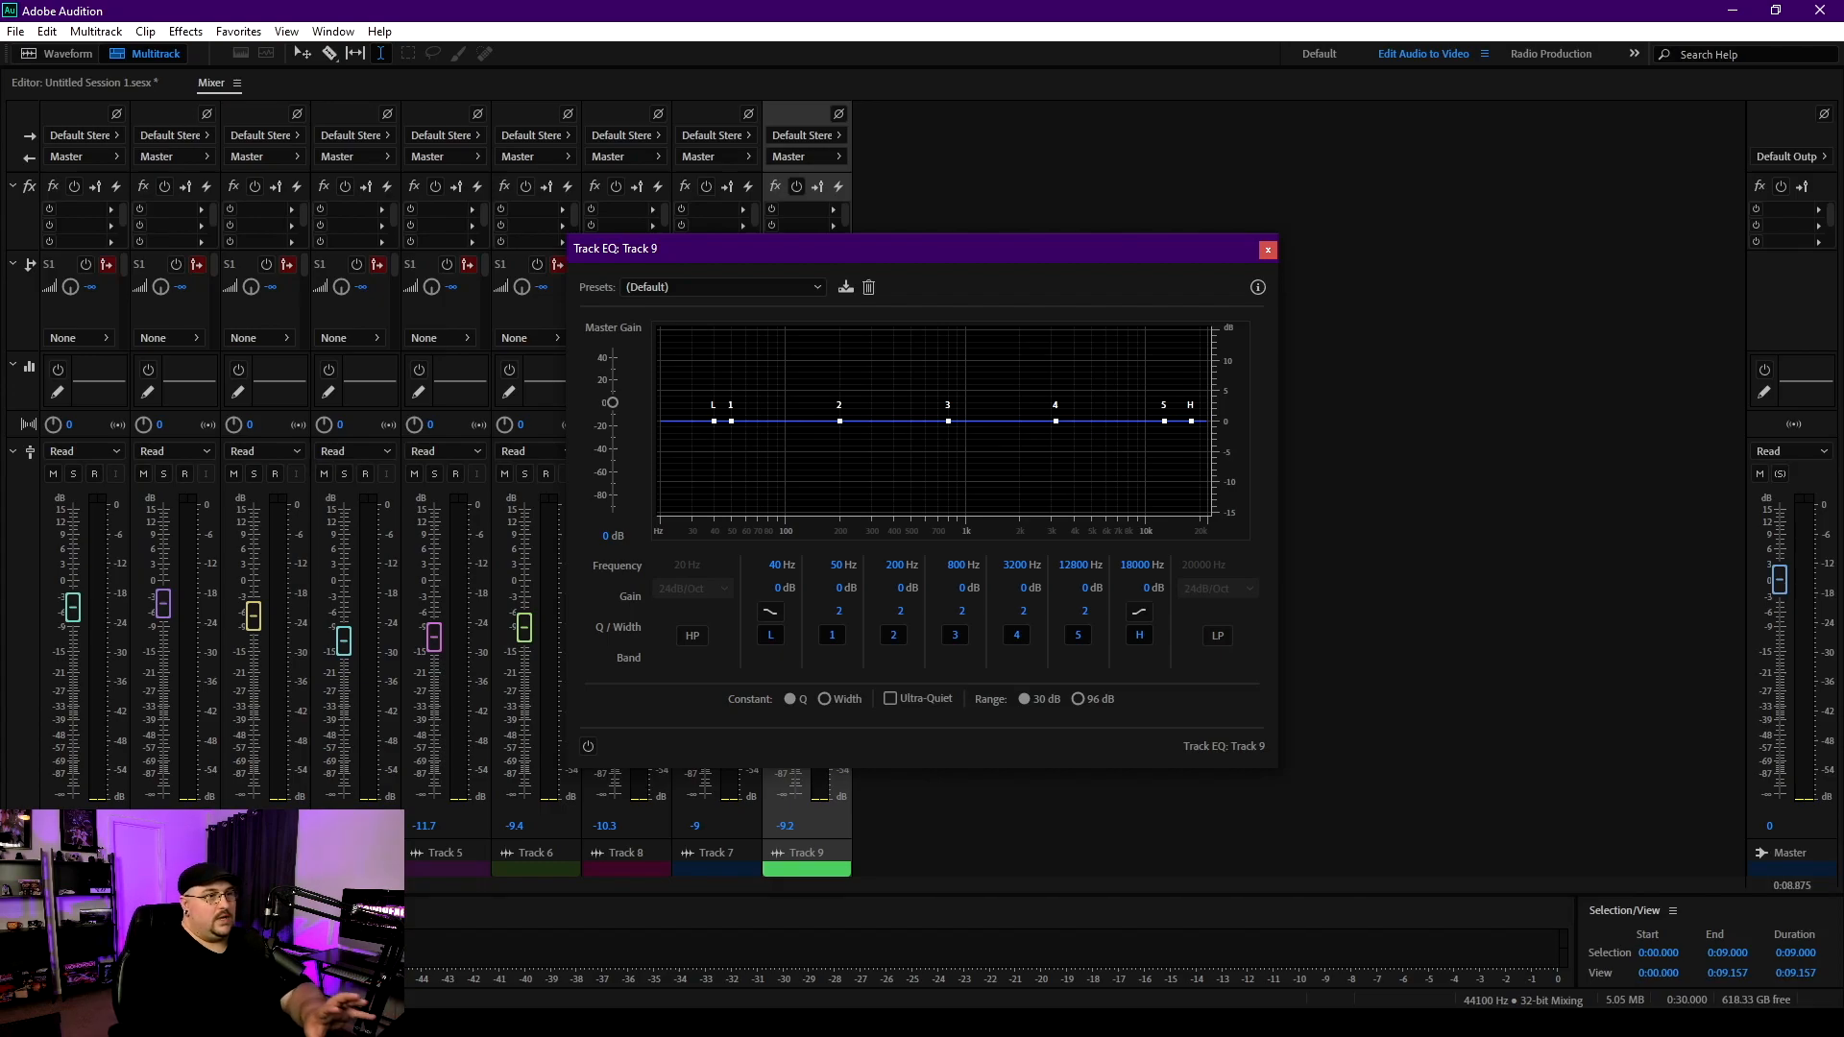
click(1268, 249)
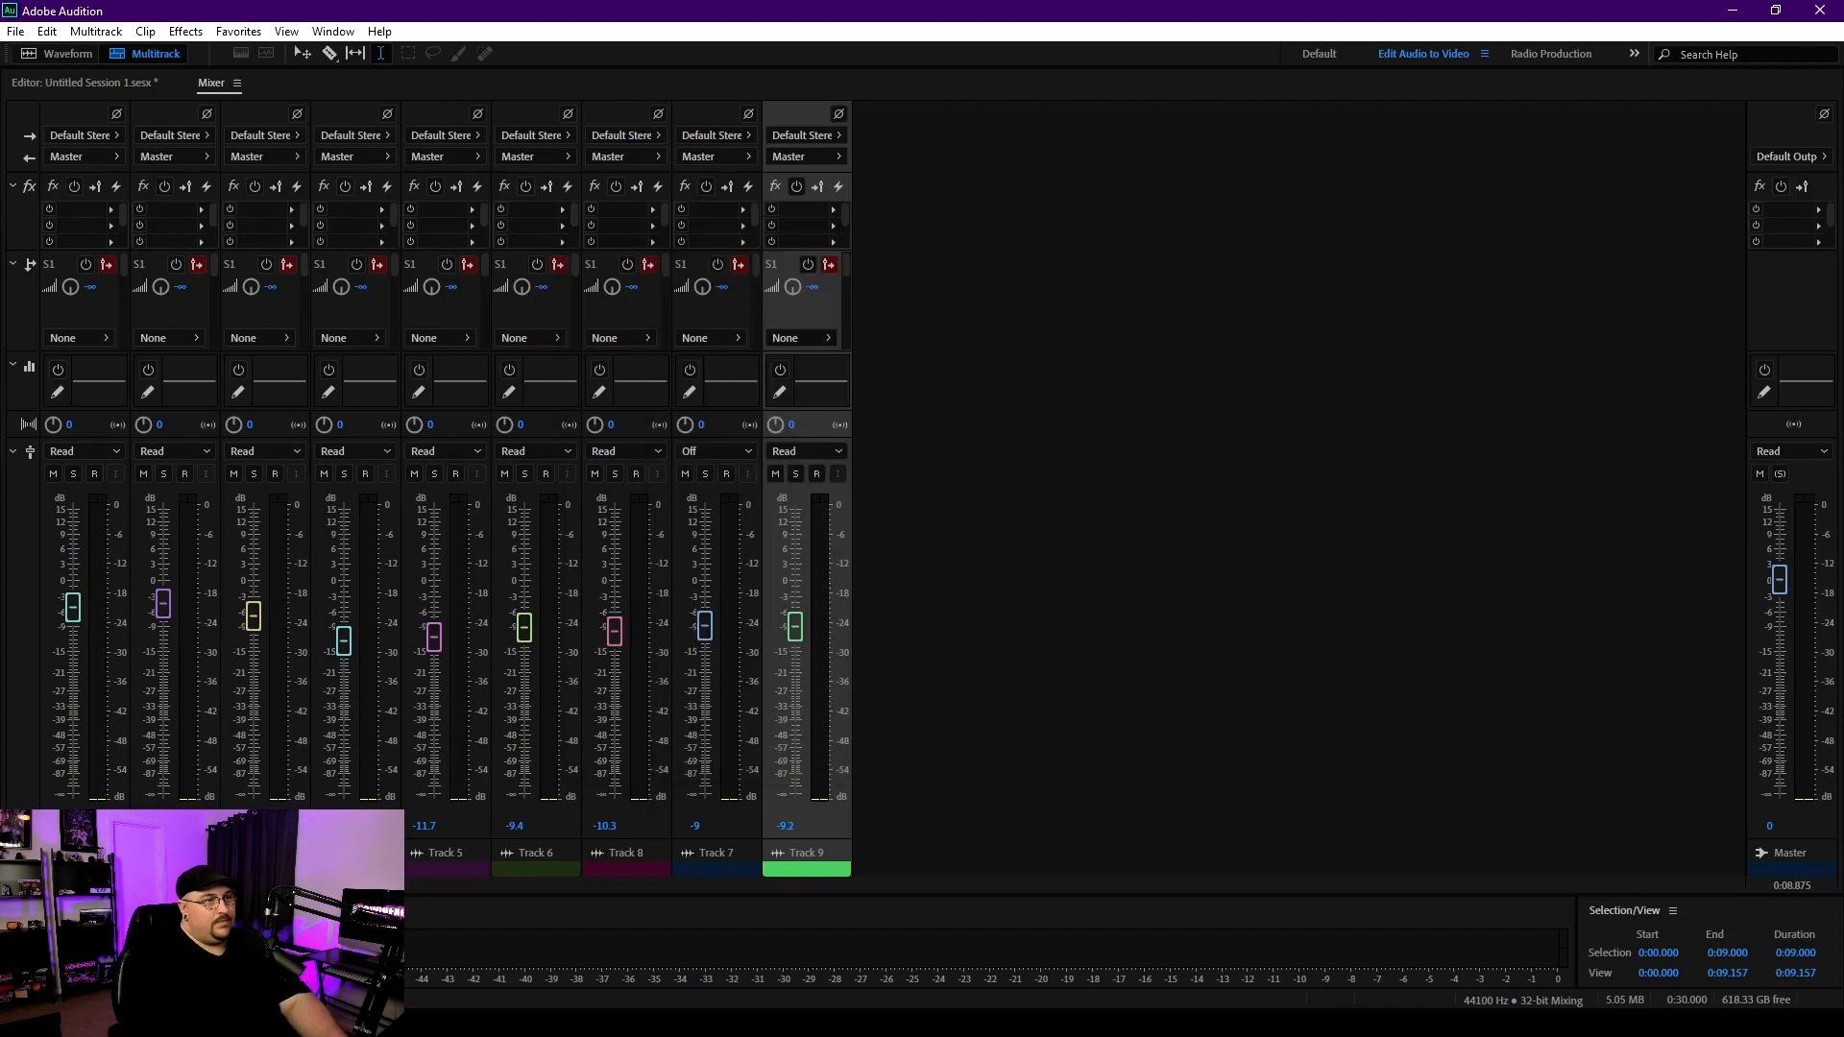